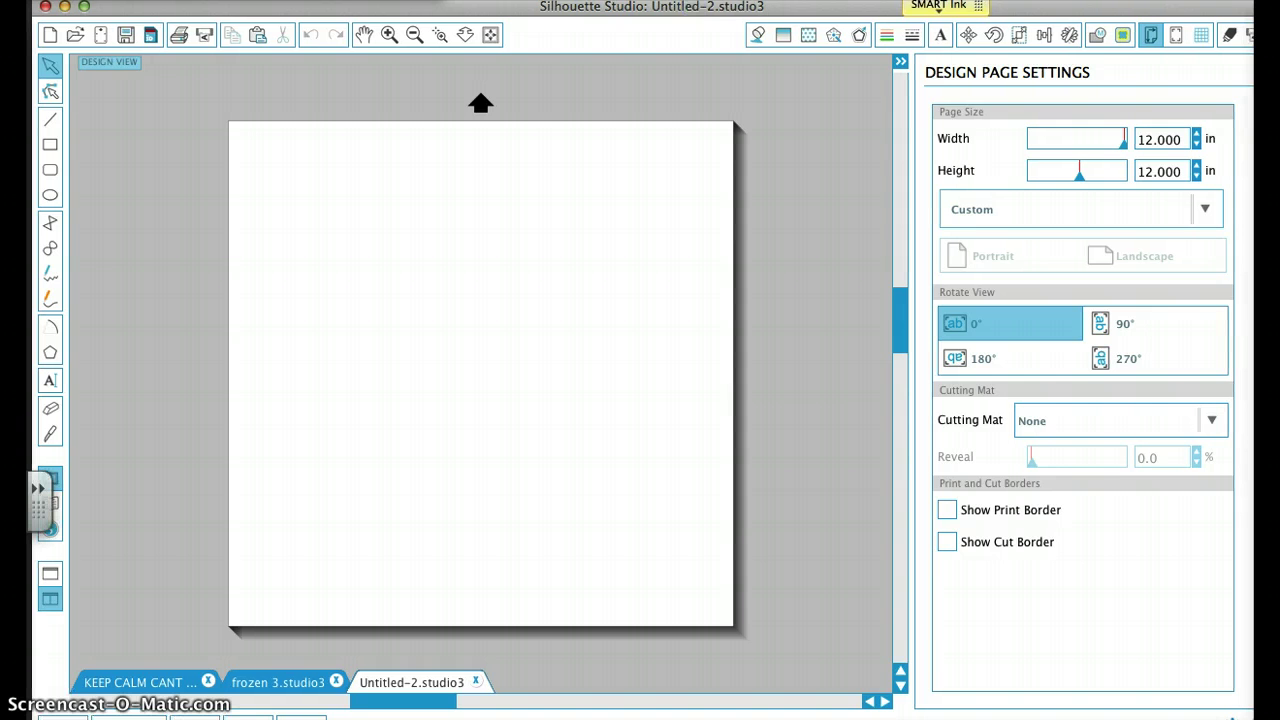
Import the olaf.jpg image from the Desktop into the design library
{"action": "left_click", "coordinate": [227, 0]}
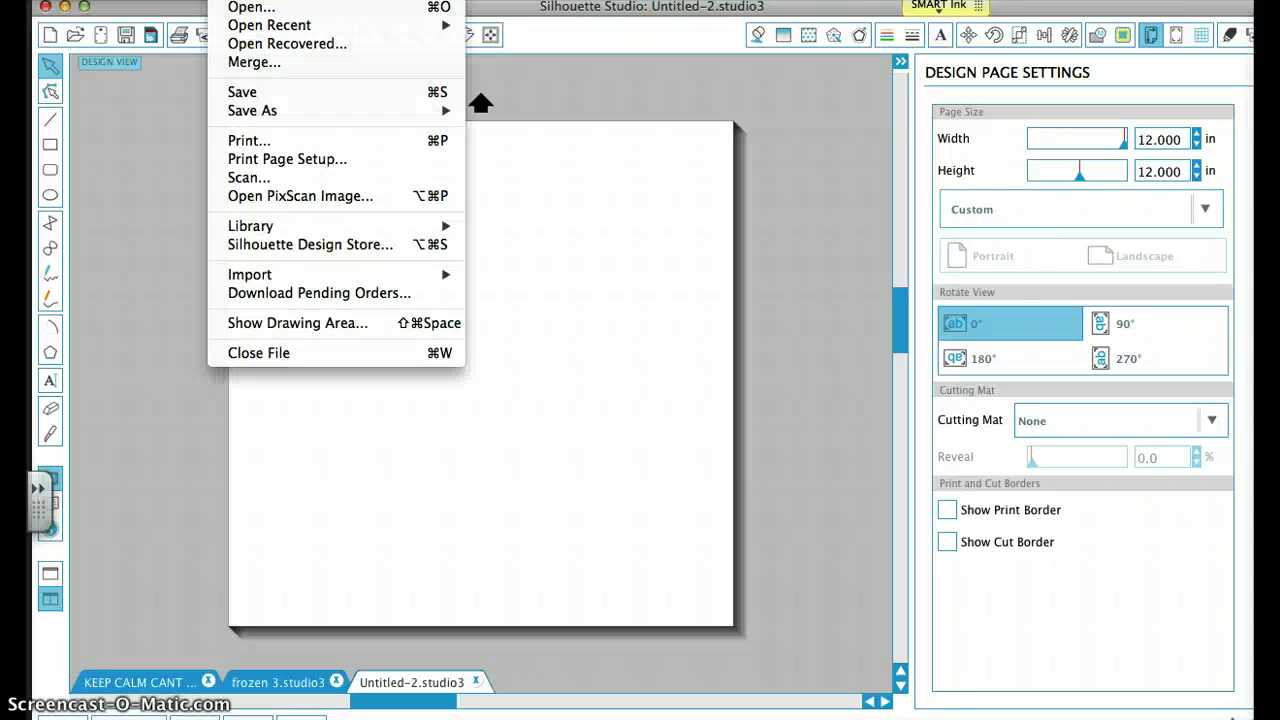
{"action": "mouse_move", "coordinate": [292, 278]}
{"action": "left_click", "coordinate": [537, 282]}
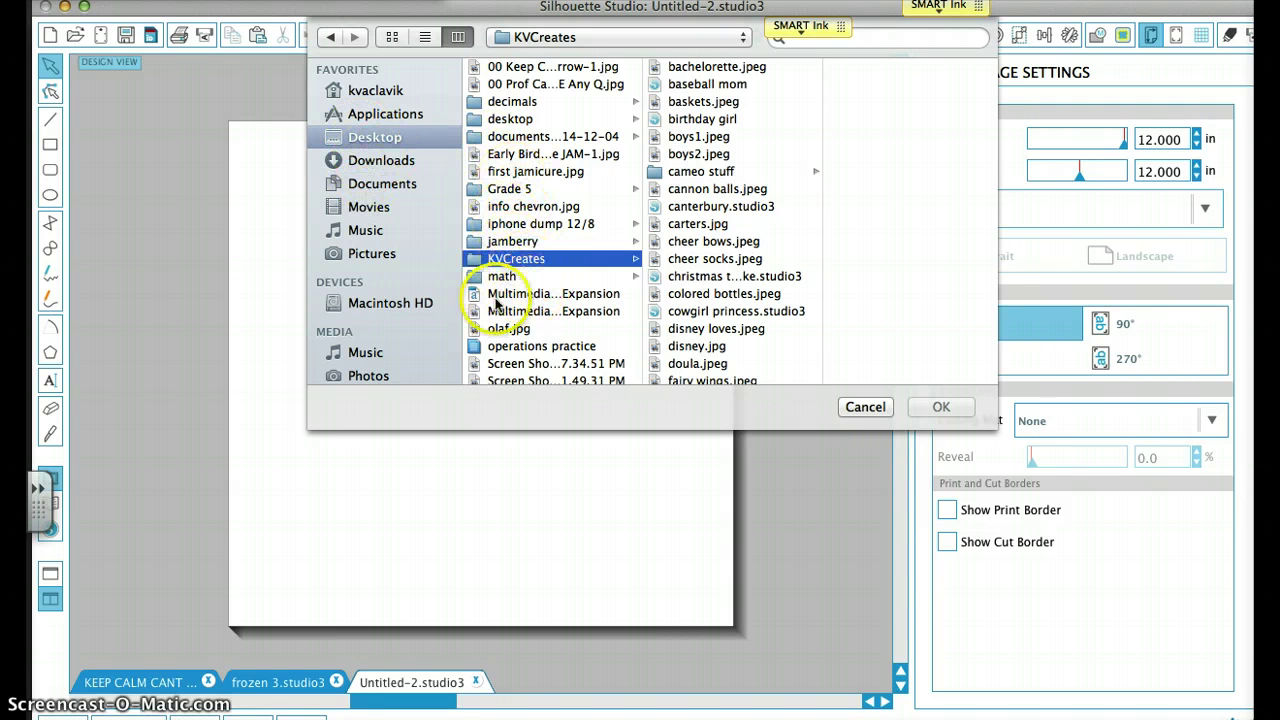
{"action": "left_click", "coordinate": [508, 331]}
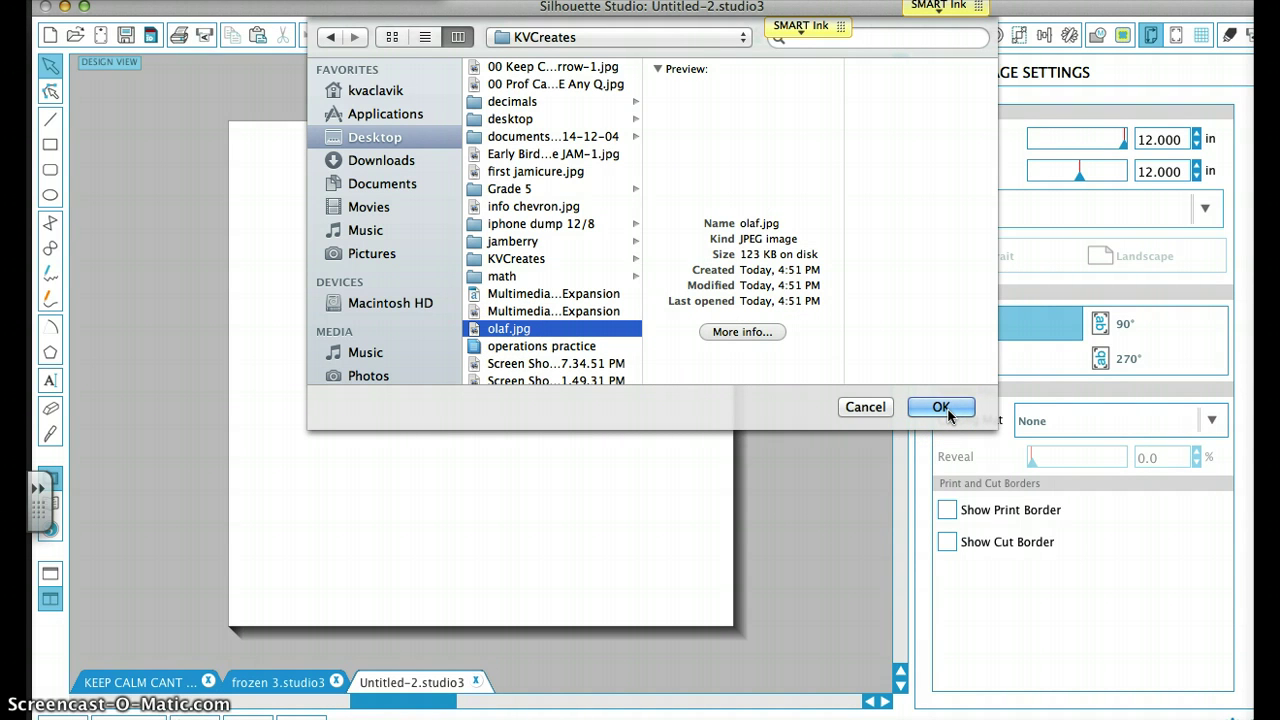
{"action": "left_click", "coordinate": [941, 407]}
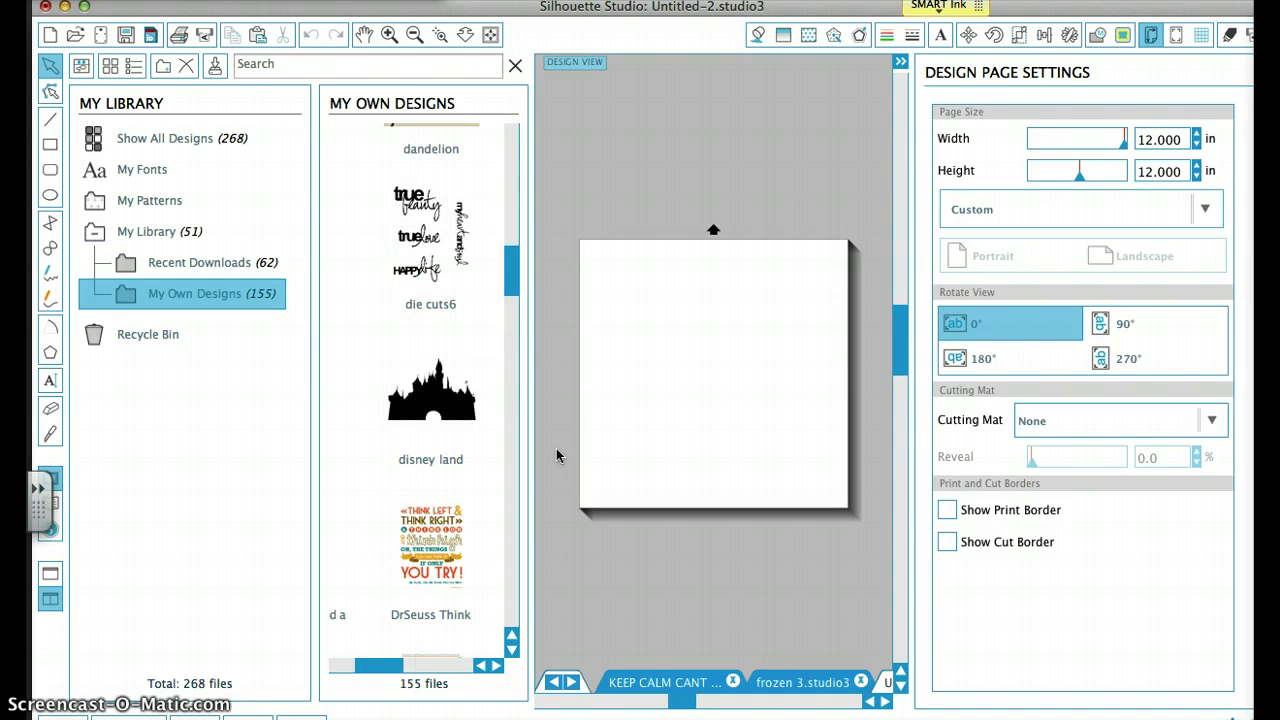
{"action": "left_click", "coordinate": [385, 465]}
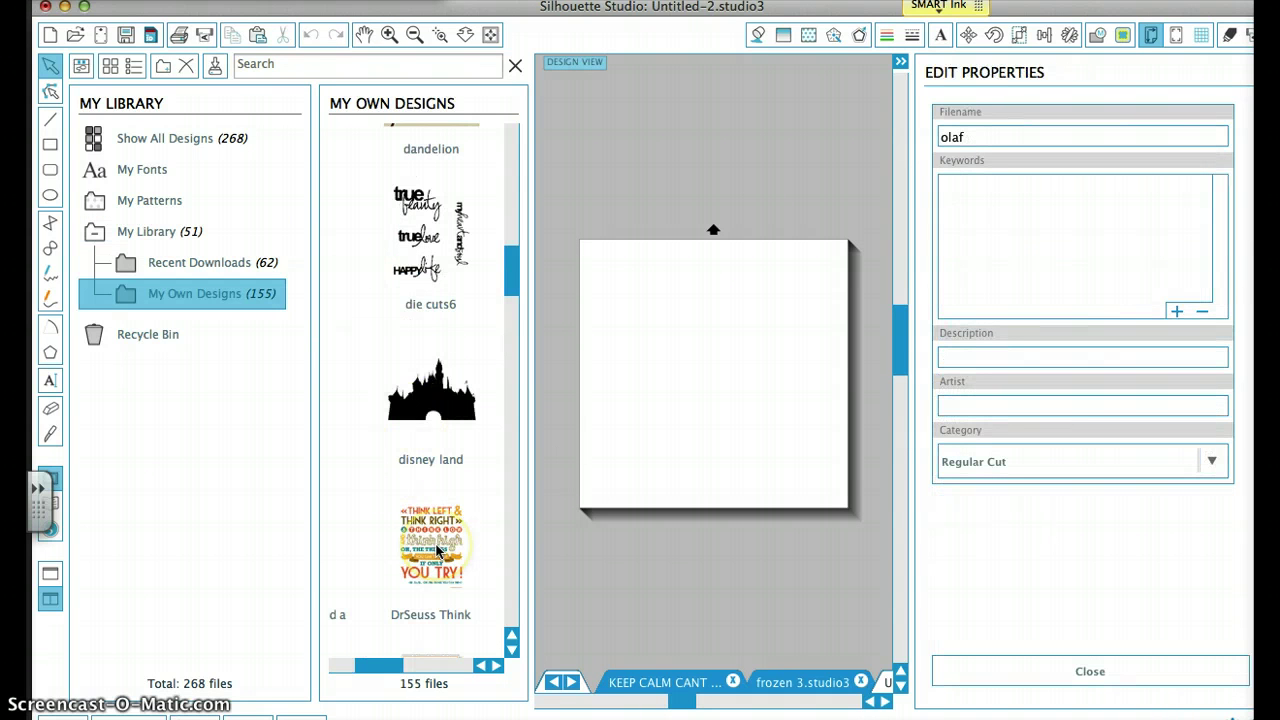
Delete the selected duplicate olaf design from the My Own Designs folder
{"action": "scroll", "coordinate": [437, 550], "scroll_direction": "down", "scroll_amount": 10}
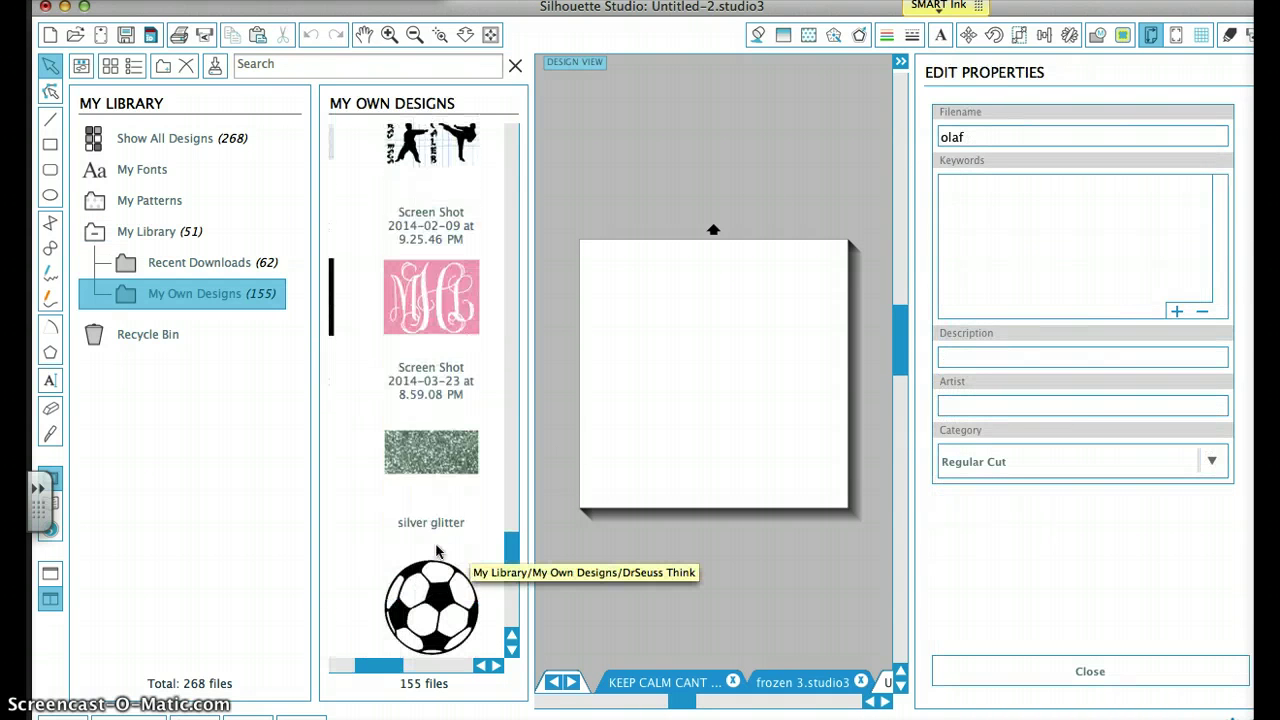
{"action": "scroll", "coordinate": [437, 550], "scroll_direction": "up", "scroll_amount": 8}
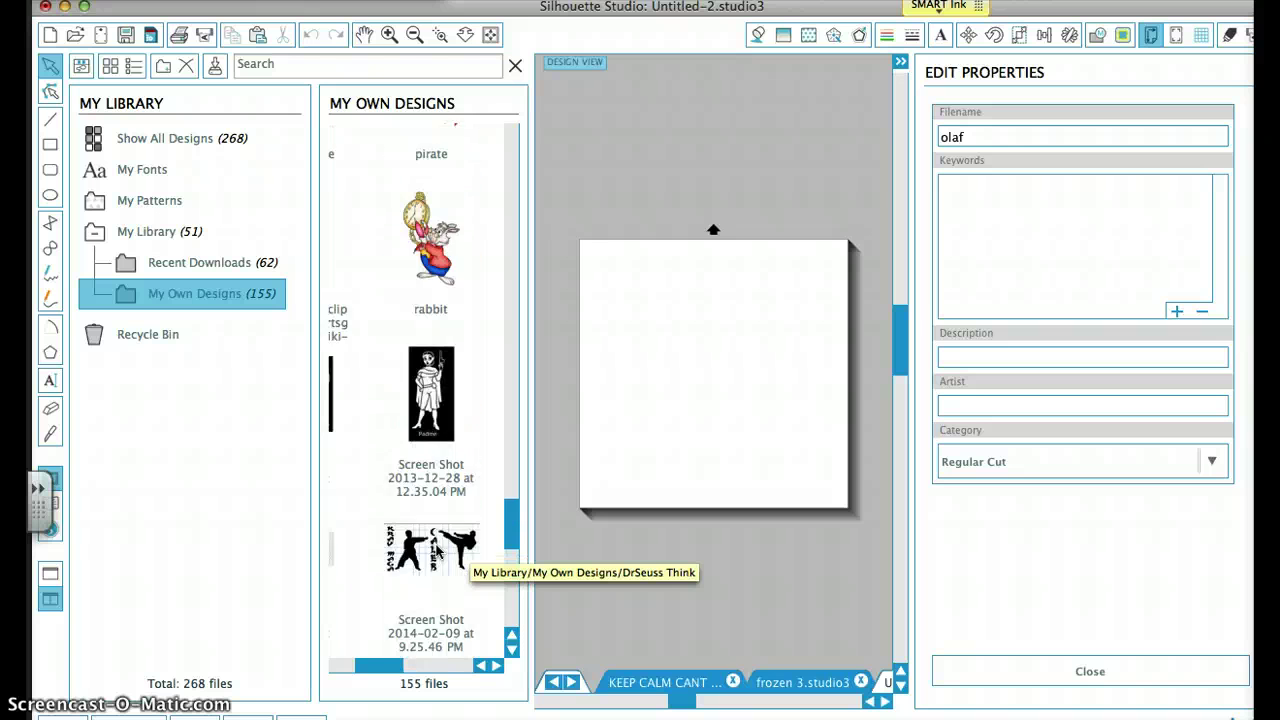
{"action": "scroll", "coordinate": [437, 545], "scroll_direction": "left", "scroll_amount": 2}
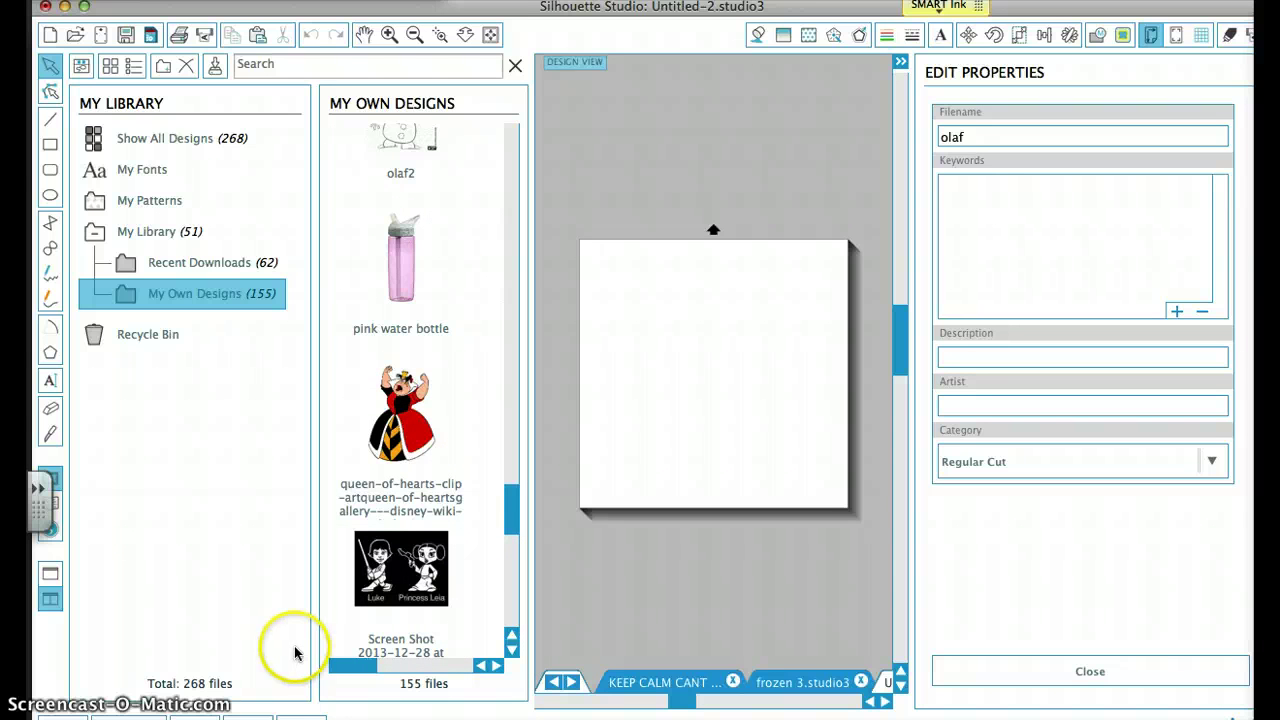
{"action": "scroll", "coordinate": [410, 160], "scroll_direction": "up", "scroll_amount": 2}
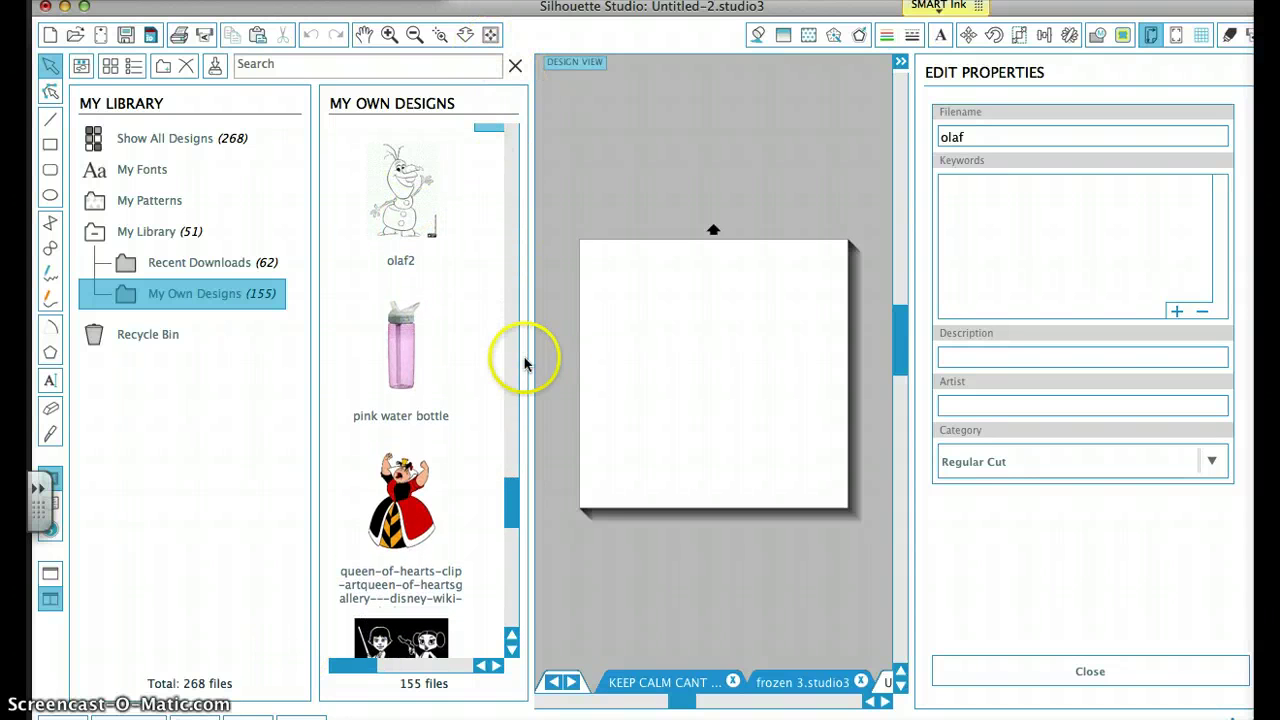
{"action": "left_click", "coordinate": [191, 298]}
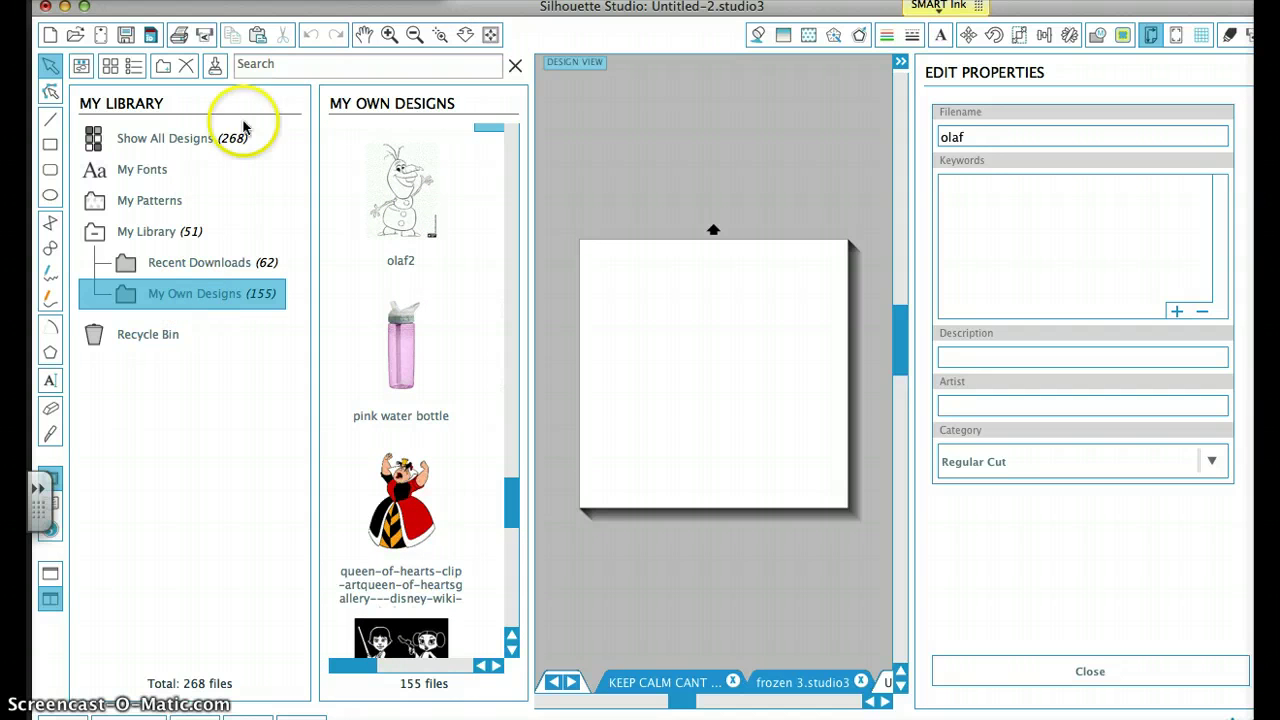
{"action": "left_click", "coordinate": [186, 67]}
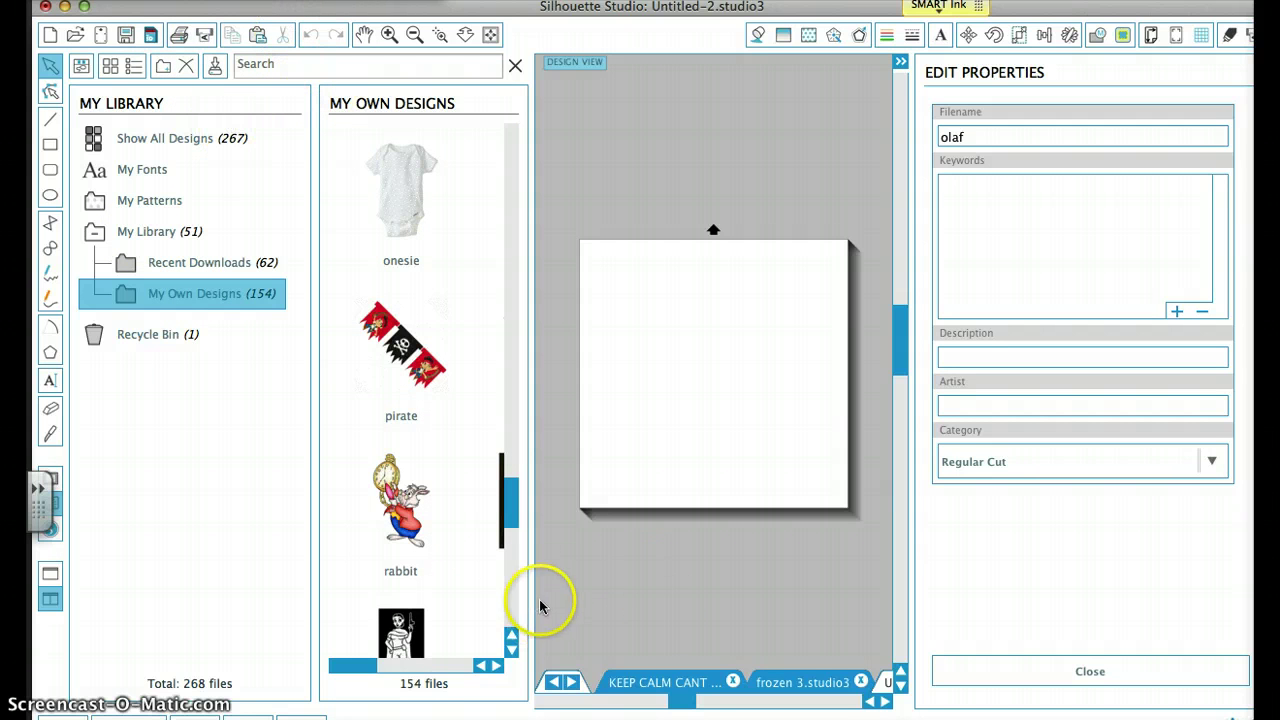
Place the olaf design from My Own Designs onto the page and close the library
{"action": "left_click", "coordinate": [478, 668]}
{"action": "left_click", "coordinate": [497, 667]}
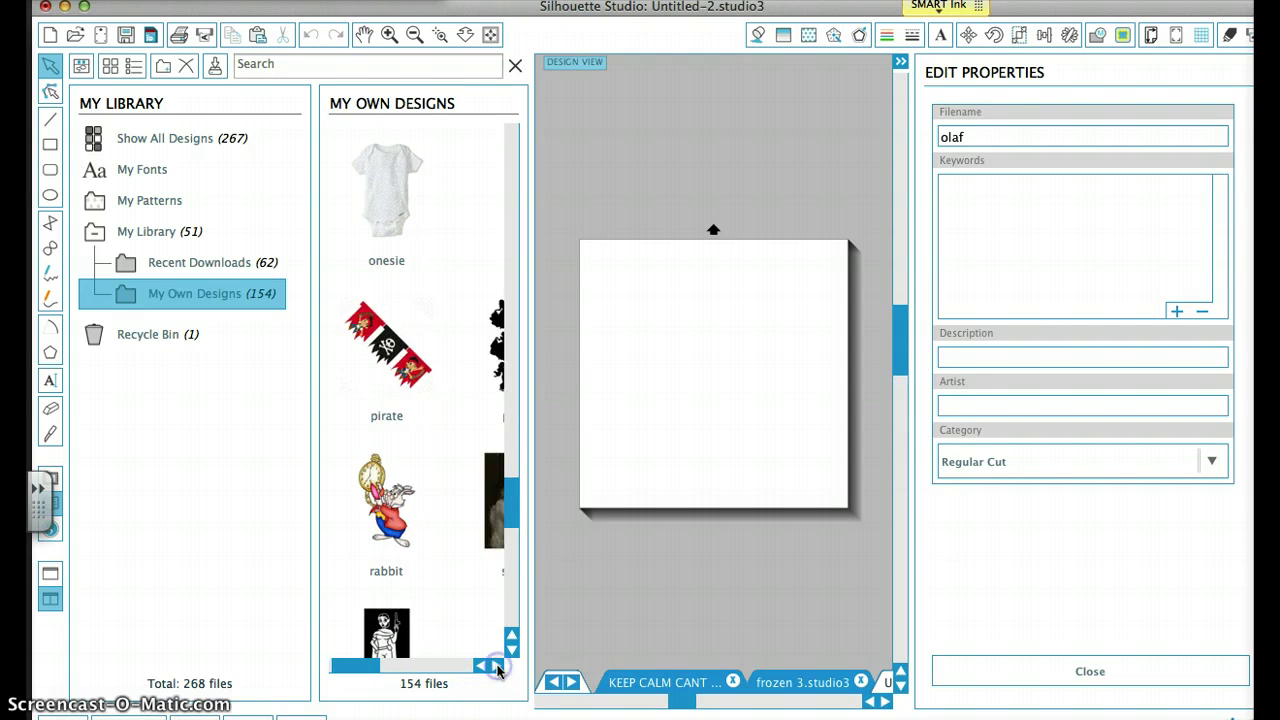
{"action": "scroll", "coordinate": [440, 450], "scroll_direction": "up", "scroll_amount": 3}
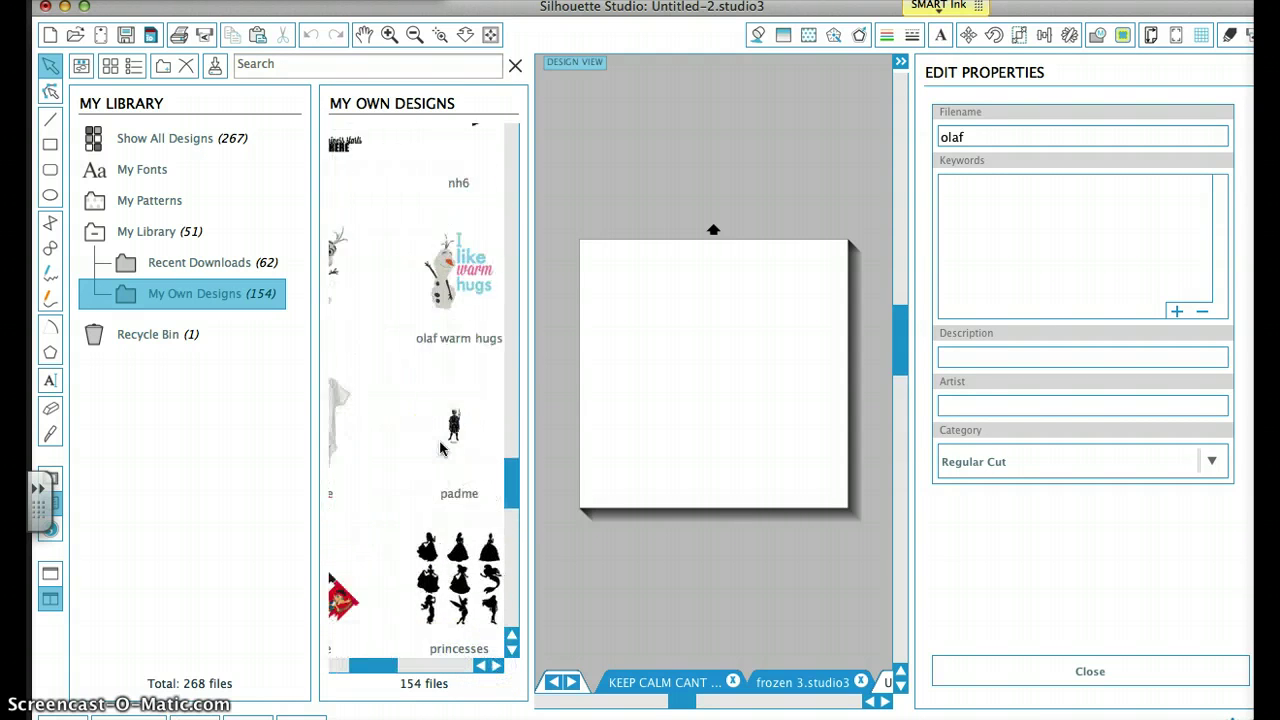
{"action": "scroll", "coordinate": [440, 446], "scroll_direction": "left", "scroll_amount": 3}
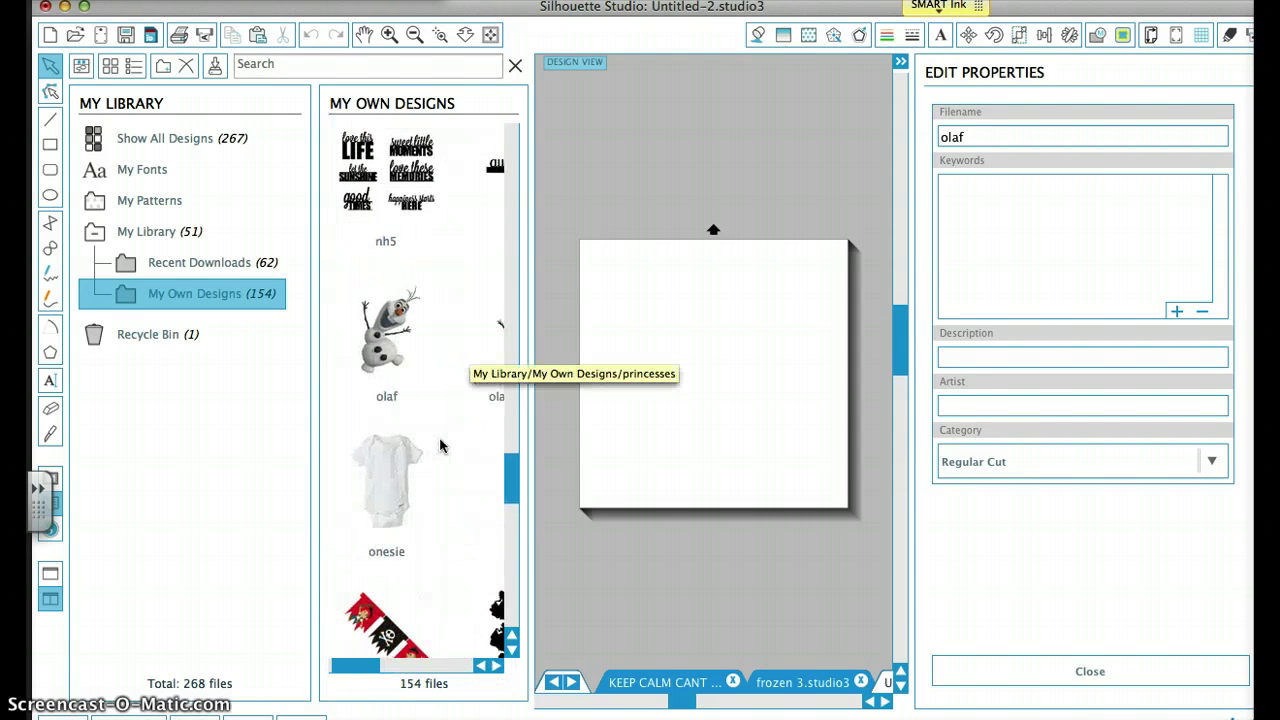
{"action": "double_click", "coordinate": [388, 360]}
{"action": "left_click", "coordinate": [515, 65]}
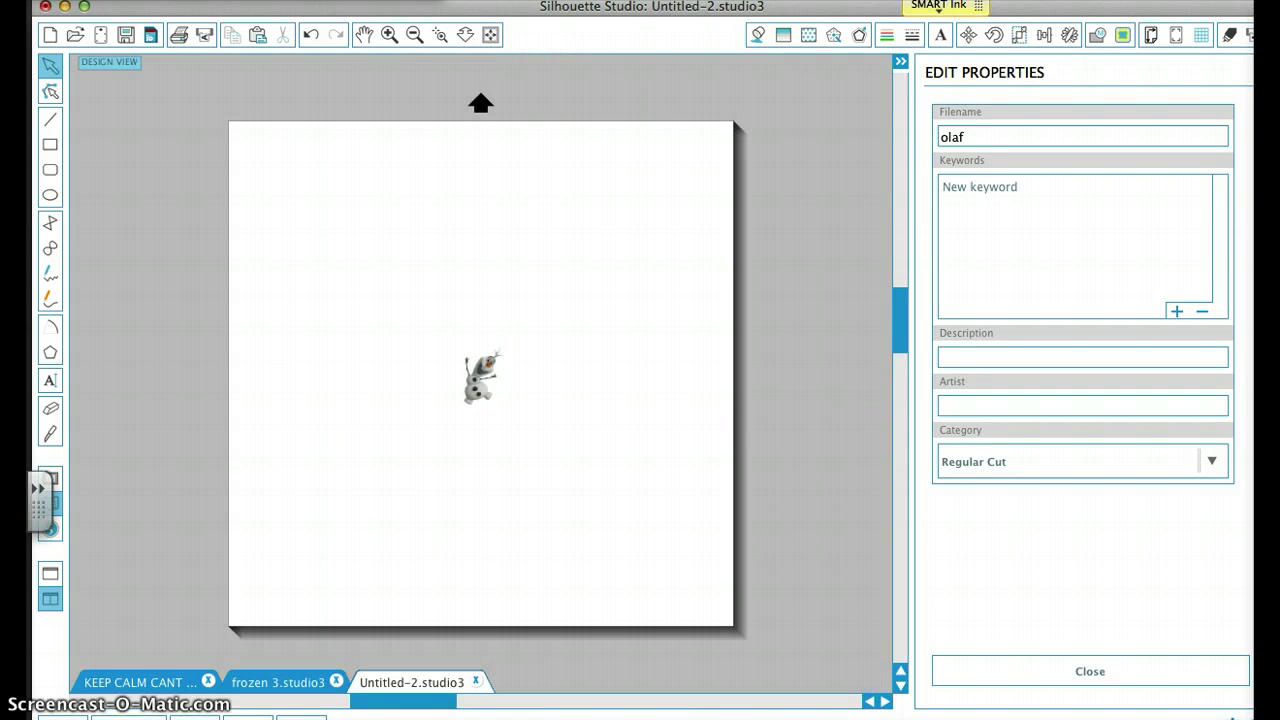
Enlarge the Olaf image to about 7 in tall and position it around the middle of the page
{"action": "left_click_drag", "start_coordinate": [457, 366], "coordinate": [537, 354]}
{"action": "left_click", "coordinate": [371, 237]}
{"action": "left_click", "coordinate": [485, 405]}
{"action": "key", "text": "Delete"}
{"action": "left_click", "coordinate": [386, 349]}
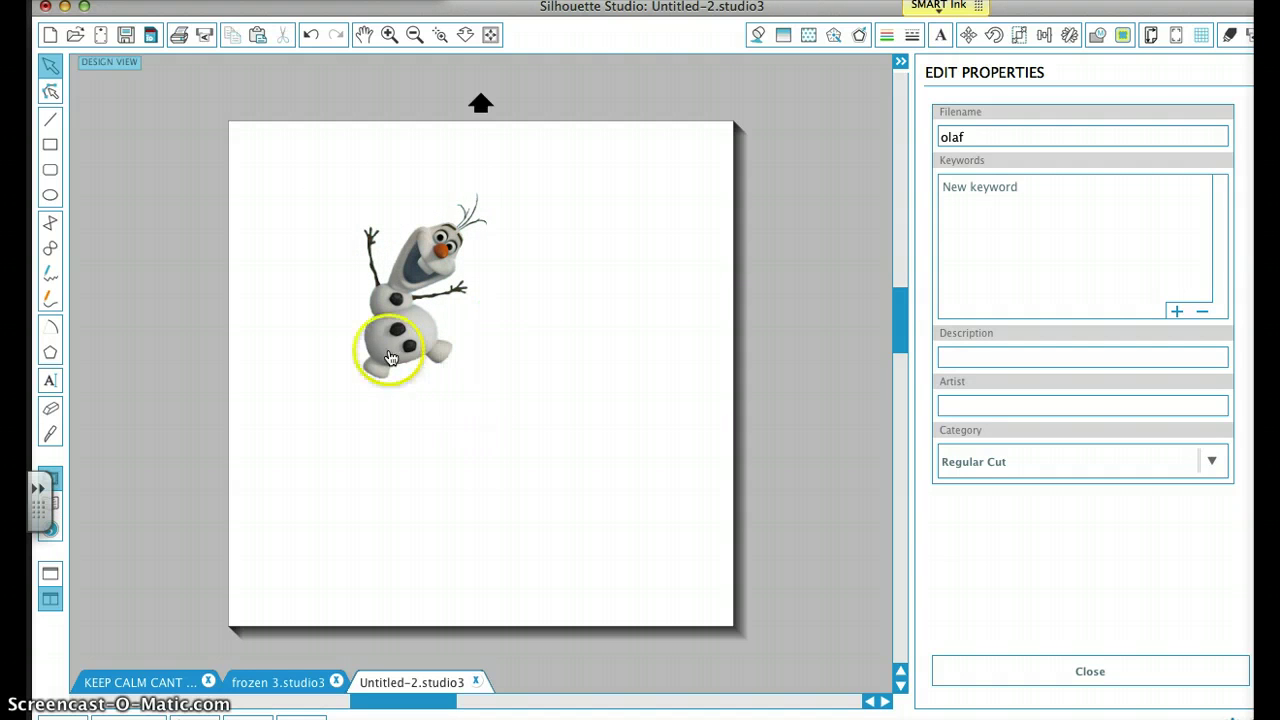
{"action": "left_click_drag", "start_coordinate": [497, 385], "coordinate": [649, 483]}
{"action": "left_click", "coordinate": [649, 483]}
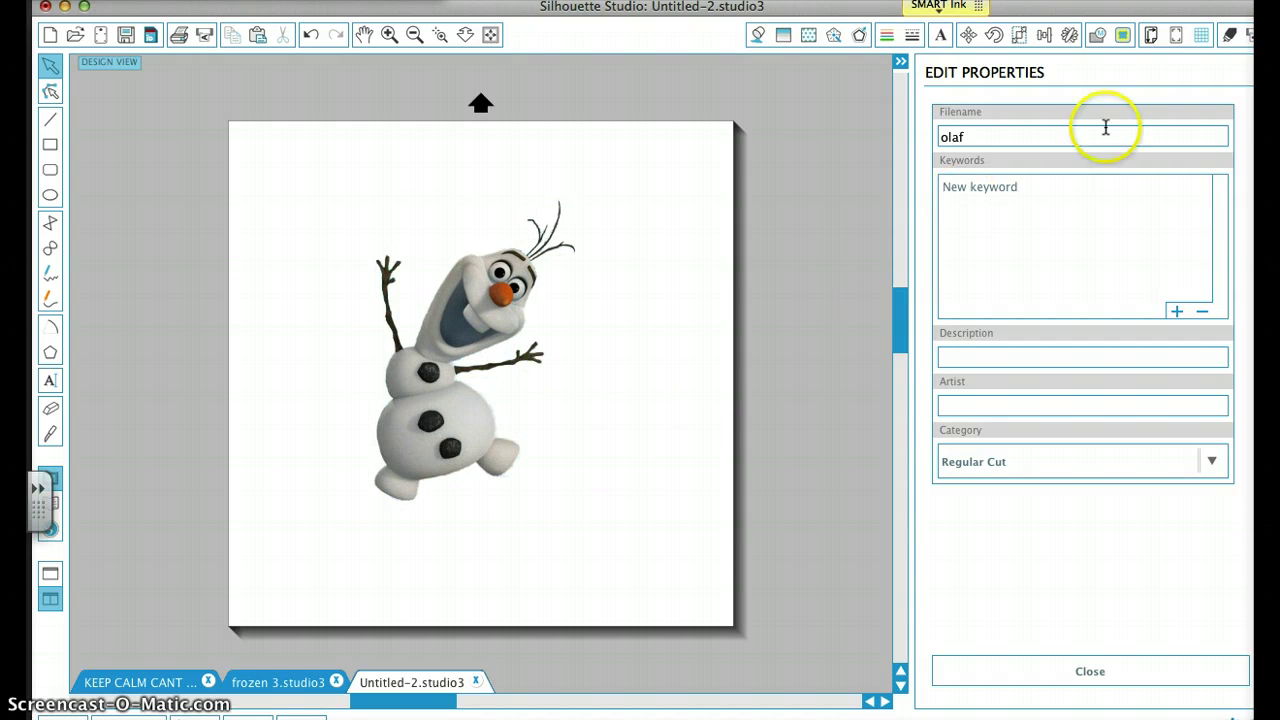
Select a trace area of about 7.37 by 8.71 in around the whole Olaf image
{"action": "left_click", "coordinate": [1124, 35]}
{"action": "left_click", "coordinate": [984, 148]}
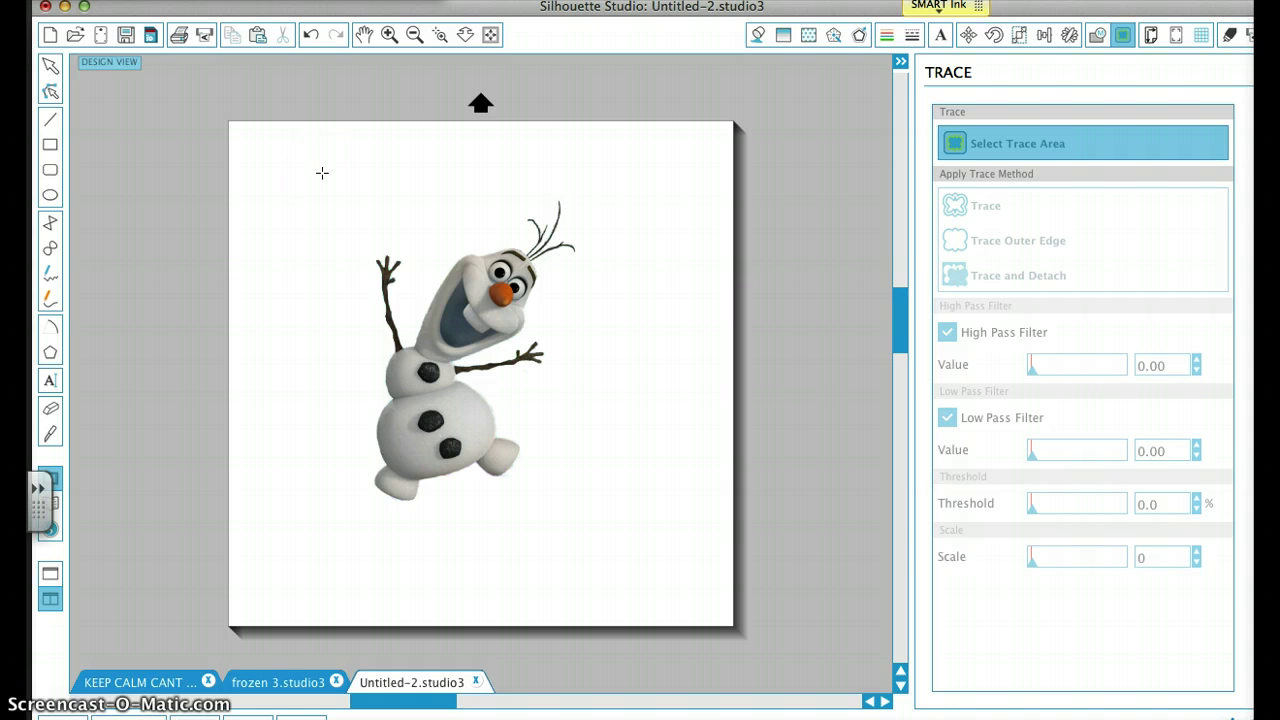
{"action": "mouse_move", "coordinate": [312, 175]}
{"action": "left_mouse_down"}
{"action": "mouse_move", "coordinate": [280, 180]}
{"action": "mouse_move", "coordinate": [357, 203]}
{"action": "mouse_move", "coordinate": [600, 426]}
{"action": "mouse_move", "coordinate": [623, 543]}
{"action": "left_mouse_up"}
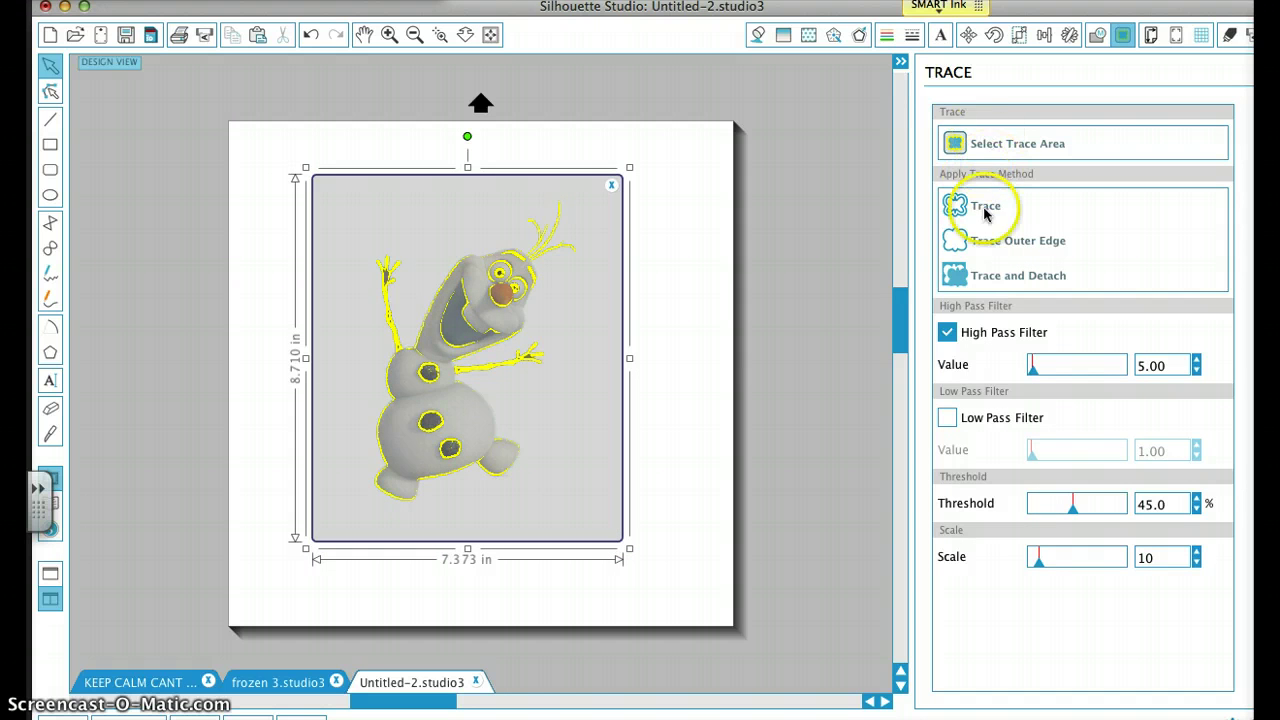
Trace Olaf's outer edge with the high pass filter off, the low pass filter on at 1.00 and the threshold at 94.4%
{"action": "left_click", "coordinate": [1050, 374]}
{"action": "left_click_drag", "start_coordinate": [1050, 374], "coordinate": [1163, 370]}
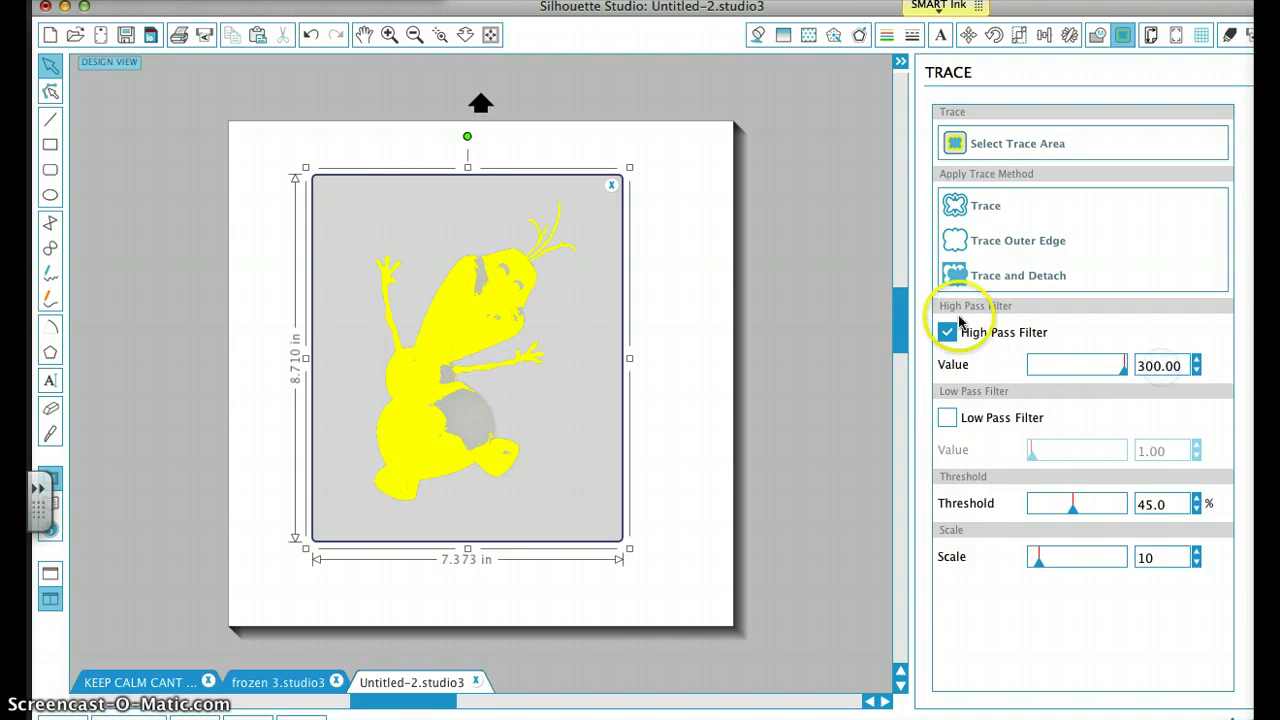
{"action": "left_click", "coordinate": [947, 332]}
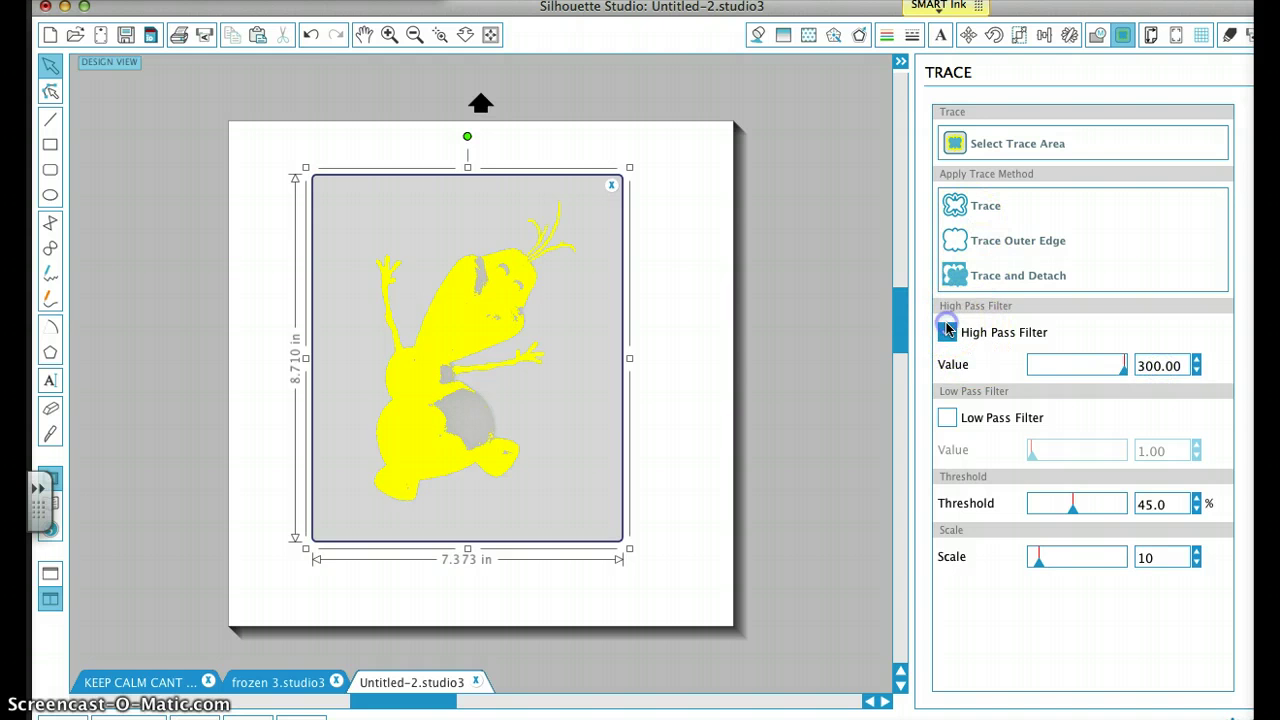
{"action": "left_click", "coordinate": [947, 417]}
{"action": "left_click_drag", "start_coordinate": [1034, 456], "coordinate": [1089, 451]}
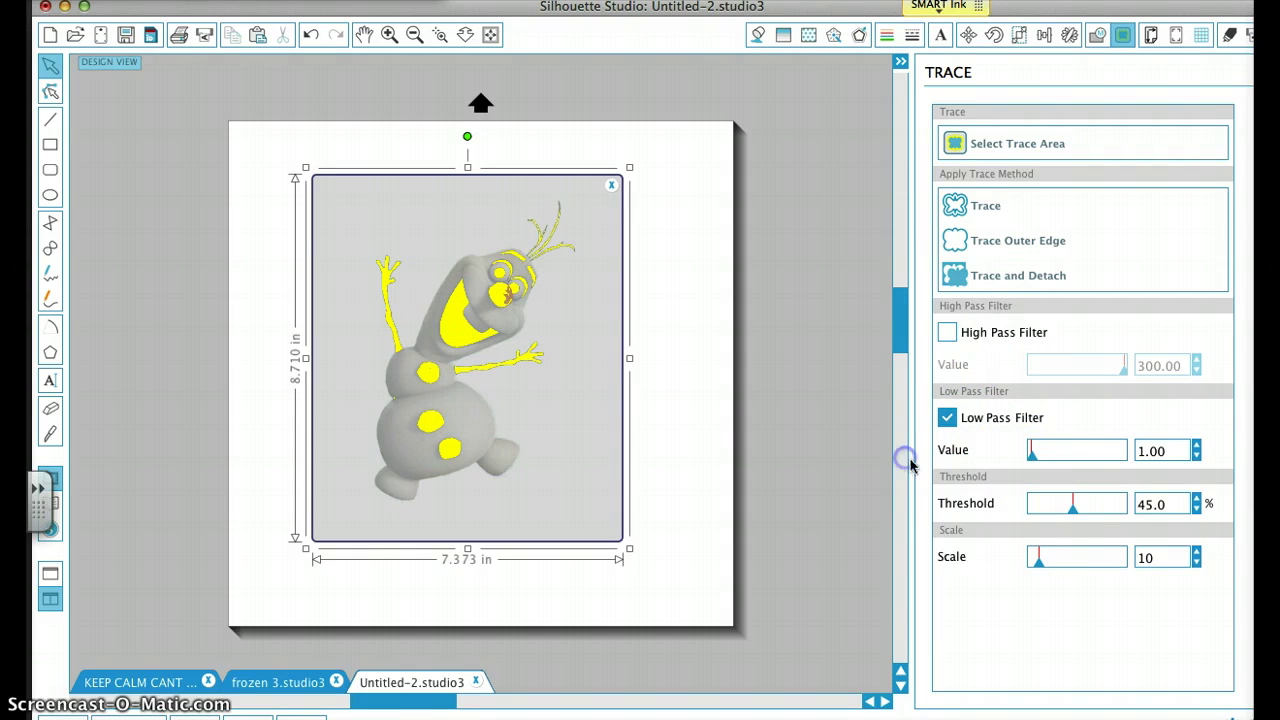
{"action": "mouse_move", "coordinate": [1072, 508]}
{"action": "left_mouse_down"}
{"action": "mouse_move", "coordinate": [1145, 512]}
{"action": "mouse_move", "coordinate": [1121, 510]}
{"action": "left_mouse_up"}
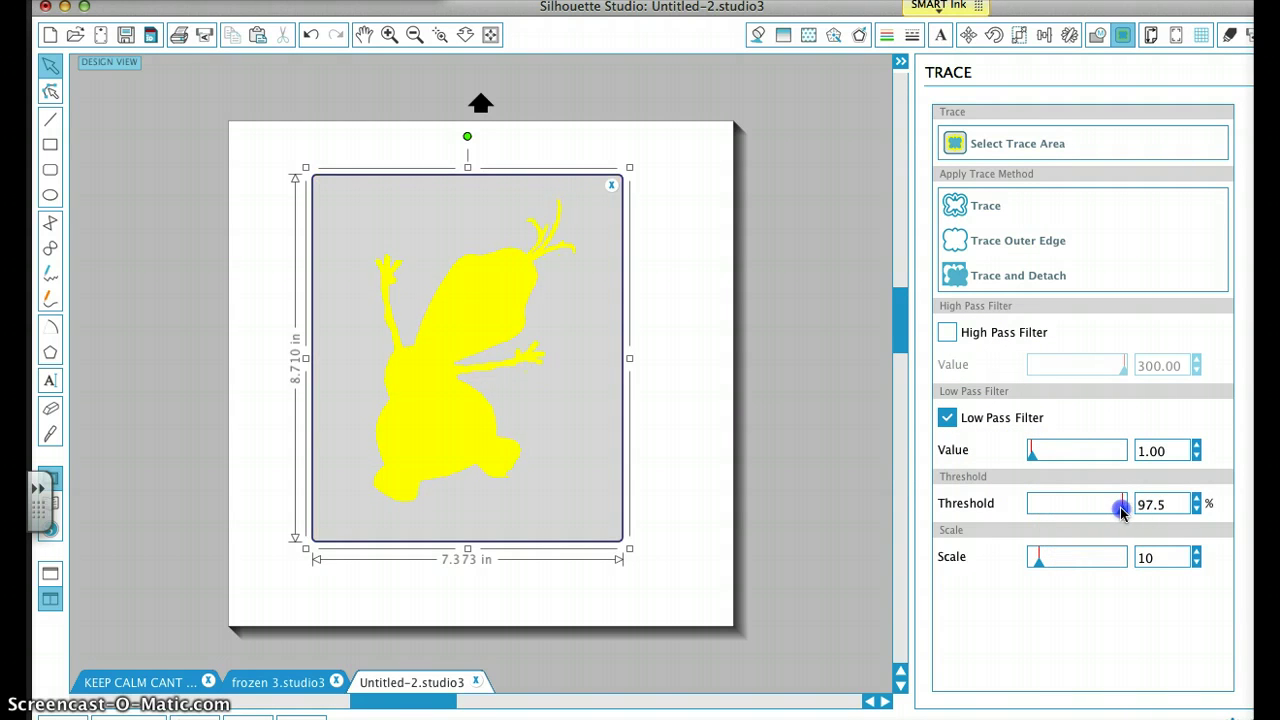
{"action": "left_click", "coordinate": [1008, 252]}
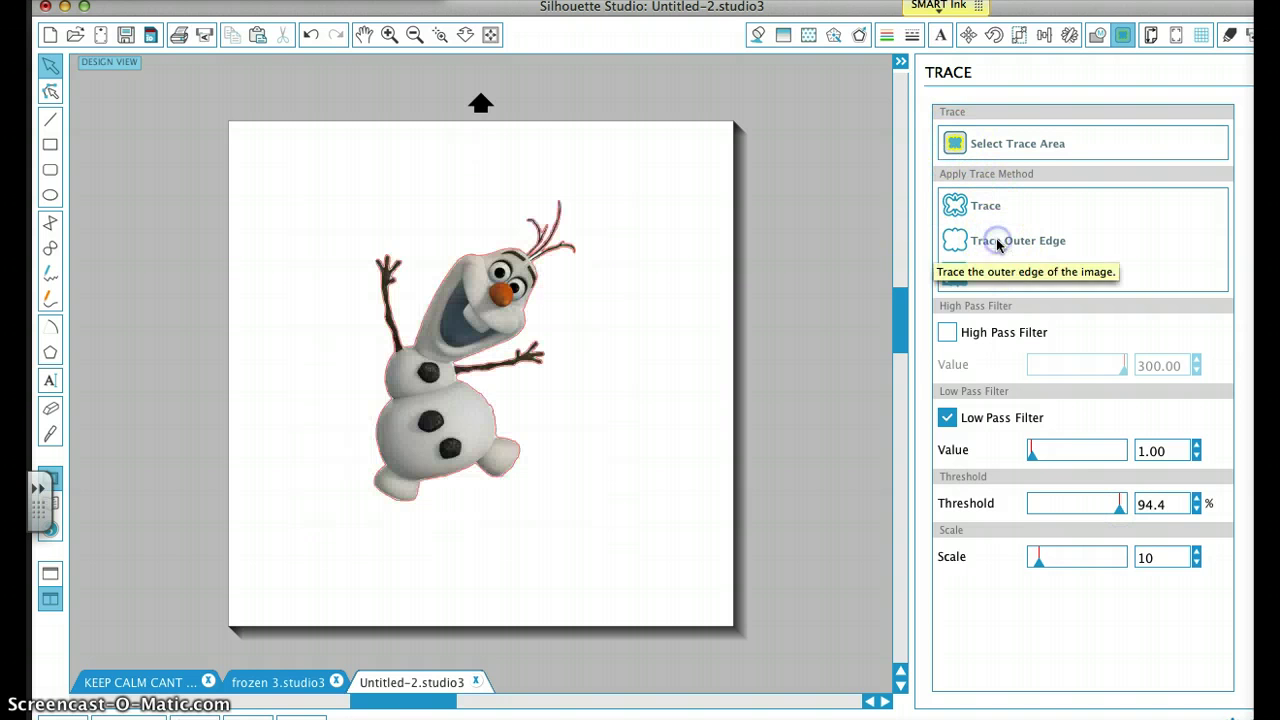
Move the Olaf image off its traced outline and offset the outline by 0.210 in with round corners
{"action": "left_click_drag", "start_coordinate": [486, 438], "coordinate": [258, 432]}
{"action": "left_click", "coordinate": [486, 467]}
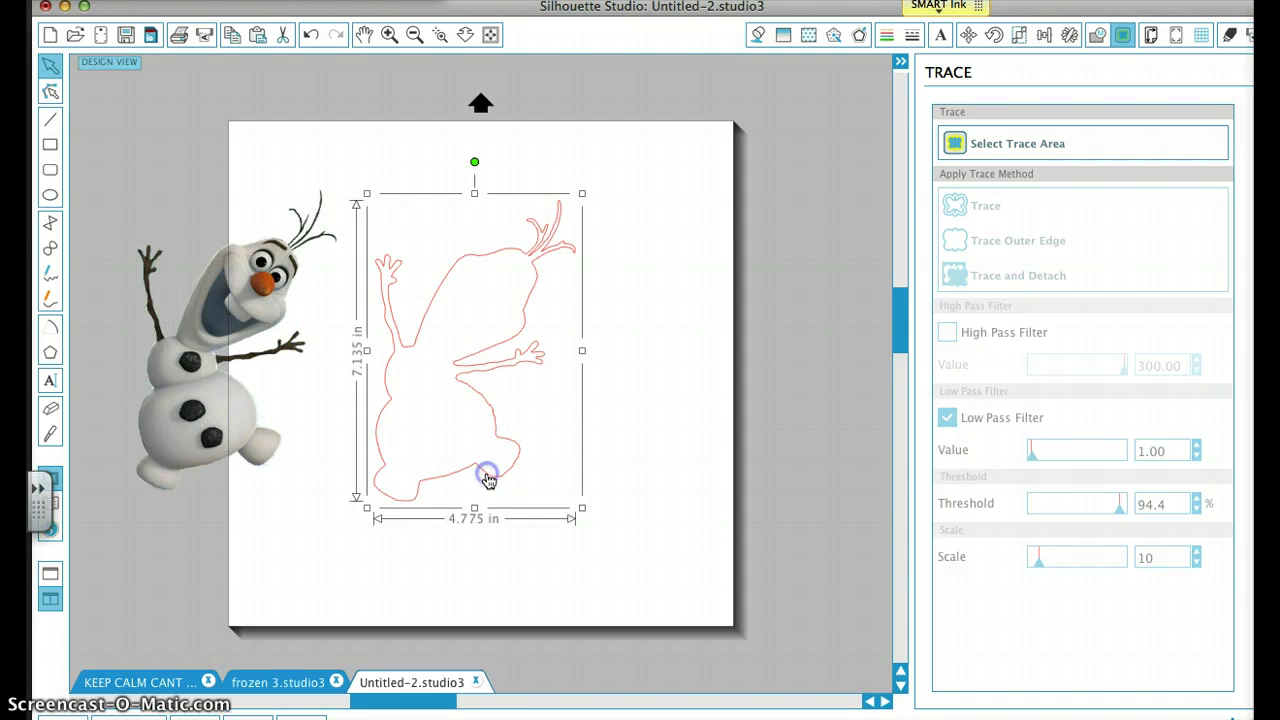
{"action": "left_click", "coordinate": [1096, 40]}
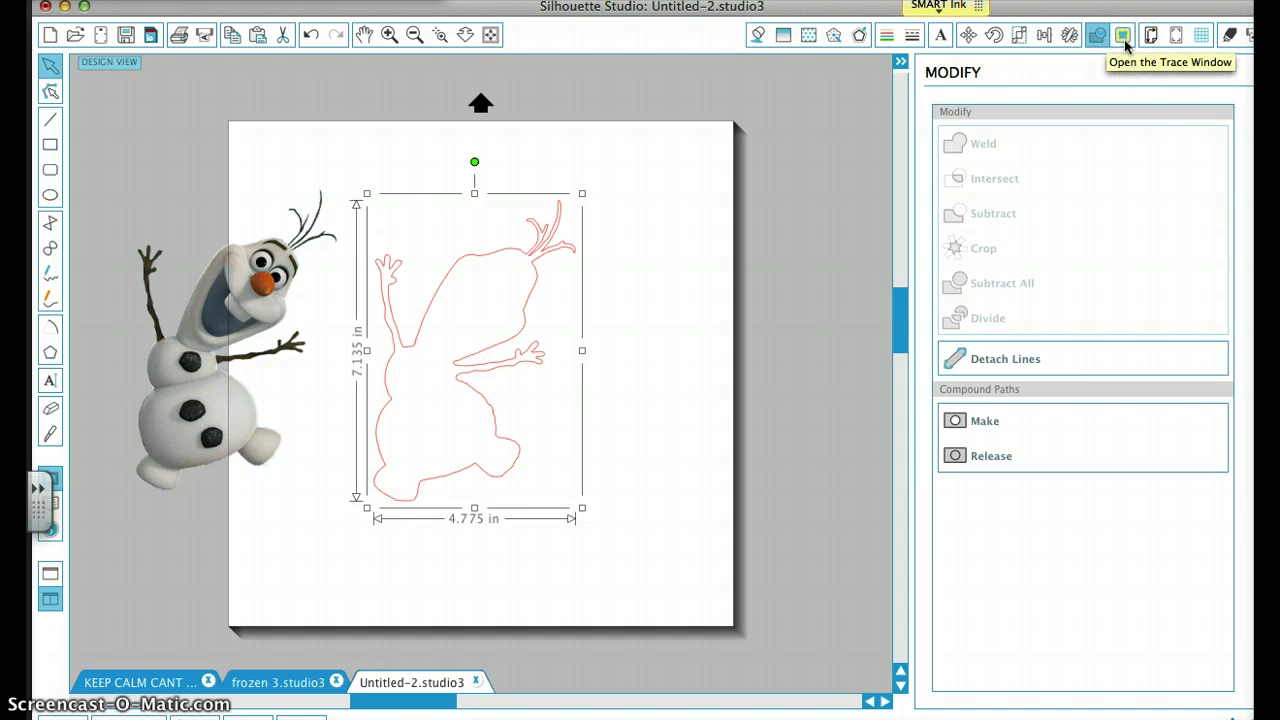
{"action": "left_click", "coordinate": [858, 38]}
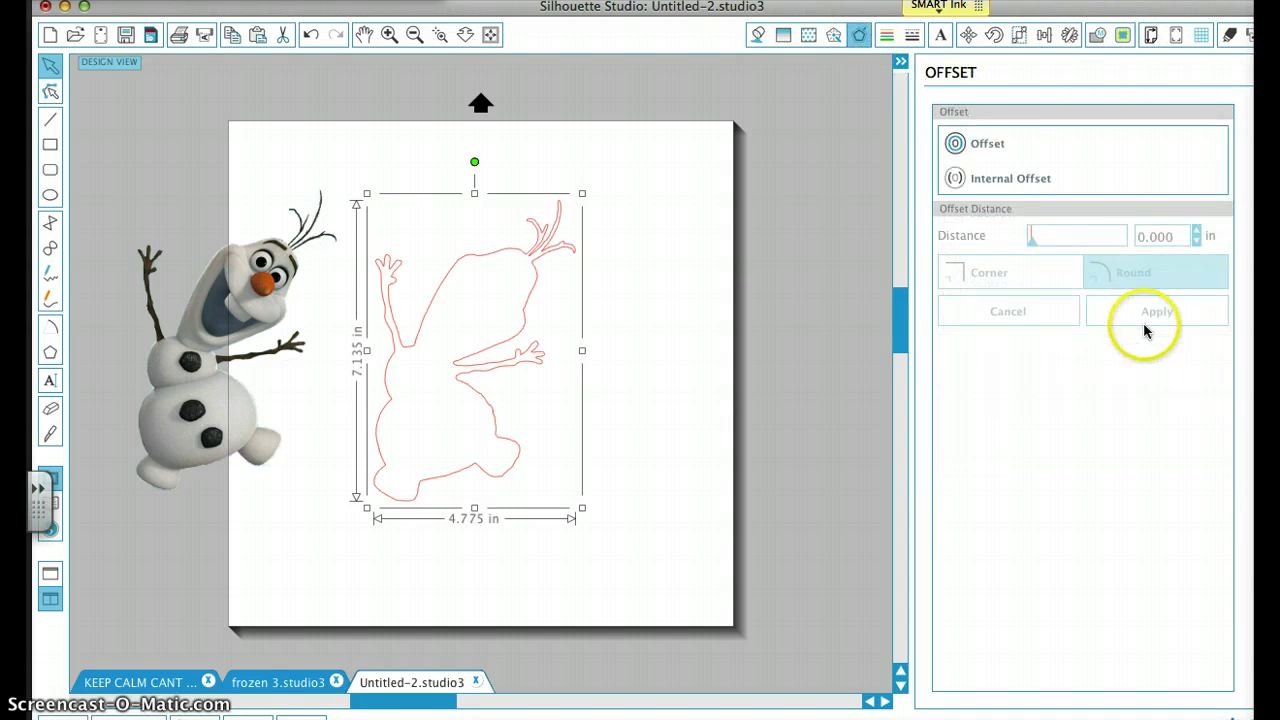
{"action": "left_click", "coordinate": [988, 145]}
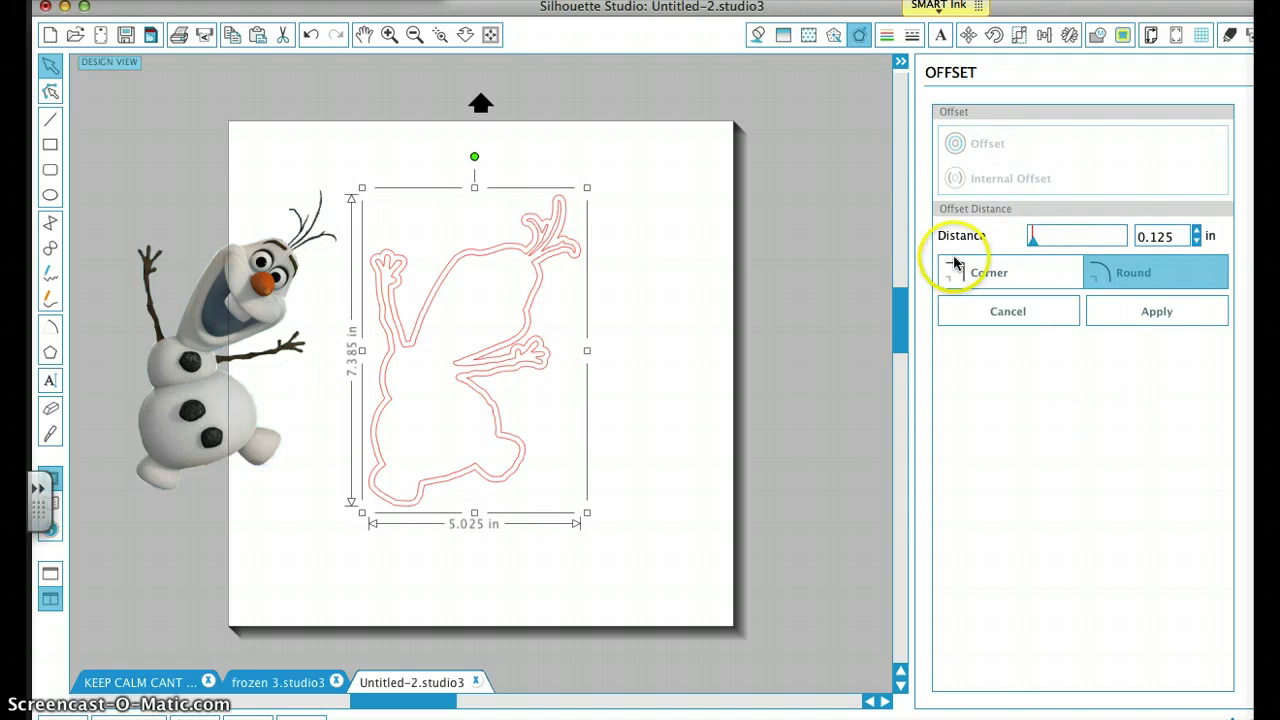
{"action": "left_click", "coordinate": [1196, 230]}
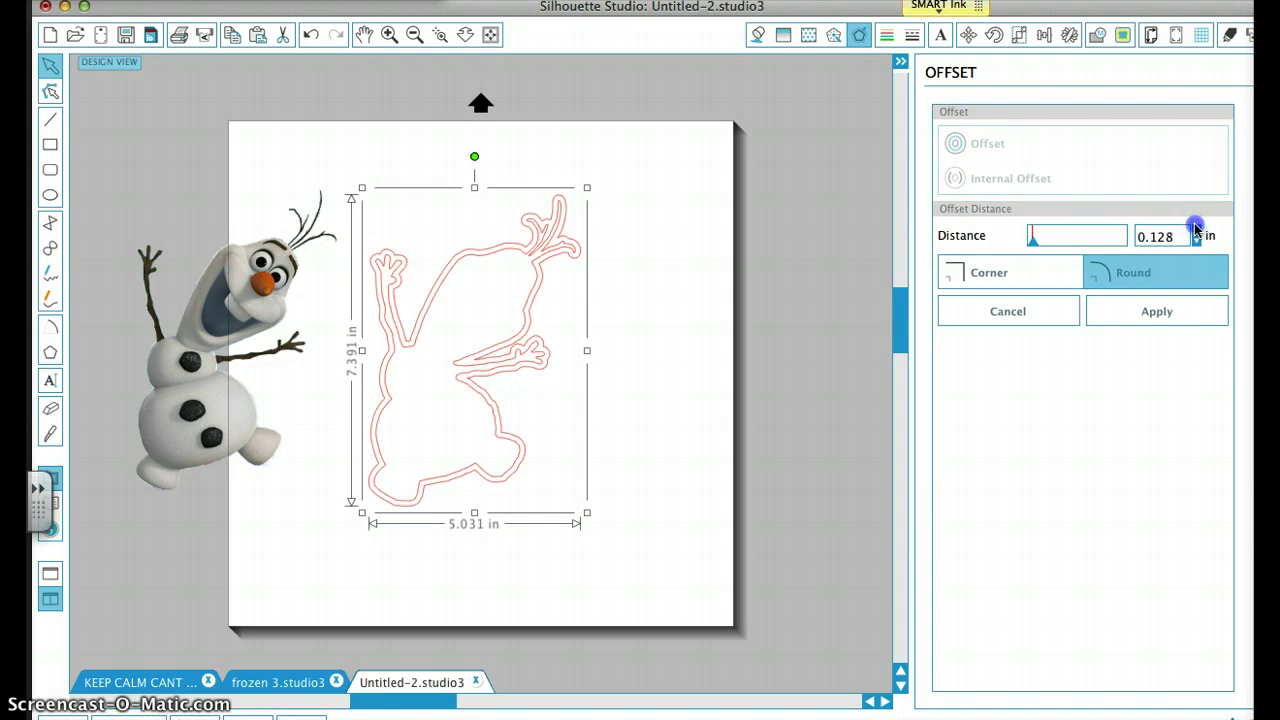
{"action": "left_click_drag", "start_coordinate": [1196, 230], "coordinate": [1196, 229]}
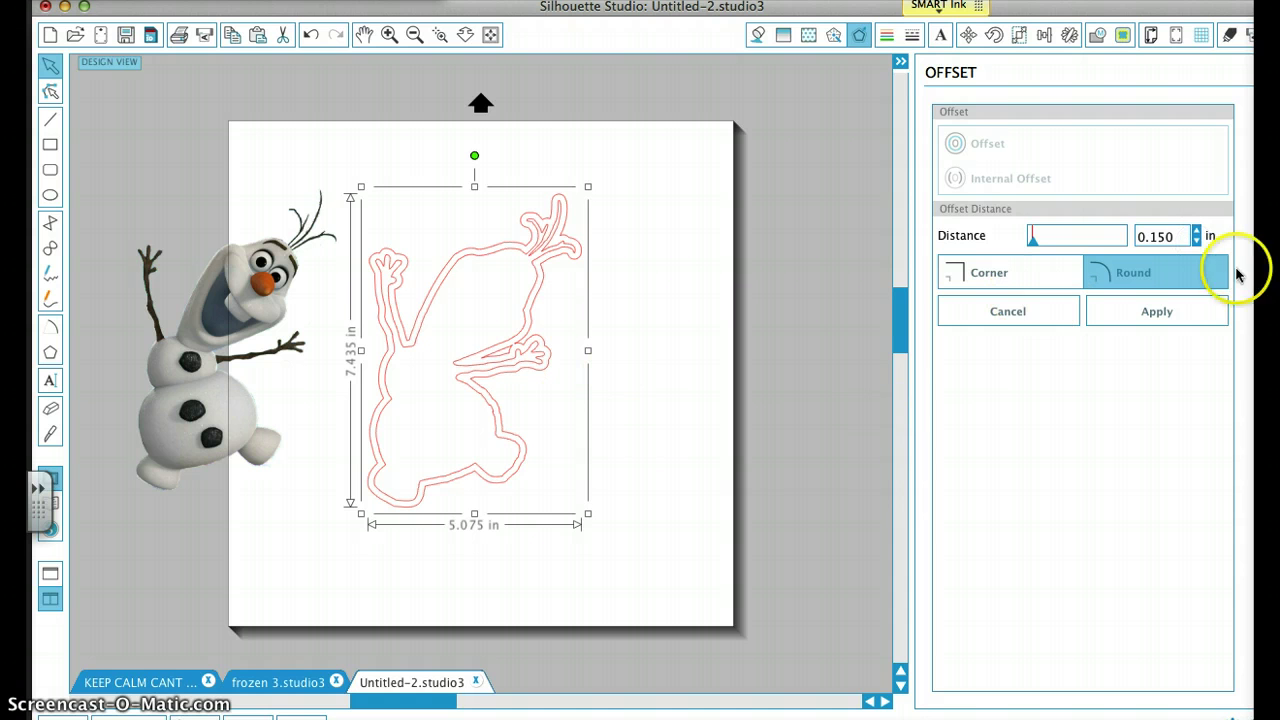
{"action": "left_click", "coordinate": [1200, 232]}
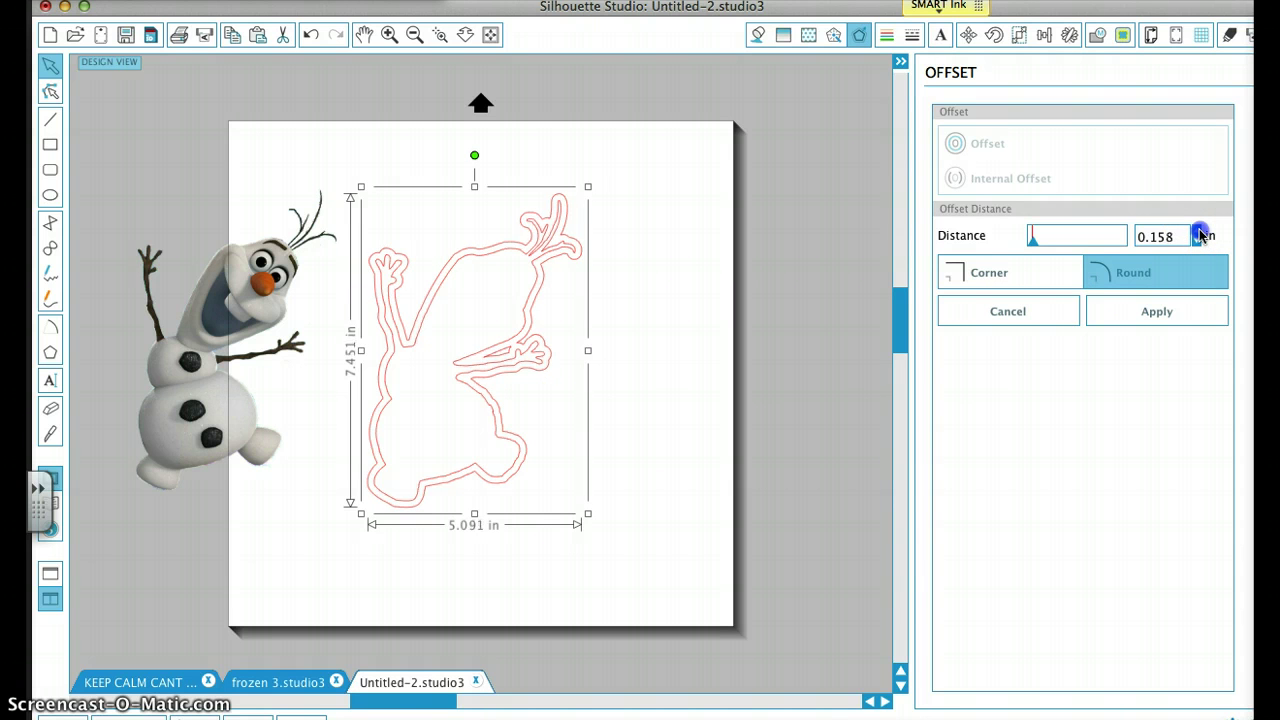
{"action": "left_click_drag", "start_coordinate": [1200, 232], "coordinate": [1202, 236]}
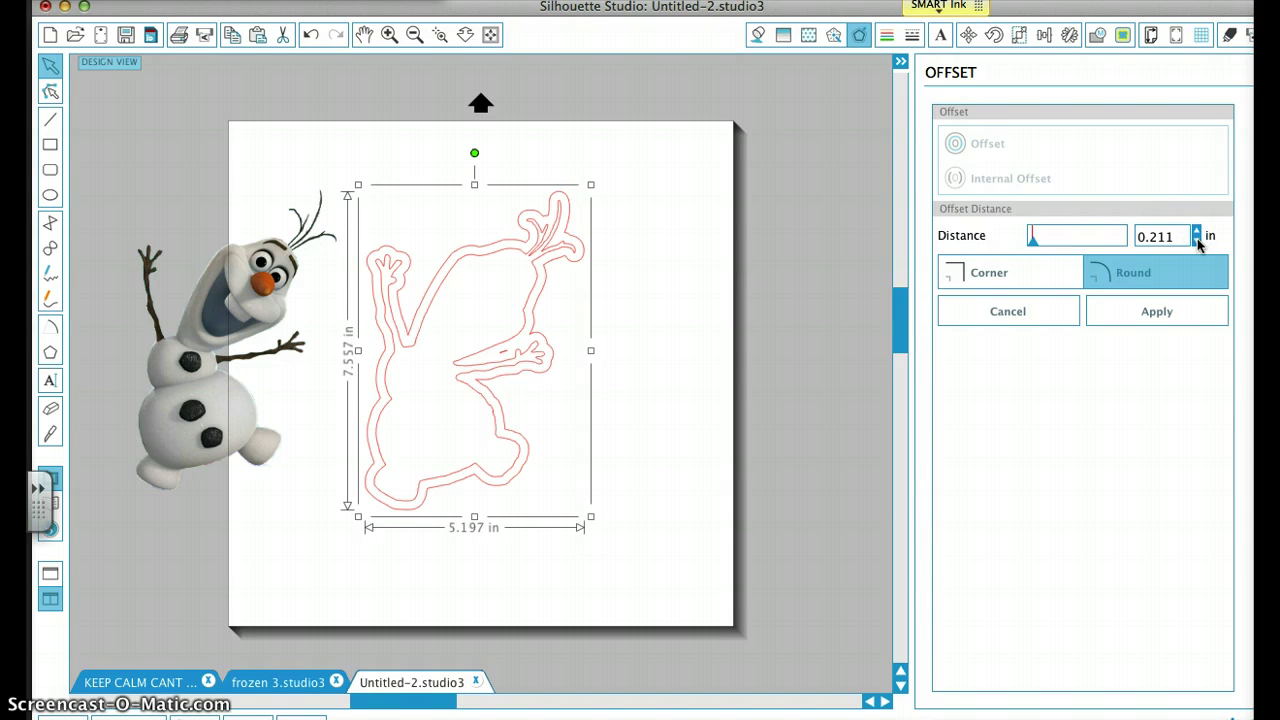
{"action": "left_click", "coordinate": [700, 420]}
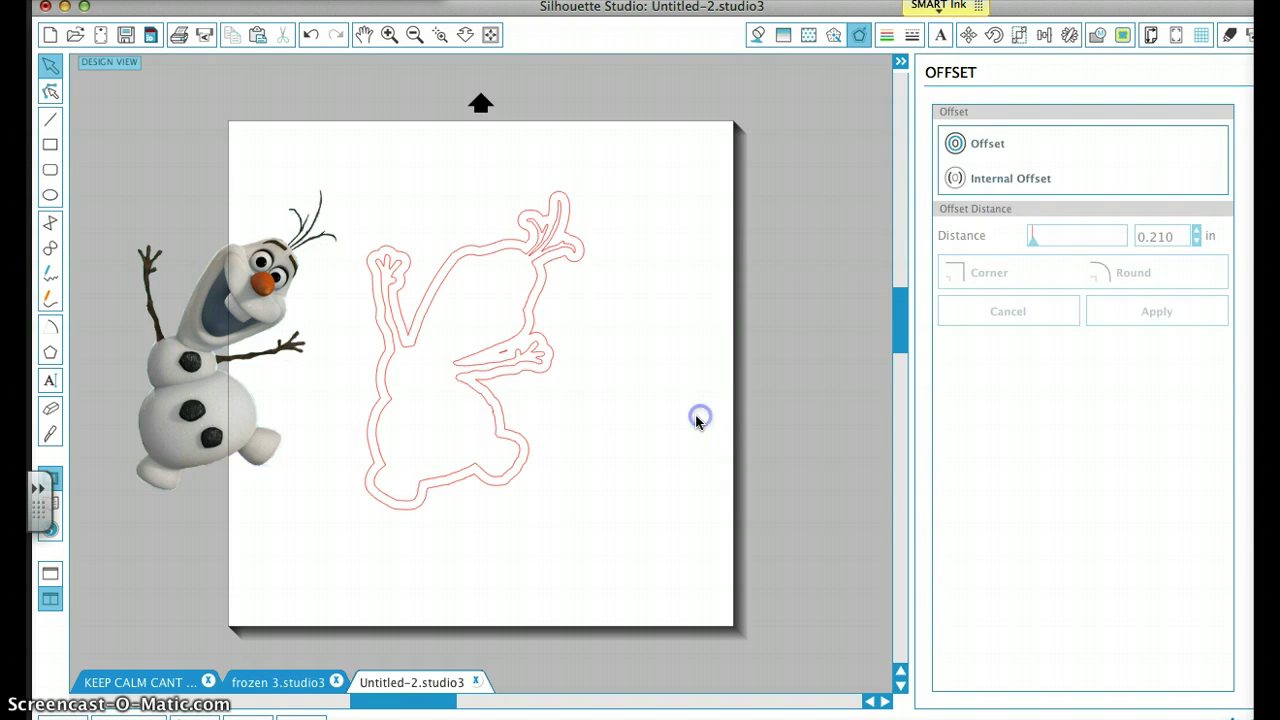
Delete the original inner outline and move the Olaf image back inside the offset outline
{"action": "left_click", "coordinate": [503, 478]}
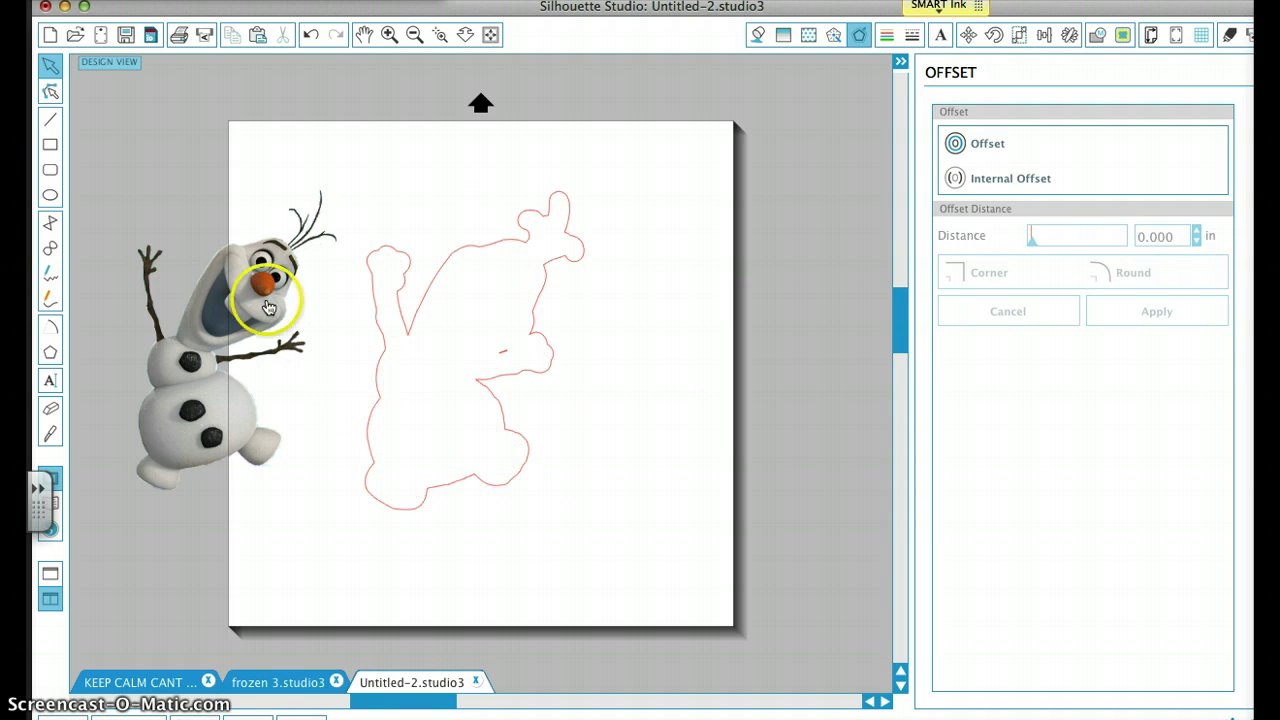
{"action": "left_click_drag", "start_coordinate": [266, 286], "coordinate": [465, 276]}
{"action": "left_click", "coordinate": [572, 410]}
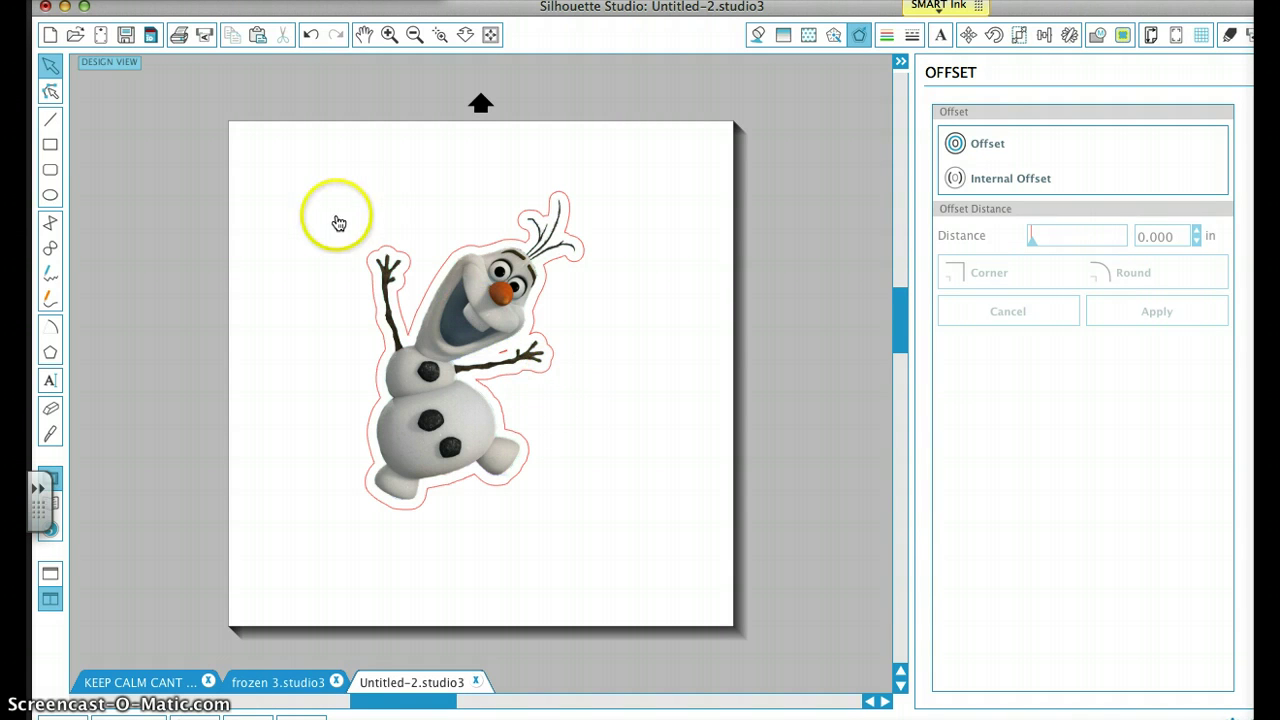
Move Olaf with his outline to the page's upper-left area, duplicate both and place the copy beside the original
{"action": "left_click_drag", "start_coordinate": [322, 176], "coordinate": [697, 505]}
{"action": "left_click_drag", "start_coordinate": [464, 313], "coordinate": [361, 271]}
{"action": "key", "text": "ctrl+d"}
{"action": "left_click_drag", "start_coordinate": [343, 314], "coordinate": [625, 270]}
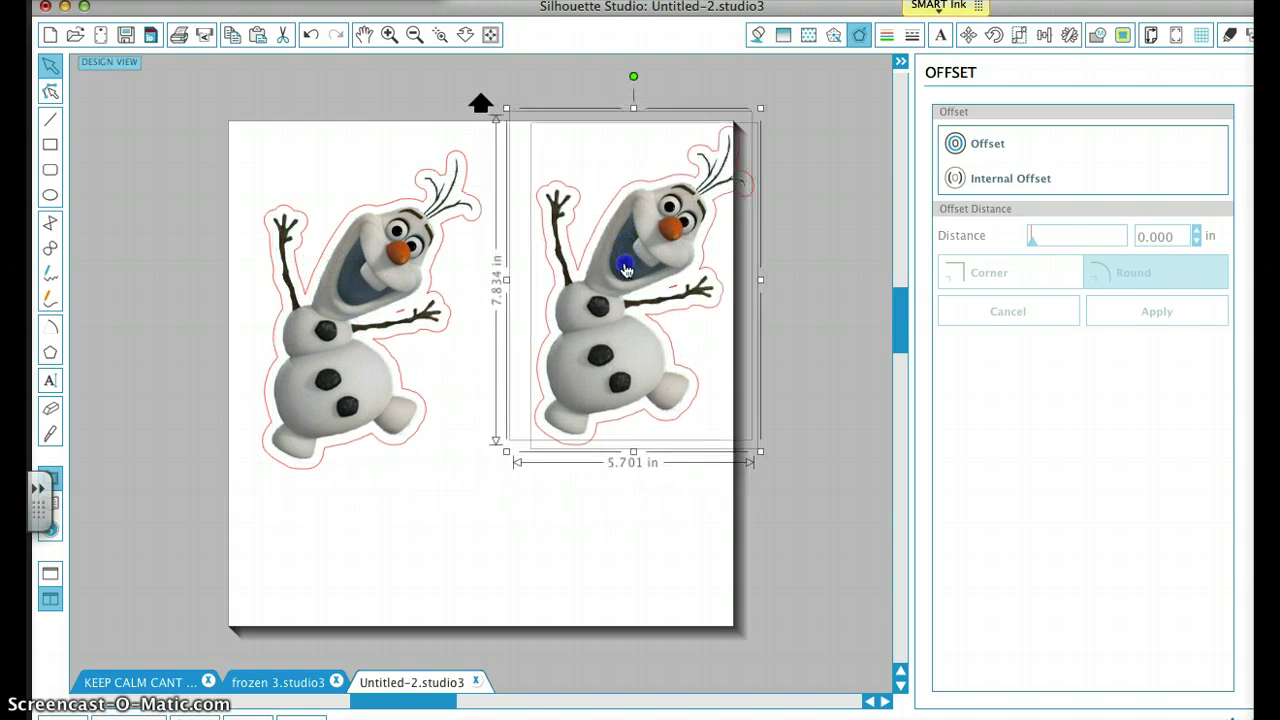
Move the copied Olaf image off the page's right edge and shift its outline next to the original Olaf
{"action": "left_click", "coordinate": [789, 394]}
{"action": "left_click_drag", "start_coordinate": [611, 366], "coordinate": [871, 381]}
{"action": "left_click_drag", "start_coordinate": [626, 426], "coordinate": [578, 428]}
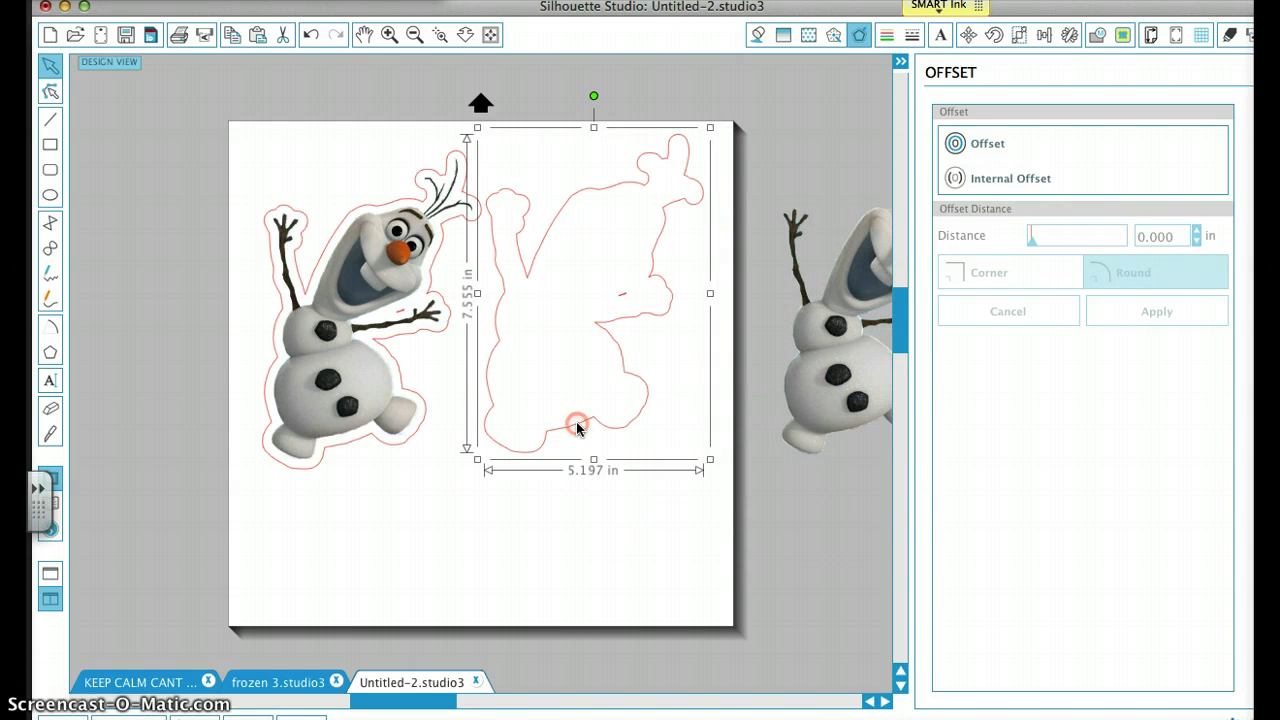
Try to flip the copied outline vertically and horizontally, undoing each flip
{"action": "right_click", "coordinate": [577, 427]}
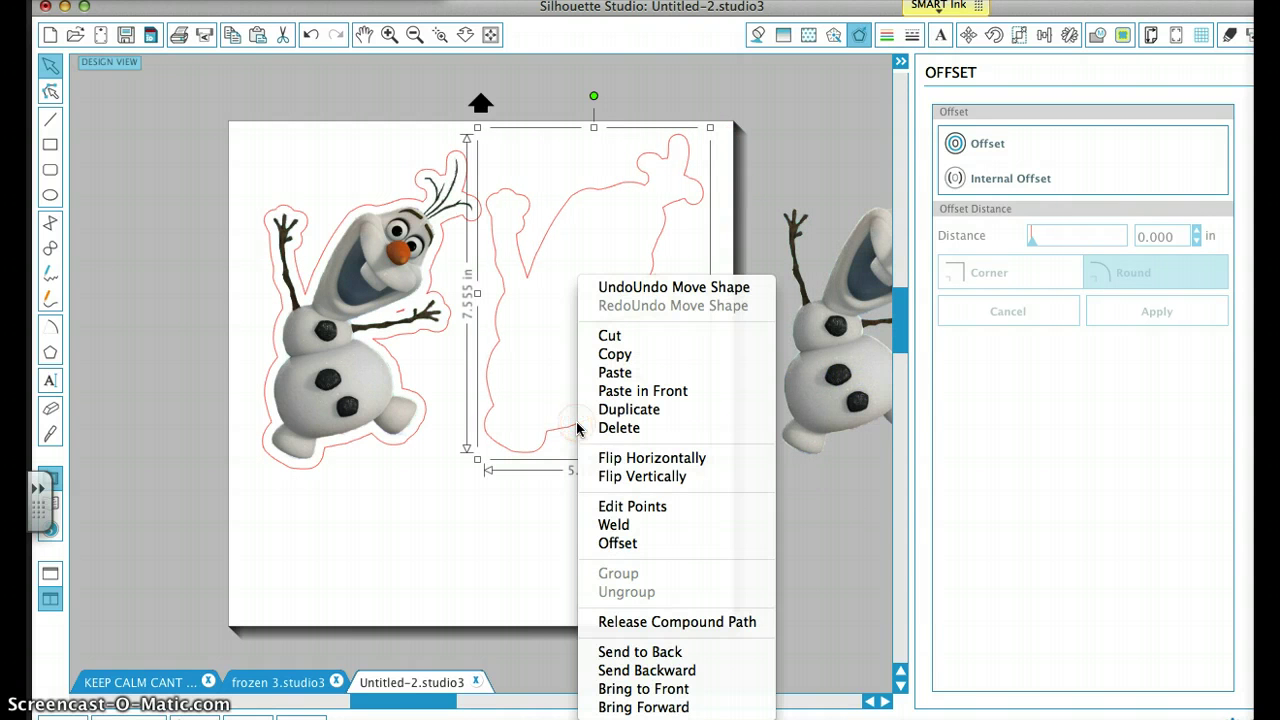
{"action": "left_click", "coordinate": [639, 477]}
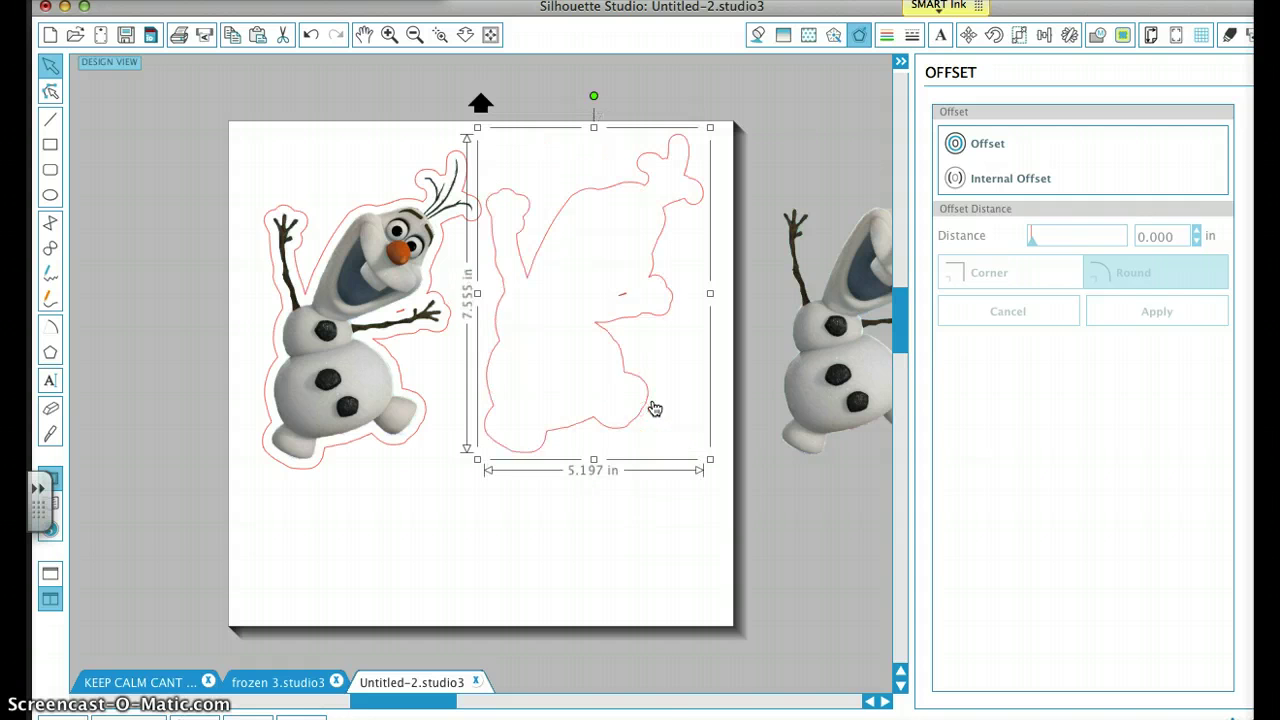
{"action": "key", "text": "super+z"}
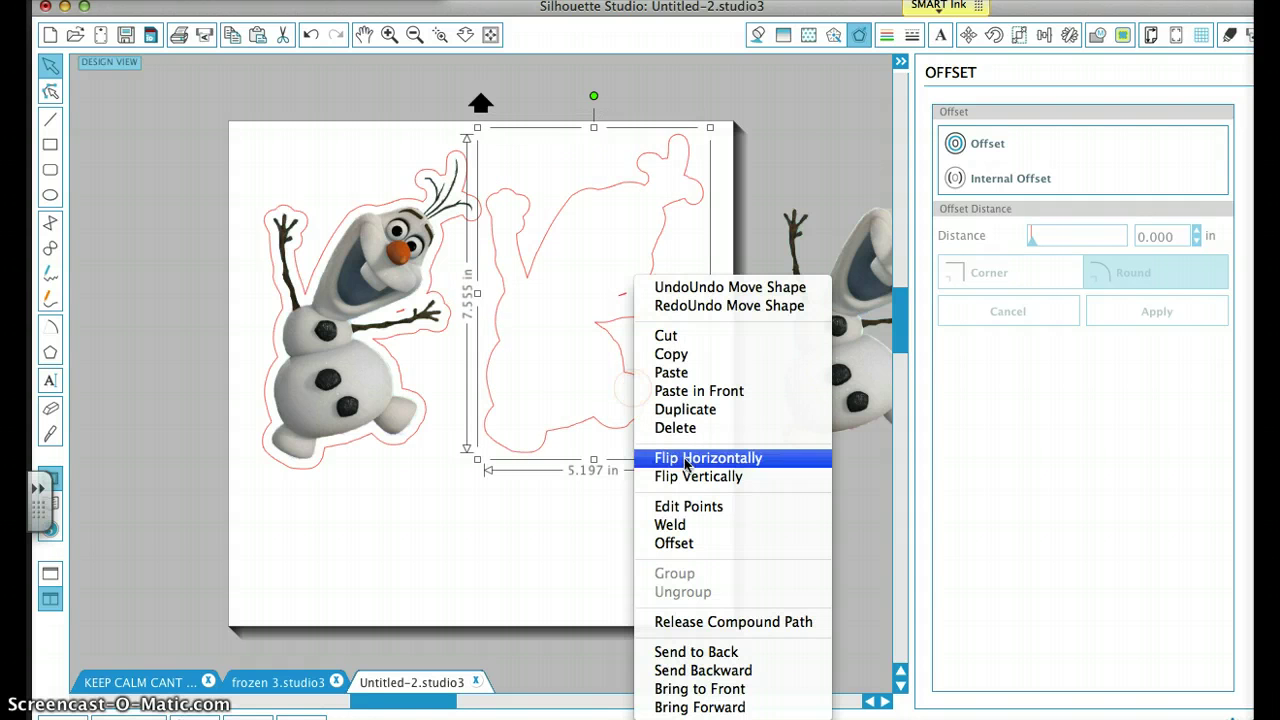
{"action": "left_click", "coordinate": [686, 459]}
{"action": "right_click", "coordinate": [676, 442]}
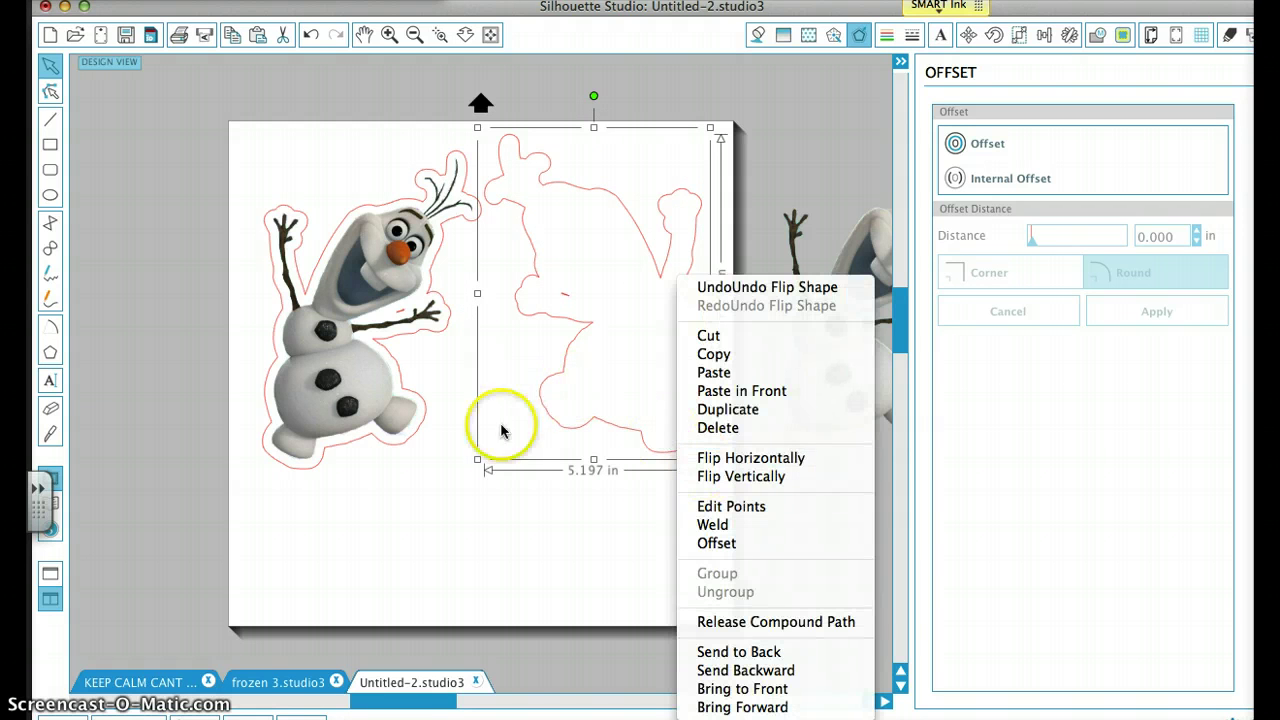
{"action": "left_click", "coordinate": [457, 514]}
{"action": "left_click", "coordinate": [456, 511]}
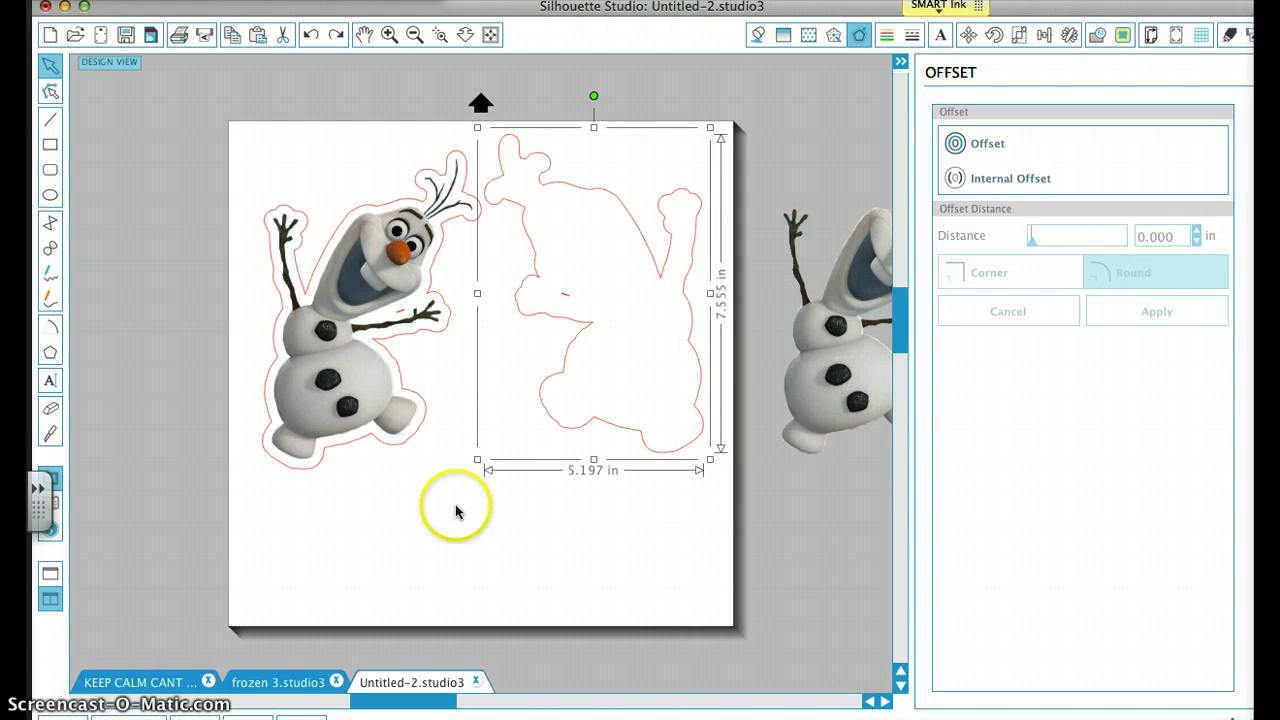
{"action": "key", "text": "super+z"}
Flip the copied outline vertically and turn it upright again
{"action": "right_click", "coordinate": [562, 418]}
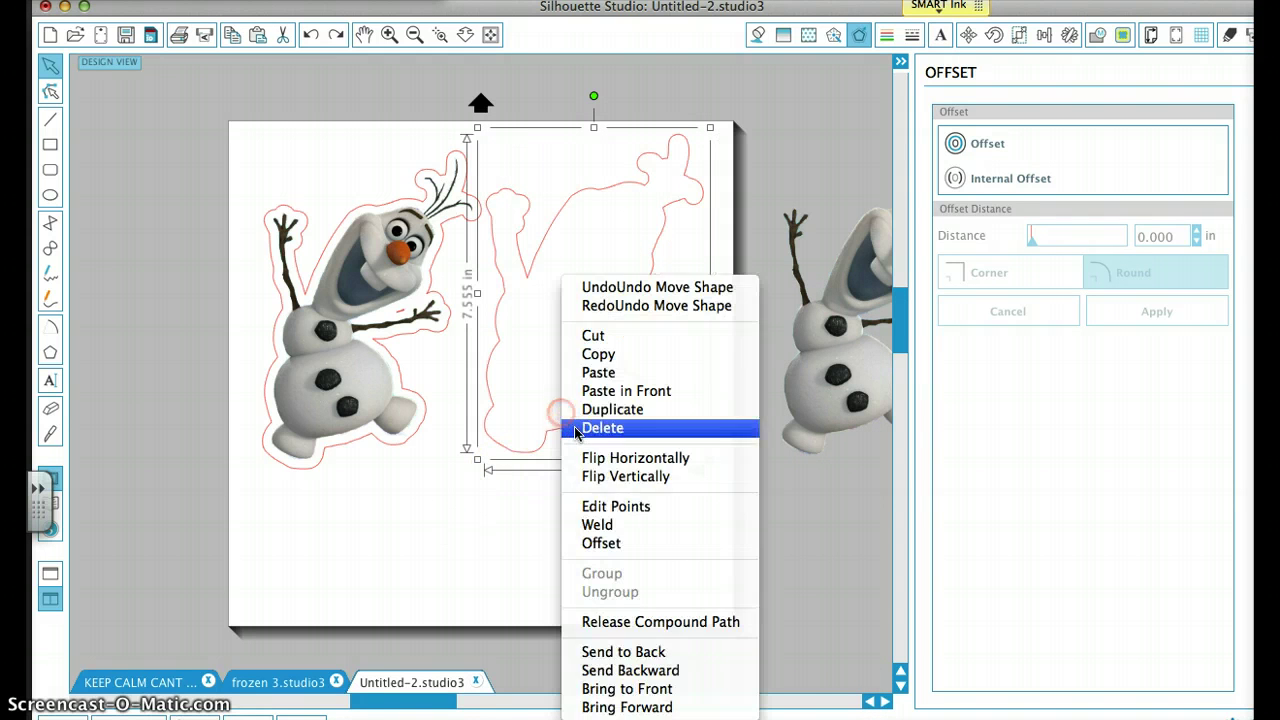
{"action": "left_click", "coordinate": [600, 477]}
{"action": "left_click", "coordinate": [608, 409]}
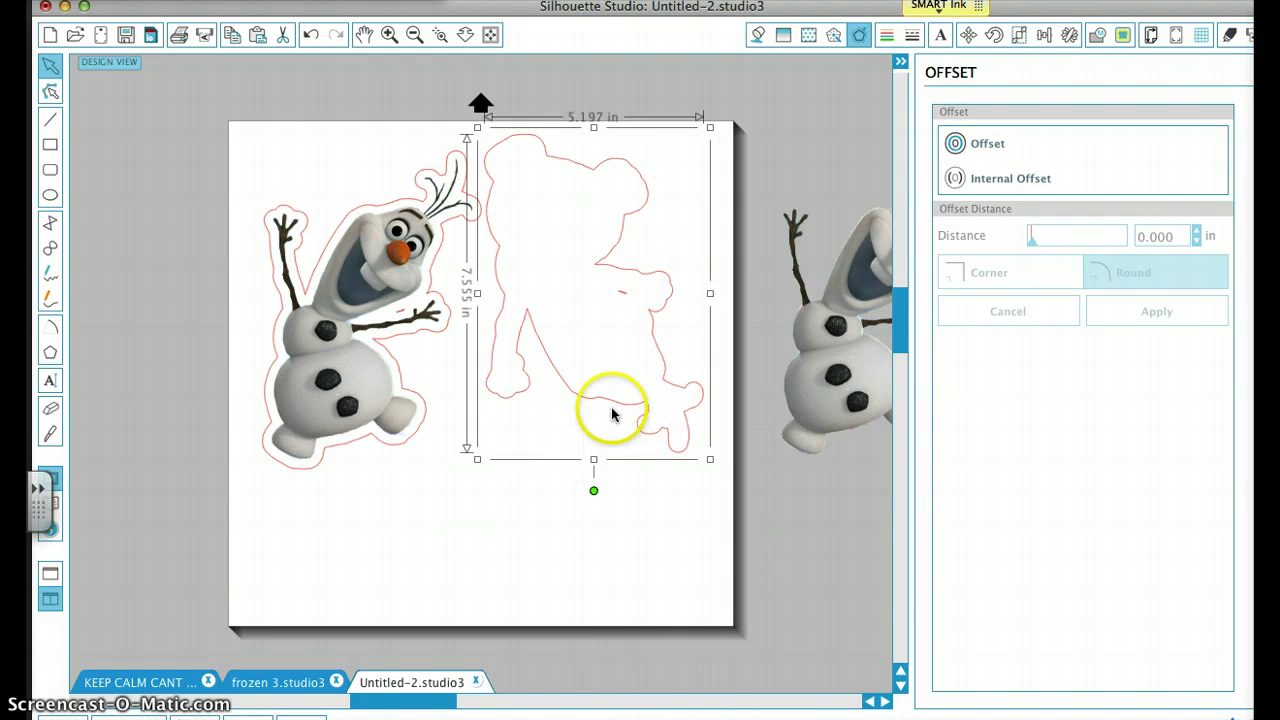
{"action": "right_click", "coordinate": [612, 411]}
{"action": "left_click", "coordinate": [642, 480]}
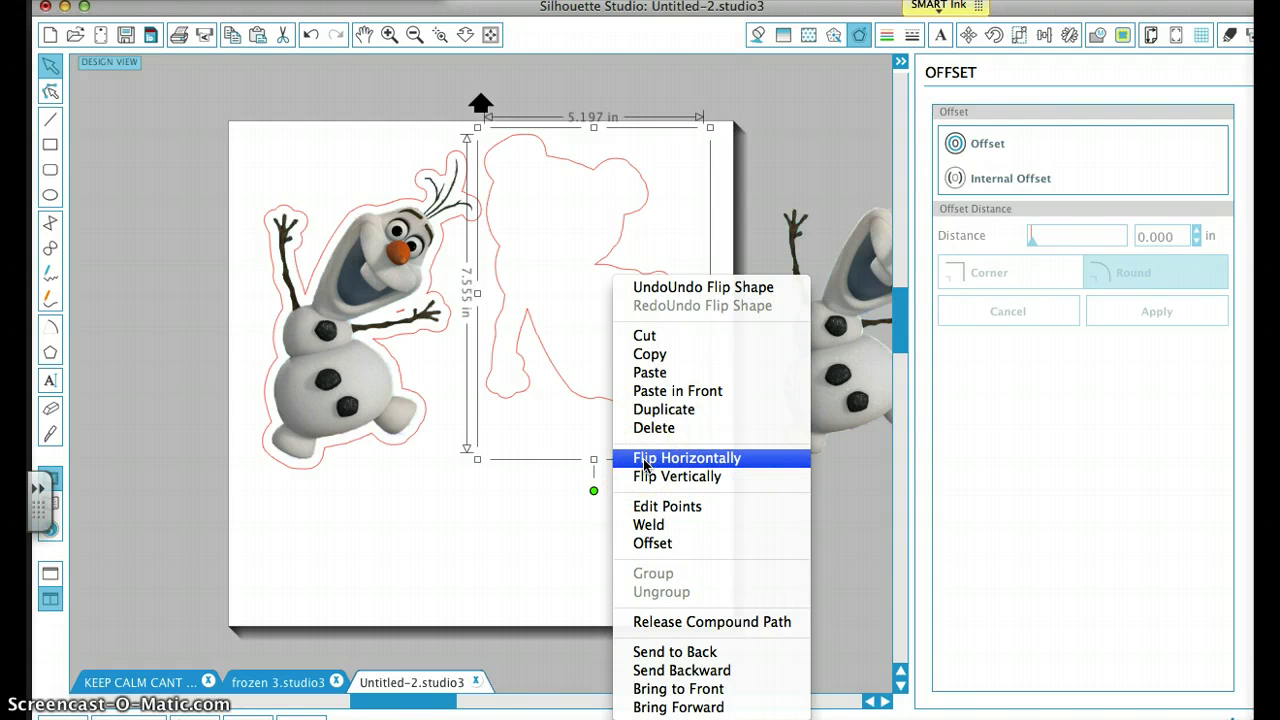
{"action": "left_click", "coordinate": [538, 547]}
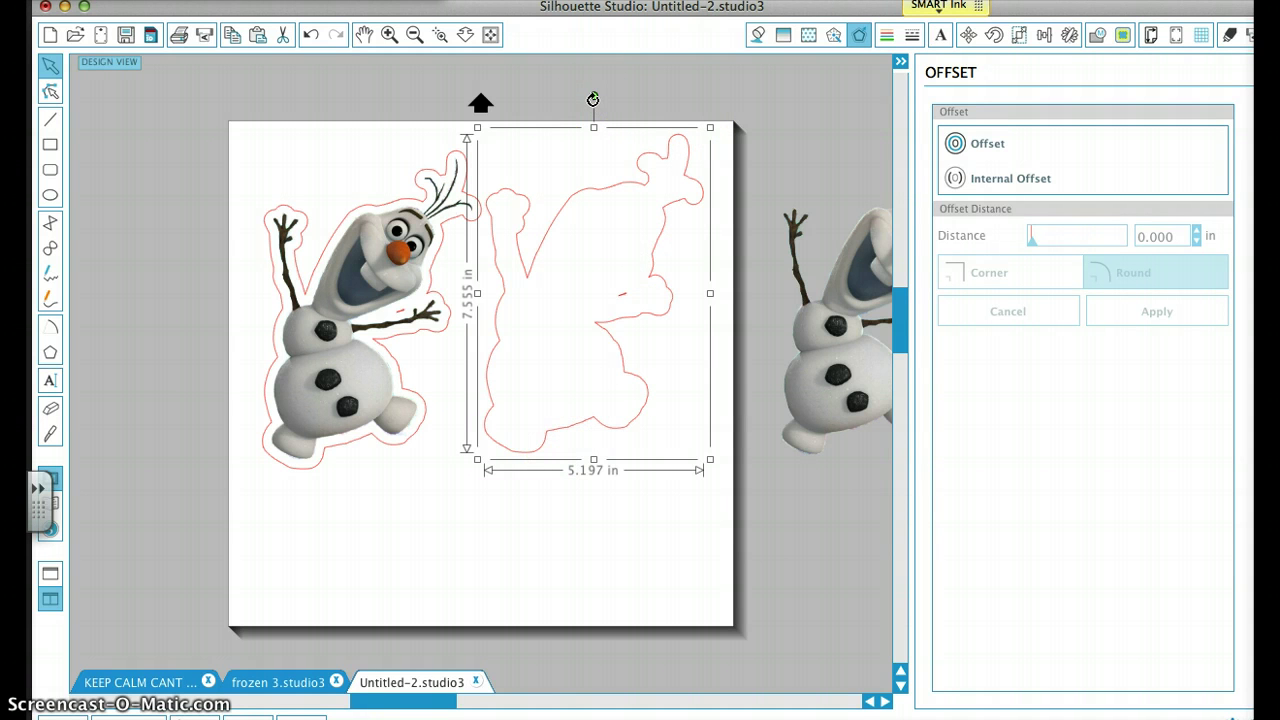
Position the copied outline beside the original one and flip it vertically
{"action": "right_click", "coordinate": [642, 312]}
{"action": "left_click", "coordinate": [480, 145]}
{"action": "key", "text": "Delete"}
{"action": "left_click", "coordinate": [354, 447]}
{"action": "left_click", "coordinate": [354, 447]}
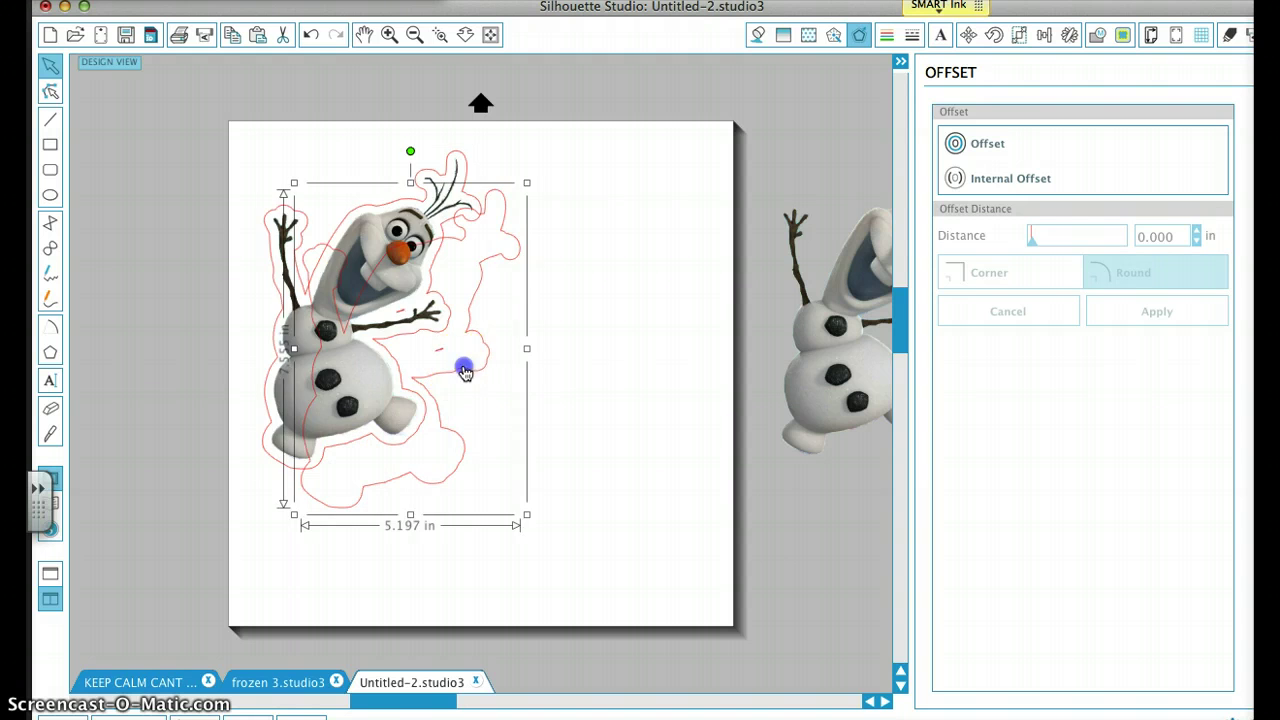
{"action": "left_click_drag", "start_coordinate": [463, 366], "coordinate": [623, 371]}
{"action": "right_click", "coordinate": [621, 369]}
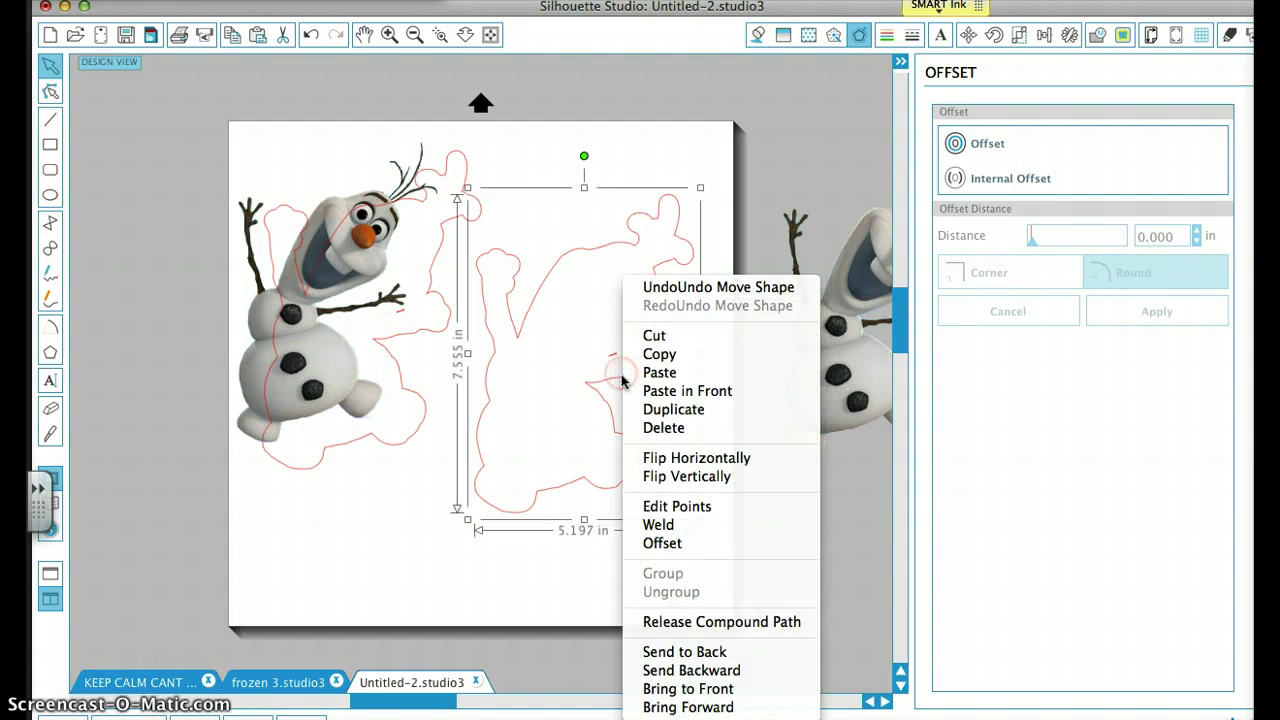
{"action": "left_click", "coordinate": [686, 476]}
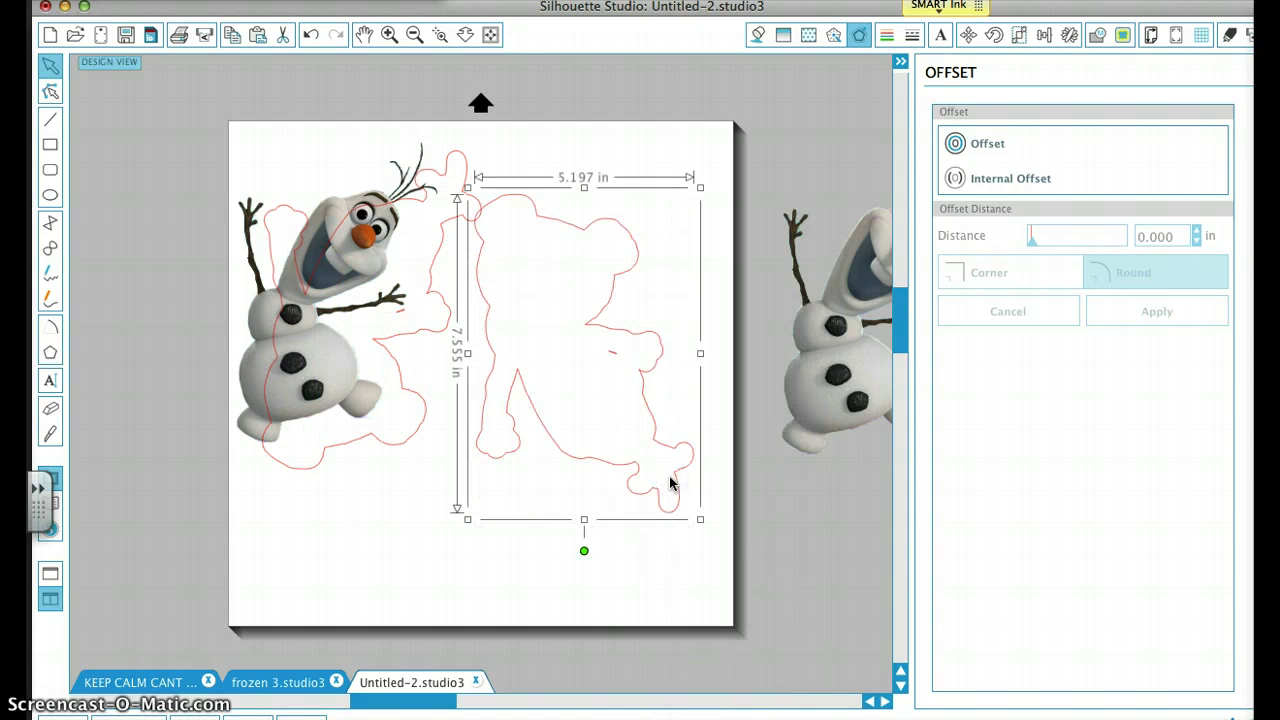
Flip the copied Olaf image vertically and move it off the page's right edge
{"action": "left_click", "coordinate": [341, 260]}
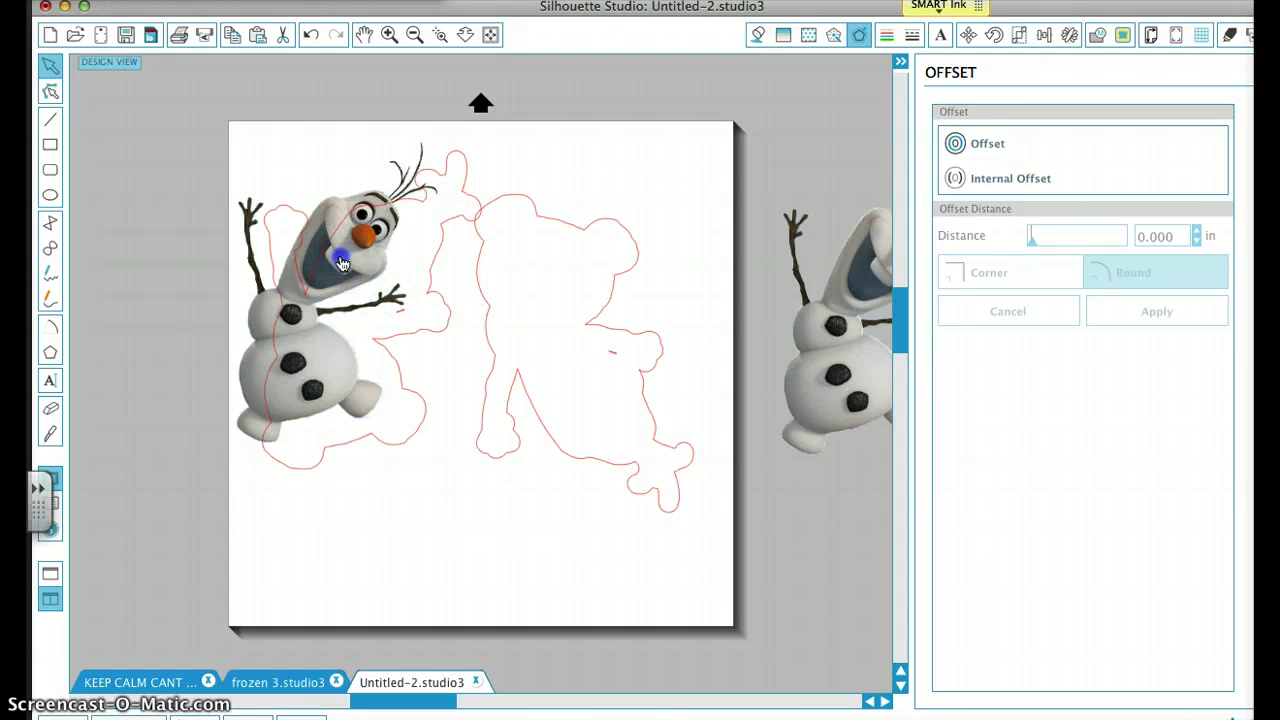
{"action": "left_click_drag", "start_coordinate": [857, 329], "coordinate": [634, 352]}
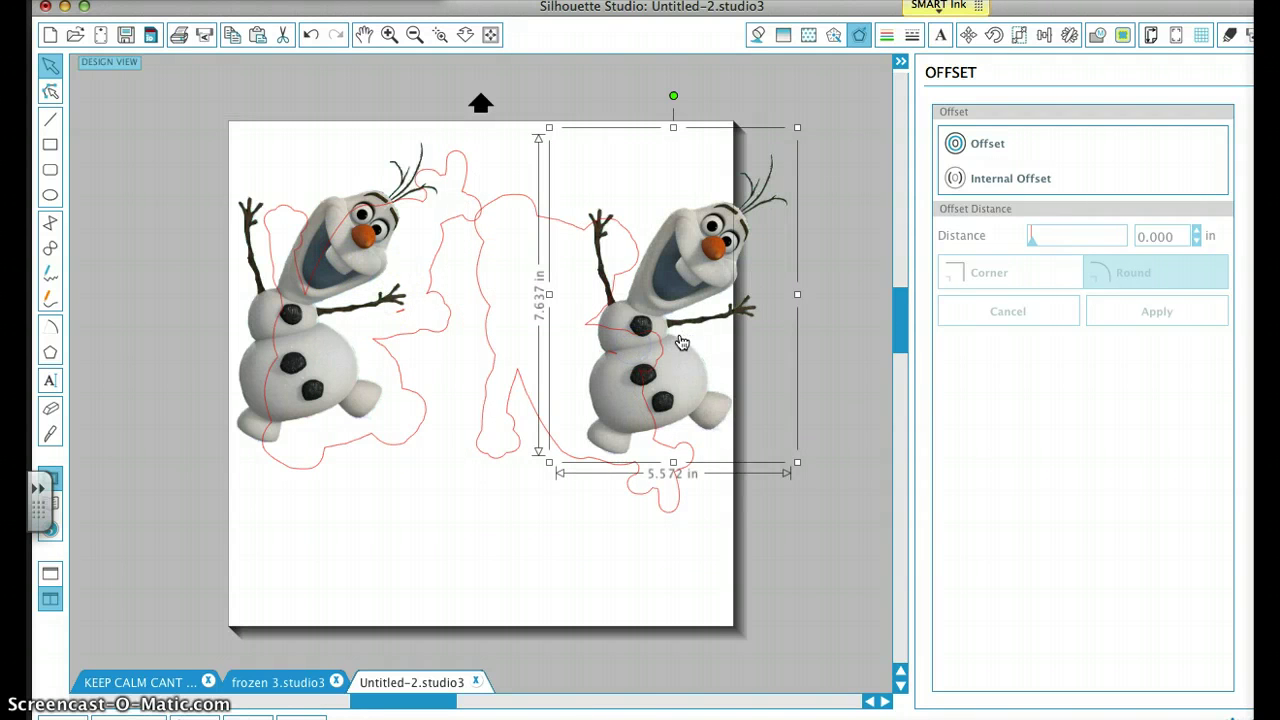
{"action": "right_click", "coordinate": [680, 343]}
{"action": "left_click", "coordinate": [745, 506]}
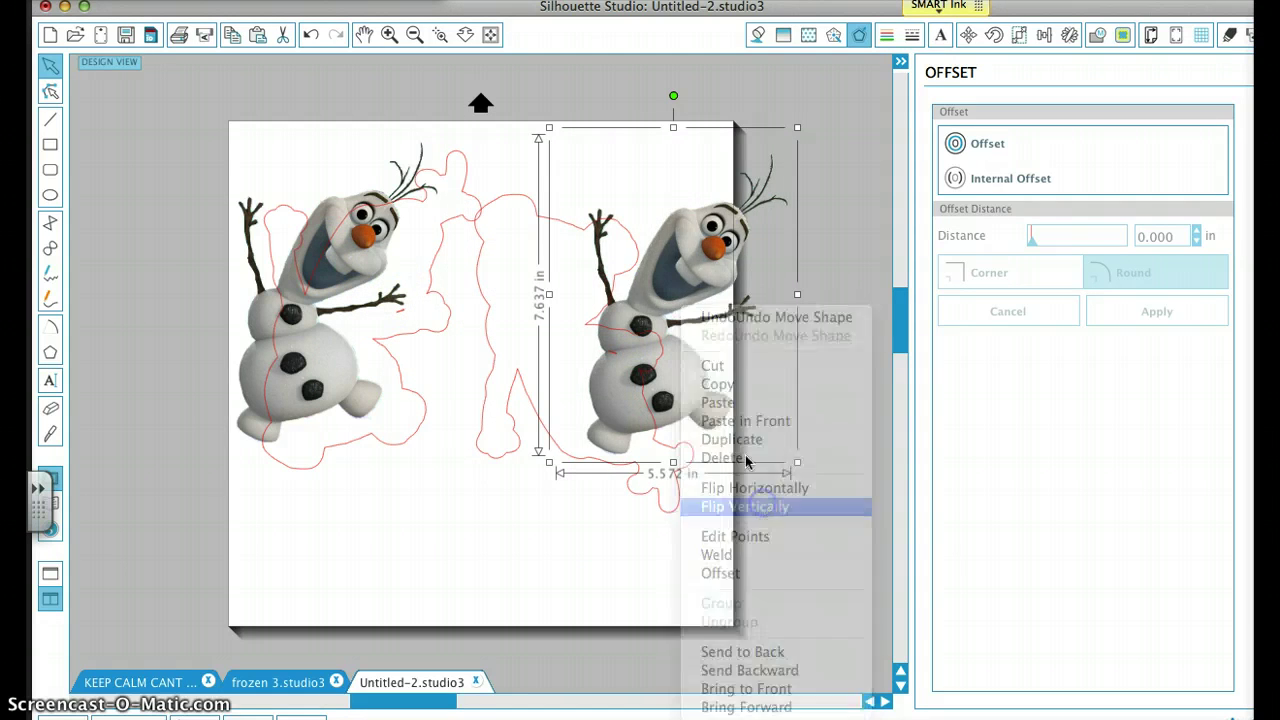
{"action": "left_click", "coordinate": [657, 228]}
{"action": "left_click_drag", "start_coordinate": [673, 218], "coordinate": [849, 300]}
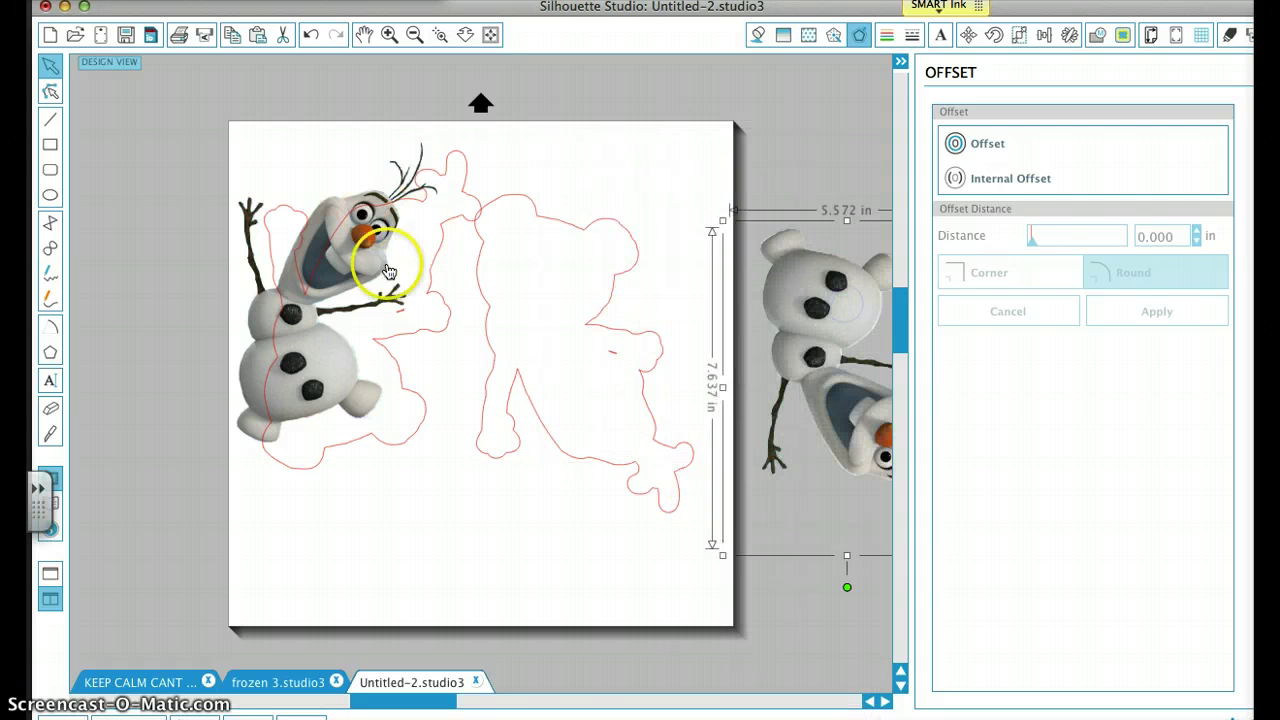
Move the upright Olaf image off the page and place the flipped outline below the upright one with their feet overlapping
{"action": "left_click", "coordinate": [315, 172]}
{"action": "left_click_drag", "start_coordinate": [315, 172], "coordinate": [110, 115]}
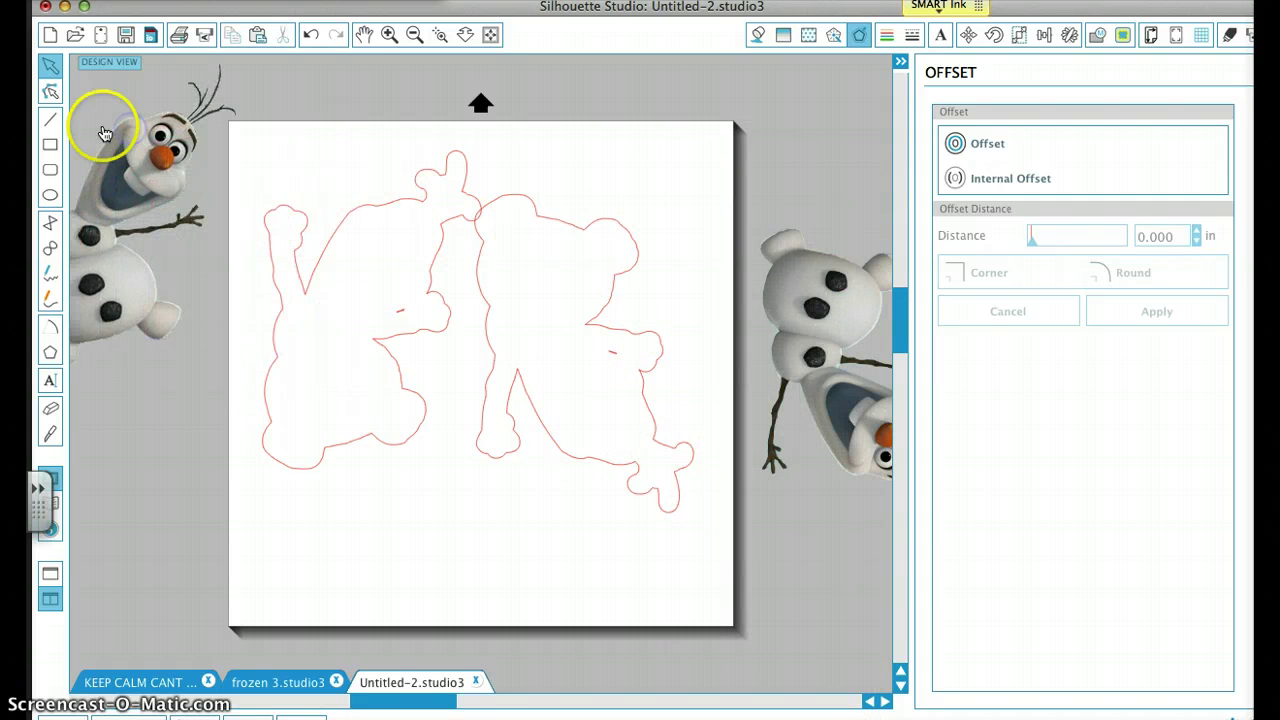
{"action": "left_click", "coordinate": [605, 328]}
{"action": "left_click_drag", "start_coordinate": [605, 328], "coordinate": [391, 581]}
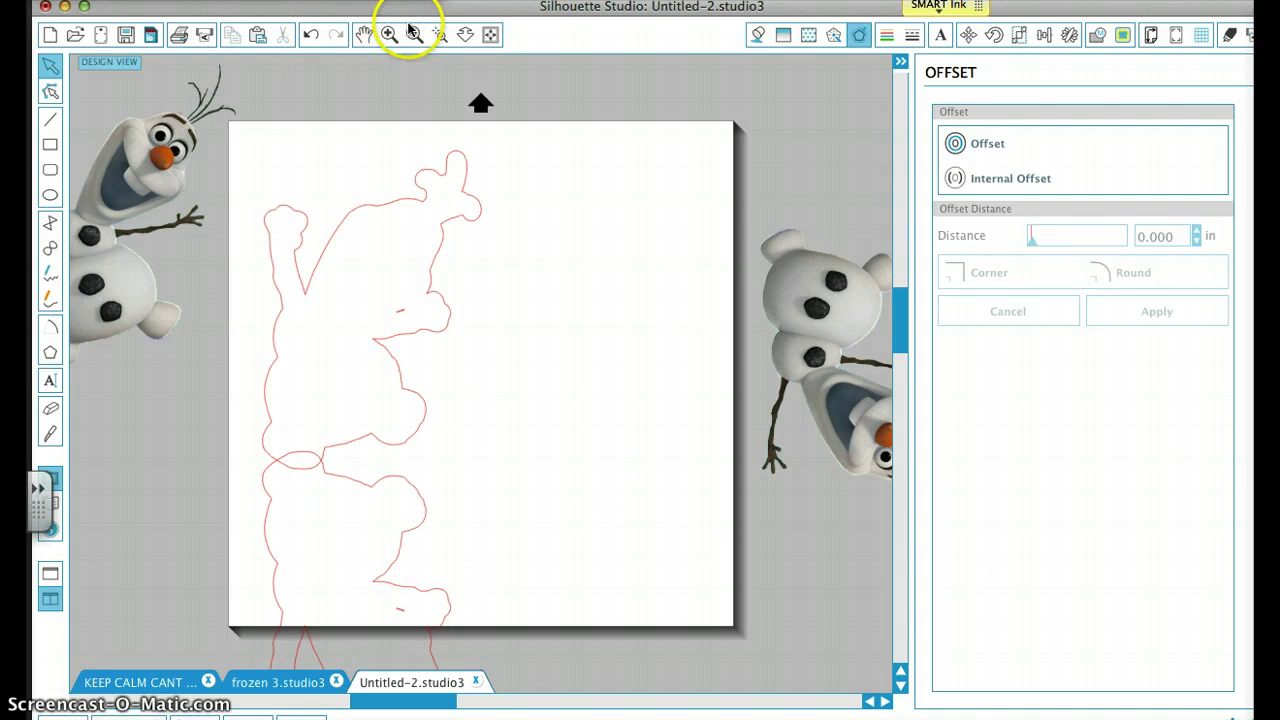
Select both overlapping outlines and move them together up towards the middle of the page
{"action": "left_click", "coordinate": [414, 35]}
{"action": "left_click_drag", "start_coordinate": [337, 286], "coordinate": [551, 560]}
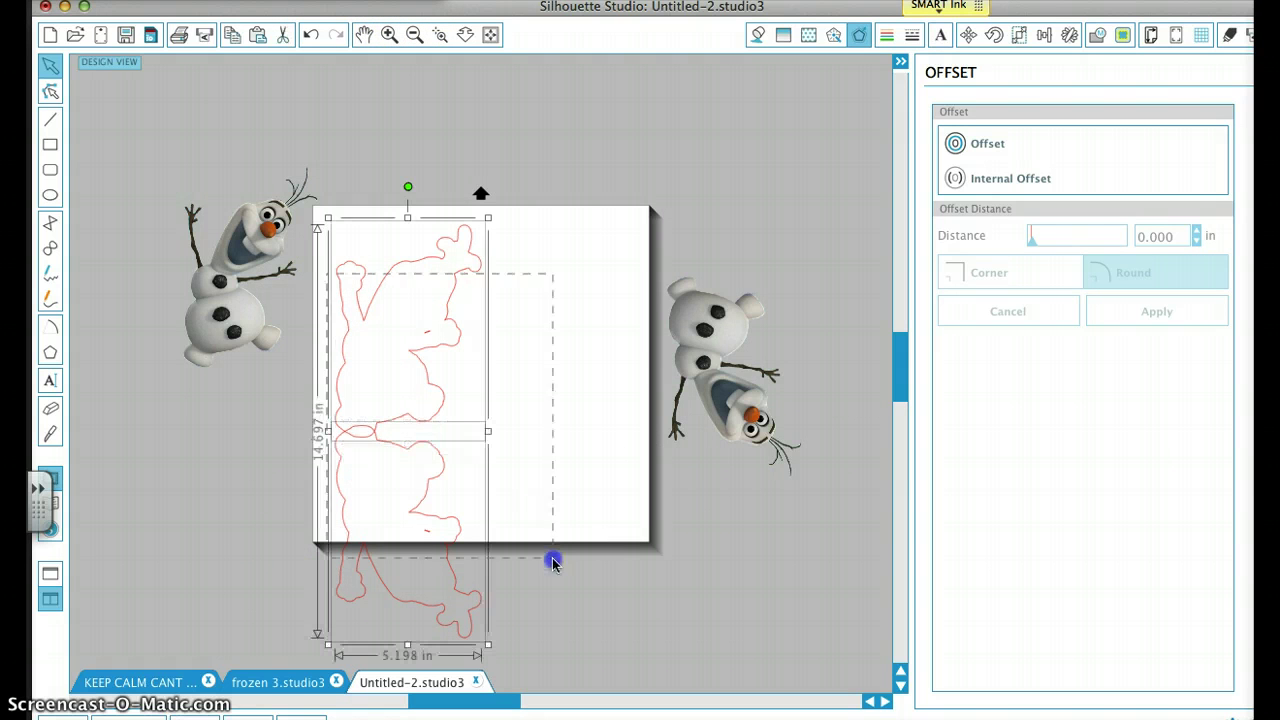
{"action": "left_click", "coordinate": [415, 432]}
{"action": "left_click_drag", "start_coordinate": [415, 432], "coordinate": [475, 343]}
{"action": "left_click", "coordinate": [613, 410]}
{"action": "left_click", "coordinate": [482, 423]}
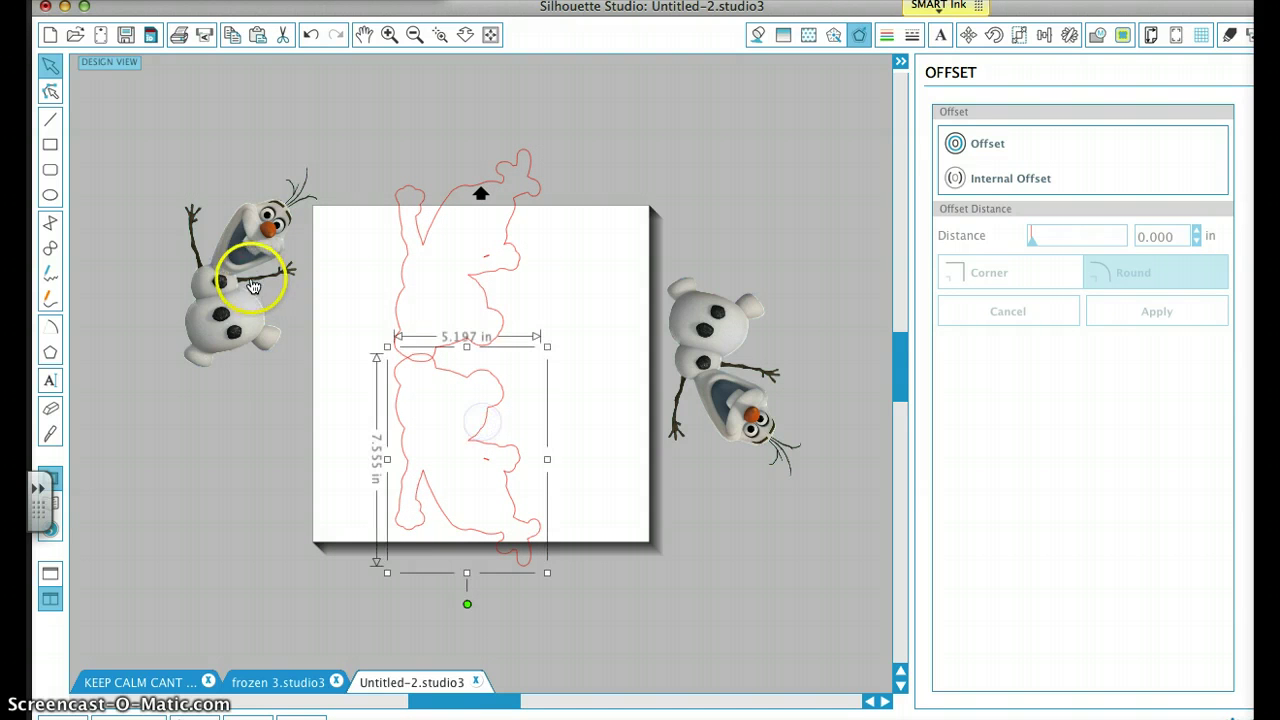
Try both Olaf images inside their matching outlines and move them back out beside the page's left edge
{"action": "left_click_drag", "start_coordinate": [253, 272], "coordinate": [468, 276]}
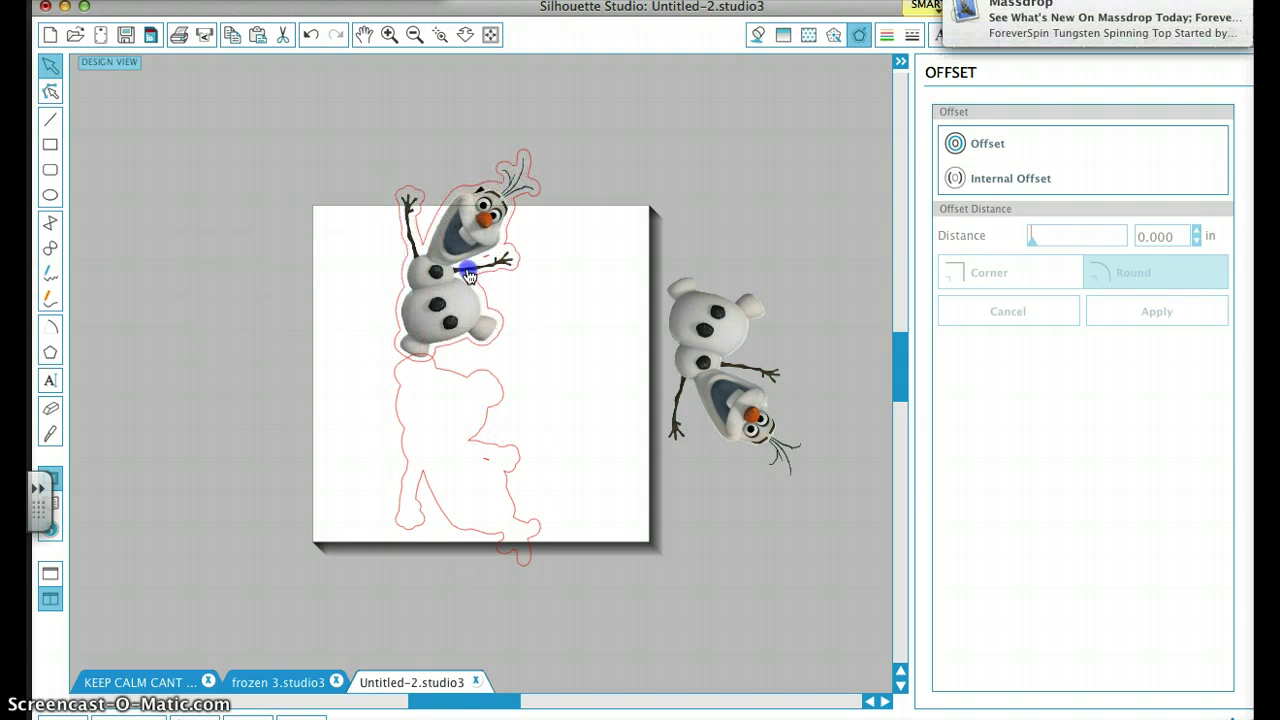
{"action": "left_click_drag", "start_coordinate": [680, 380], "coordinate": [442, 482]}
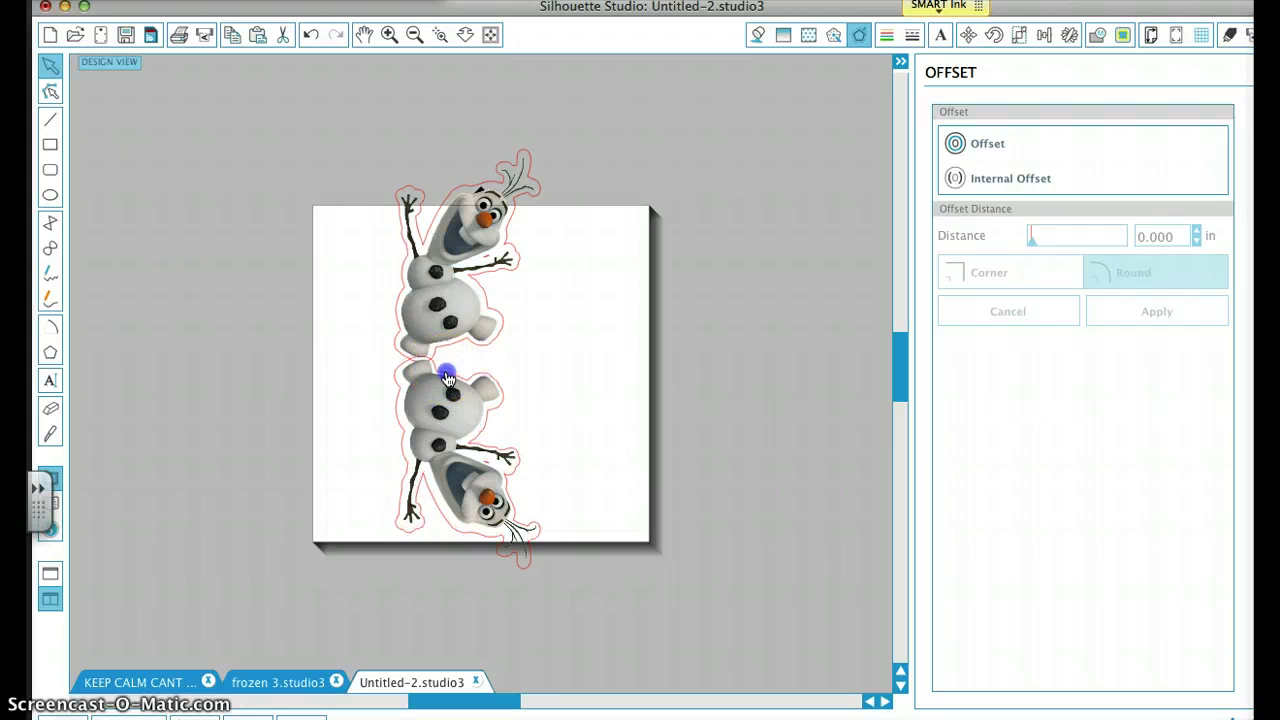
{"action": "left_click_drag", "start_coordinate": [447, 379], "coordinate": [257, 370]}
{"action": "left_click_drag", "start_coordinate": [429, 286], "coordinate": [297, 205]}
{"action": "left_click", "coordinate": [389, 232]}
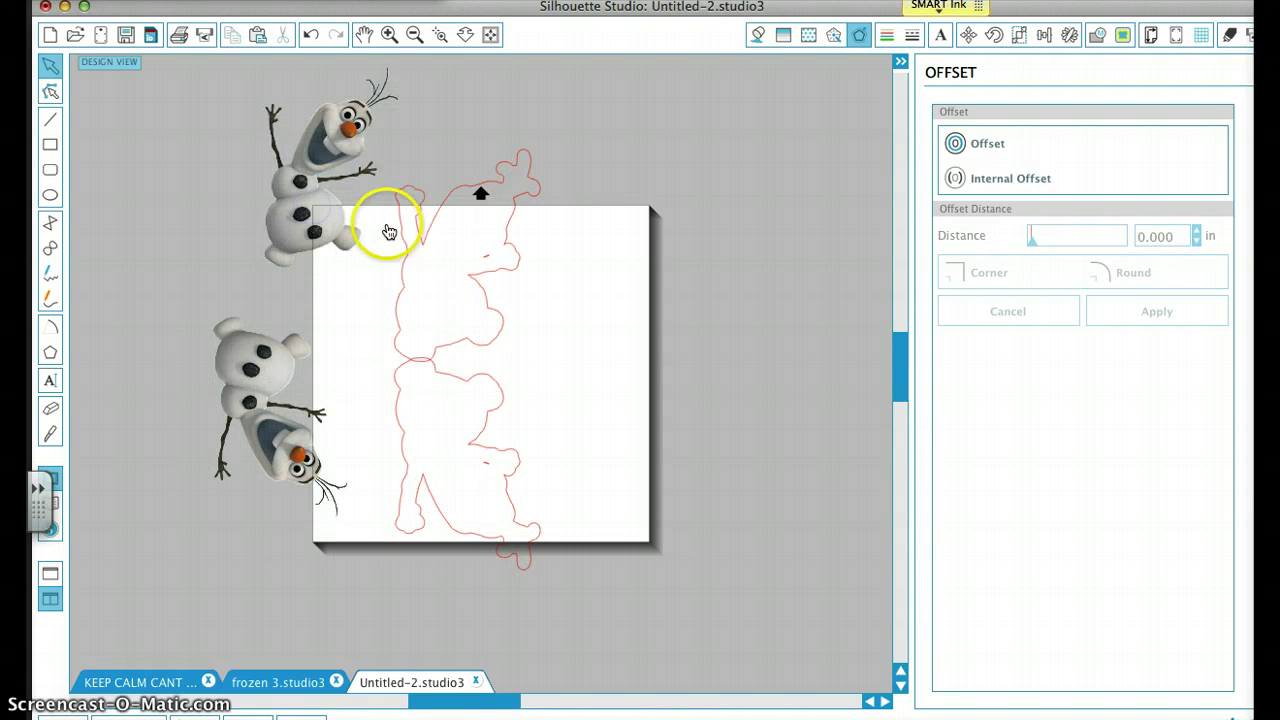
{"action": "left_click_drag", "start_coordinate": [374, 237], "coordinate": [270, 233]}
Select the upright and flipped Olaf outlines and weld them into one shape
{"action": "left_click", "coordinate": [391, 180]}
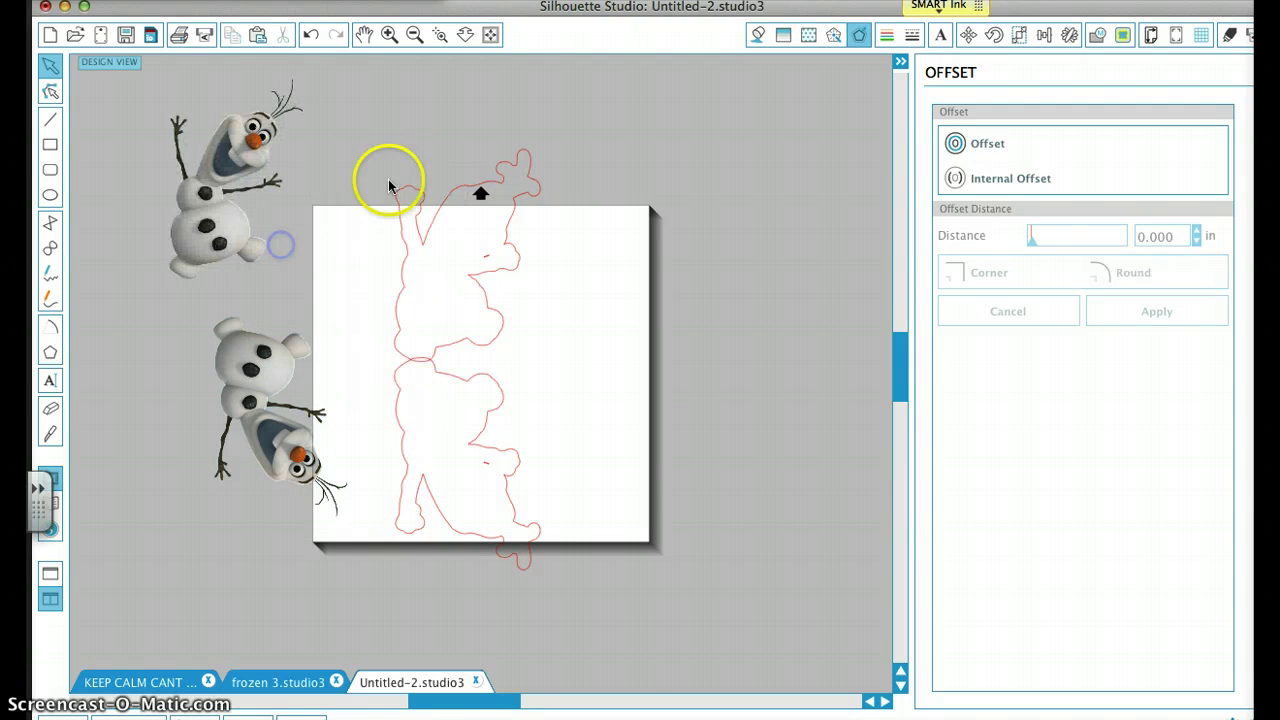
{"action": "left_click", "coordinate": [427, 261]}
{"action": "right_click", "coordinate": [457, 371]}
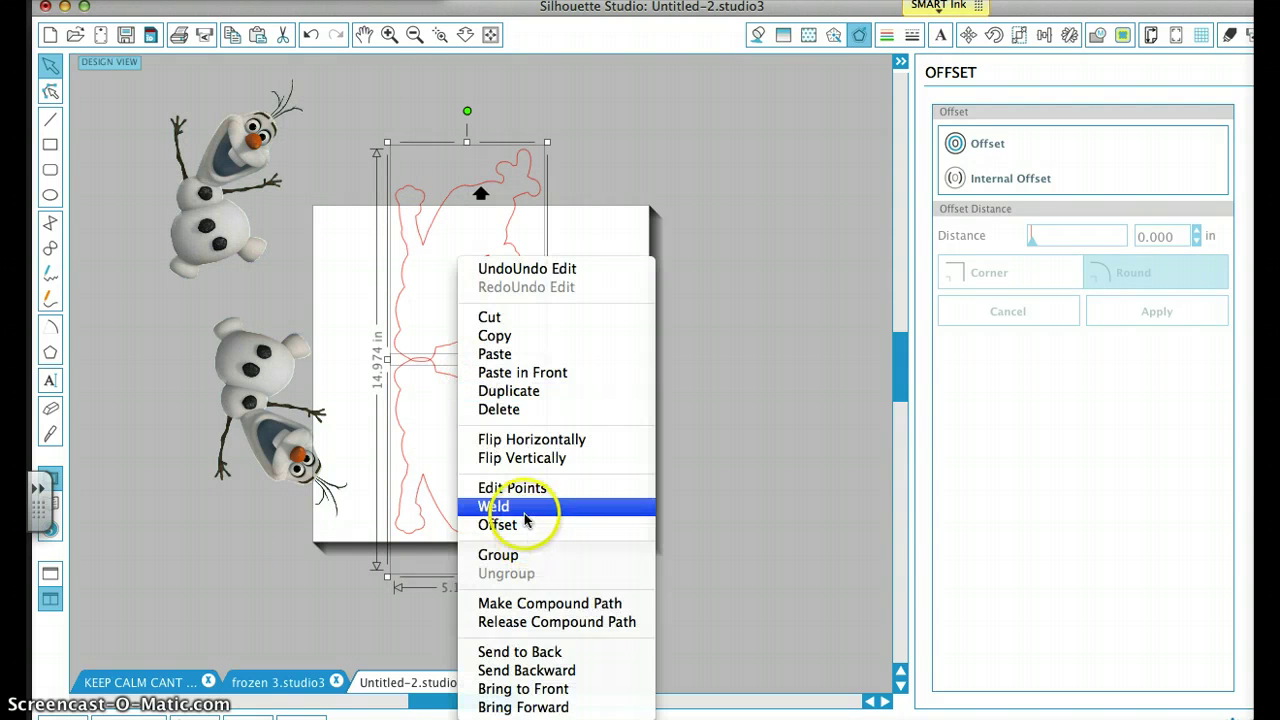
{"action": "left_click", "coordinate": [522, 508]}
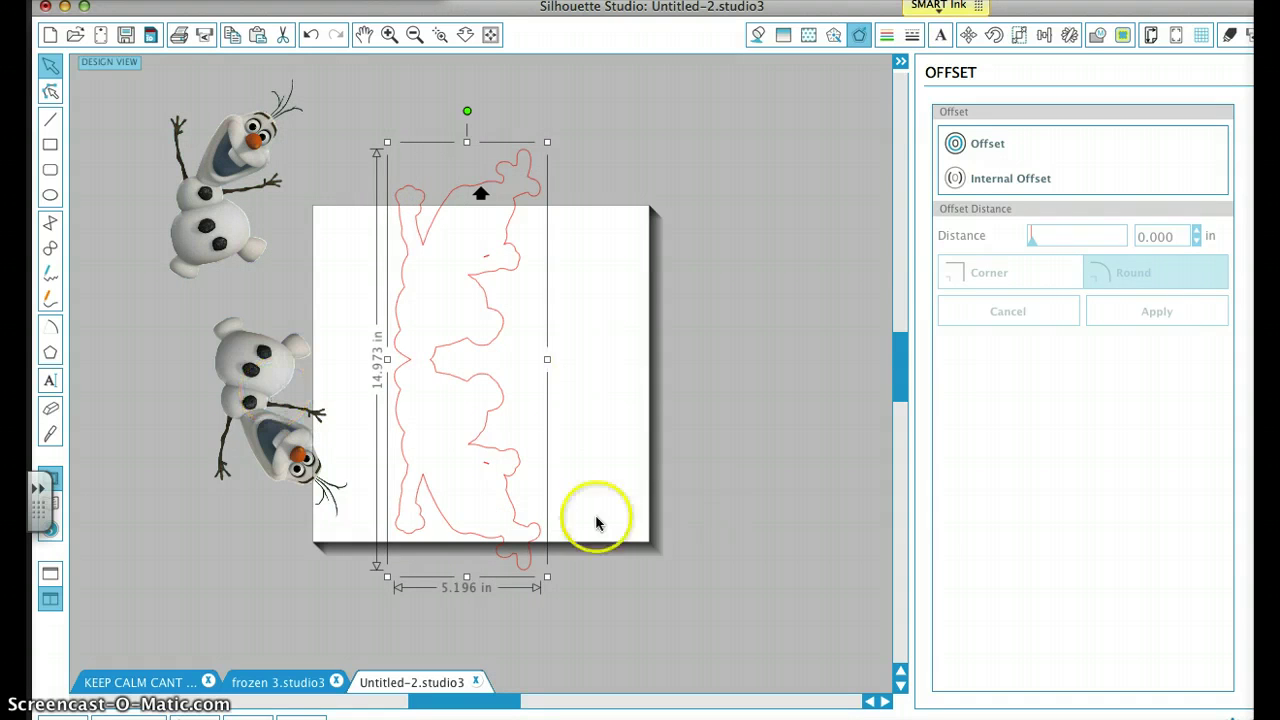
Place the flipped and upright Olaf images inside the matching halves of the welded outline
{"action": "left_click", "coordinate": [600, 398]}
{"action": "left_click_drag", "start_coordinate": [329, 410], "coordinate": [462, 456]}
{"action": "left_click_drag", "start_coordinate": [220, 150], "coordinate": [449, 224]}
{"action": "left_click", "coordinate": [370, 145]}
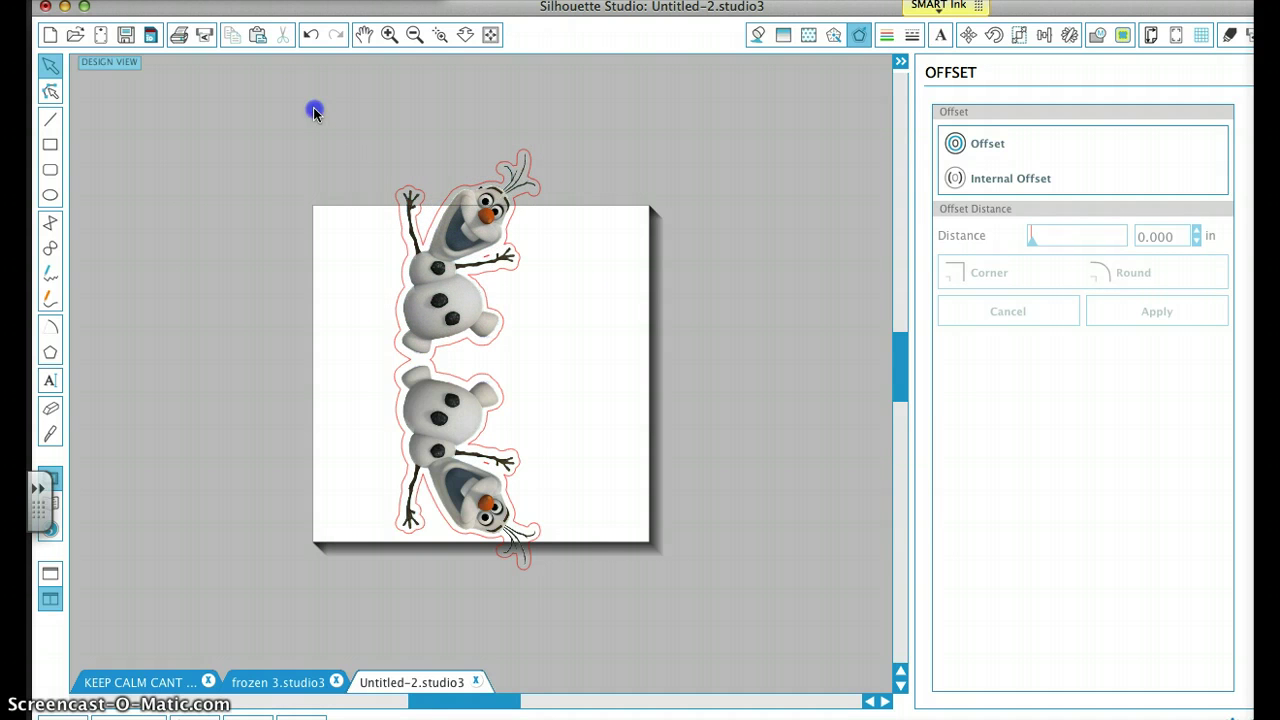
Scale both Olaf images and the welded outline down together to fit the page and place them near its left edge
{"action": "left_click_drag", "start_coordinate": [314, 112], "coordinate": [689, 523]}
{"action": "left_click_drag", "start_coordinate": [535, 588], "coordinate": [538, 563]}
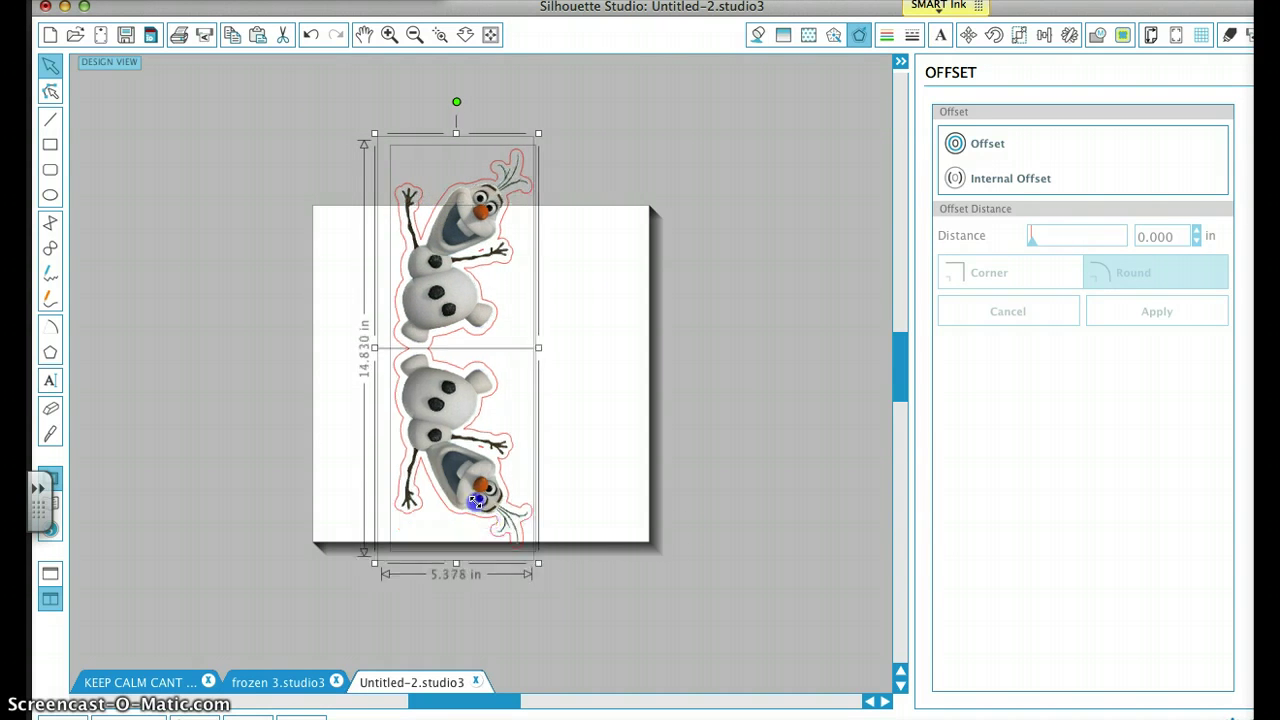
{"action": "left_click_drag", "start_coordinate": [477, 500], "coordinate": [437, 454]}
{"action": "left_click_drag", "start_coordinate": [414, 357], "coordinate": [366, 414]}
{"action": "left_click", "coordinate": [494, 368]}
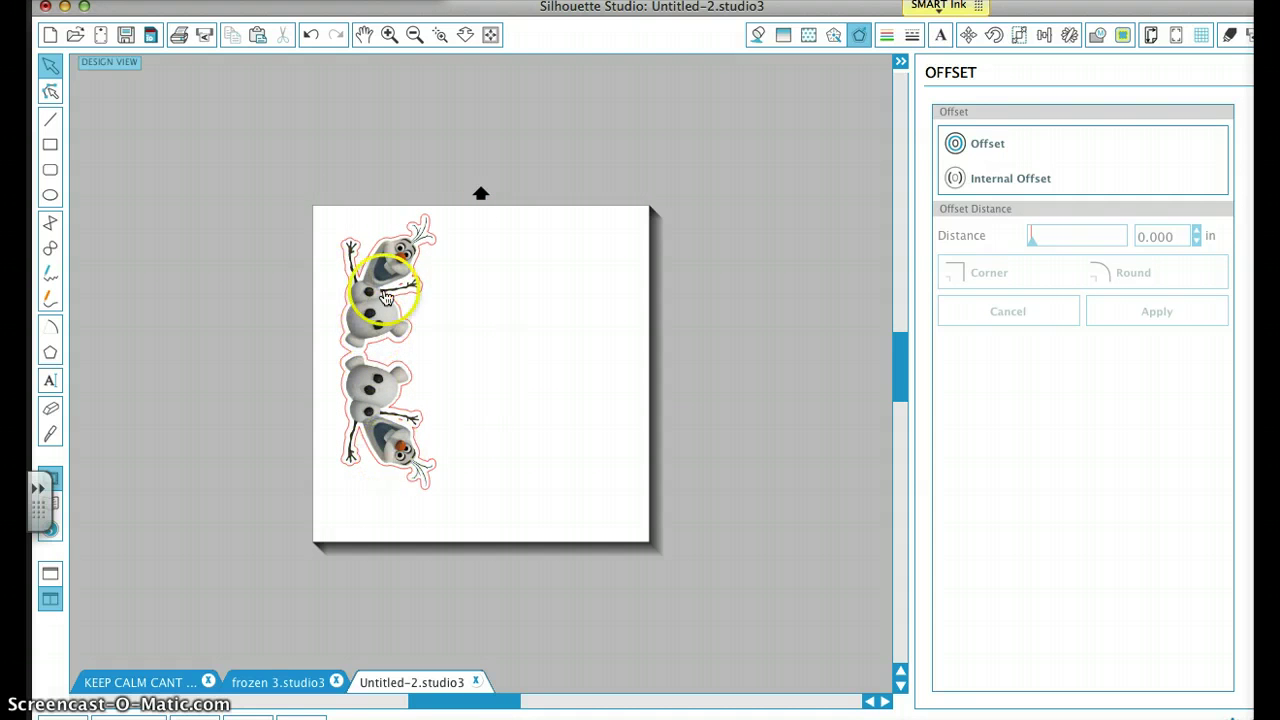
Move the Olaf images with their welded outline off the page, beside its left edge
{"action": "left_click_drag", "start_coordinate": [400, 314], "coordinate": [236, 286]}
{"action": "left_click", "coordinate": [485, 307]}
{"action": "mouse_move", "coordinate": [503, 697]}
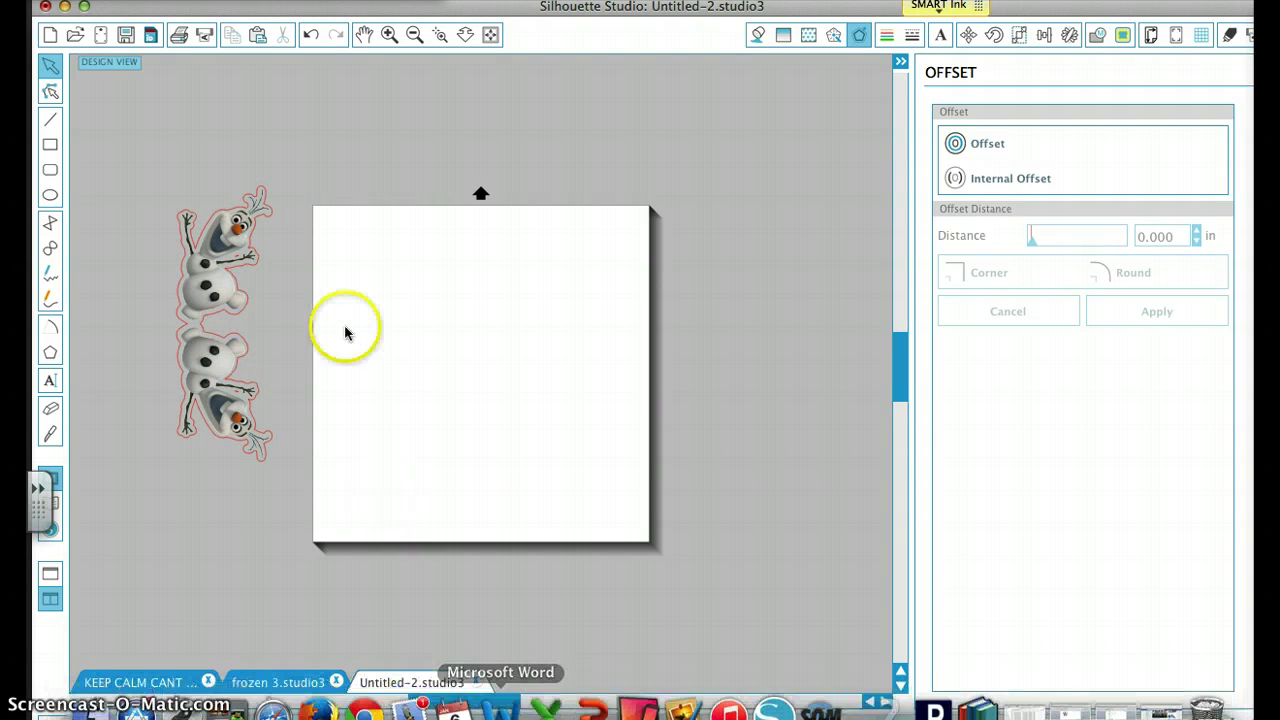
{"action": "key", "text": "XF86MonBrightnessDown"}
Open the design library
{"action": "left_click", "coordinate": [232, 0]}
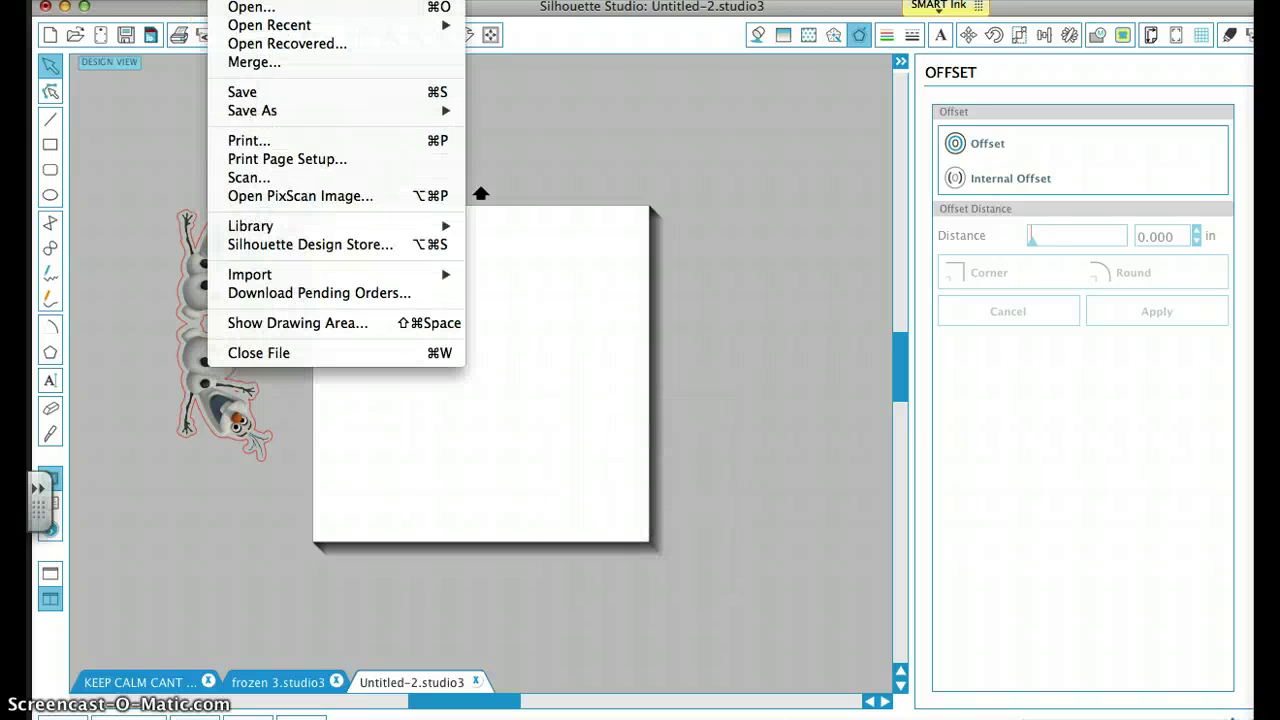
{"action": "mouse_move", "coordinate": [307, 228]}
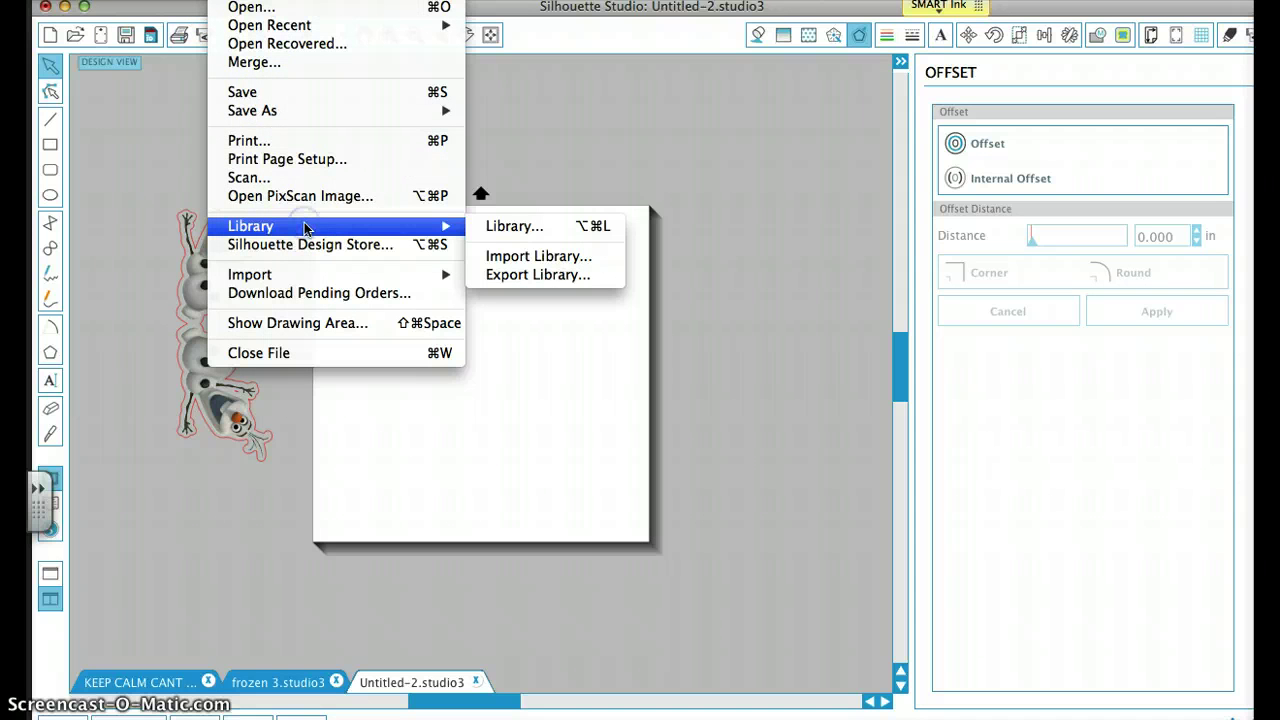
{"action": "left_click", "coordinate": [548, 229]}
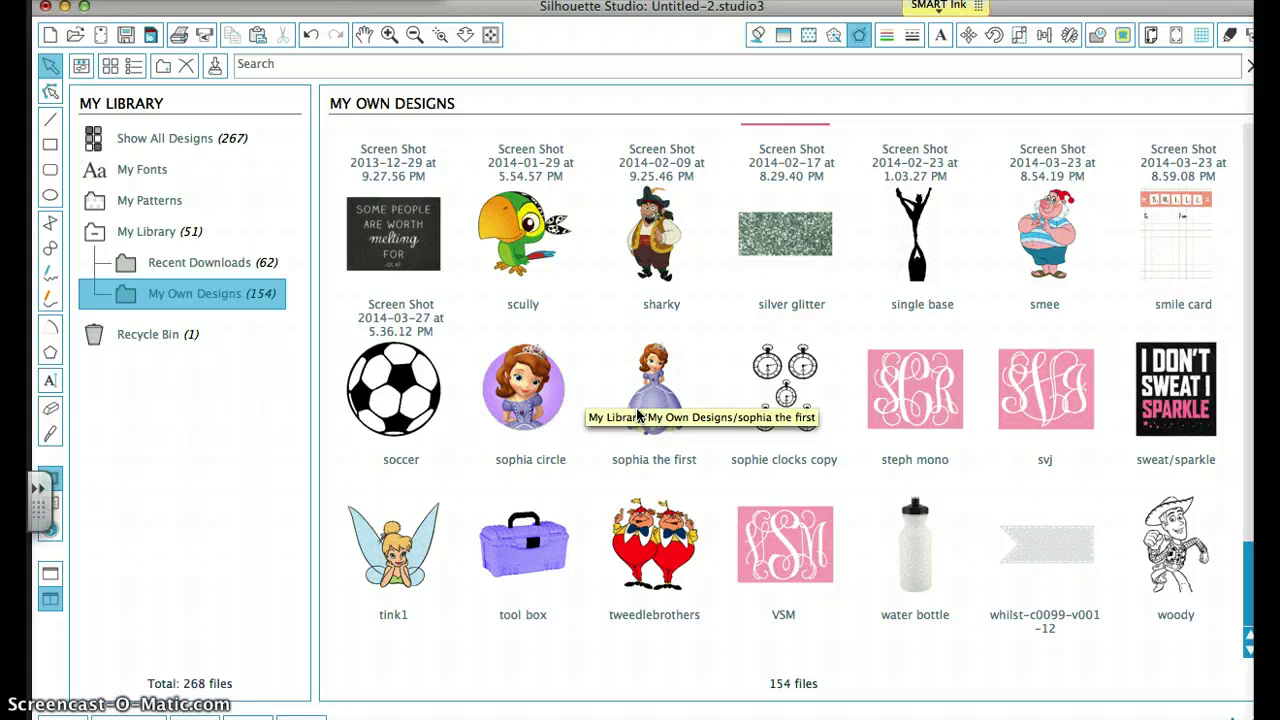
Insert the "sophia circle" design from My Own Designs onto the page
{"action": "double_click", "coordinate": [521, 390]}
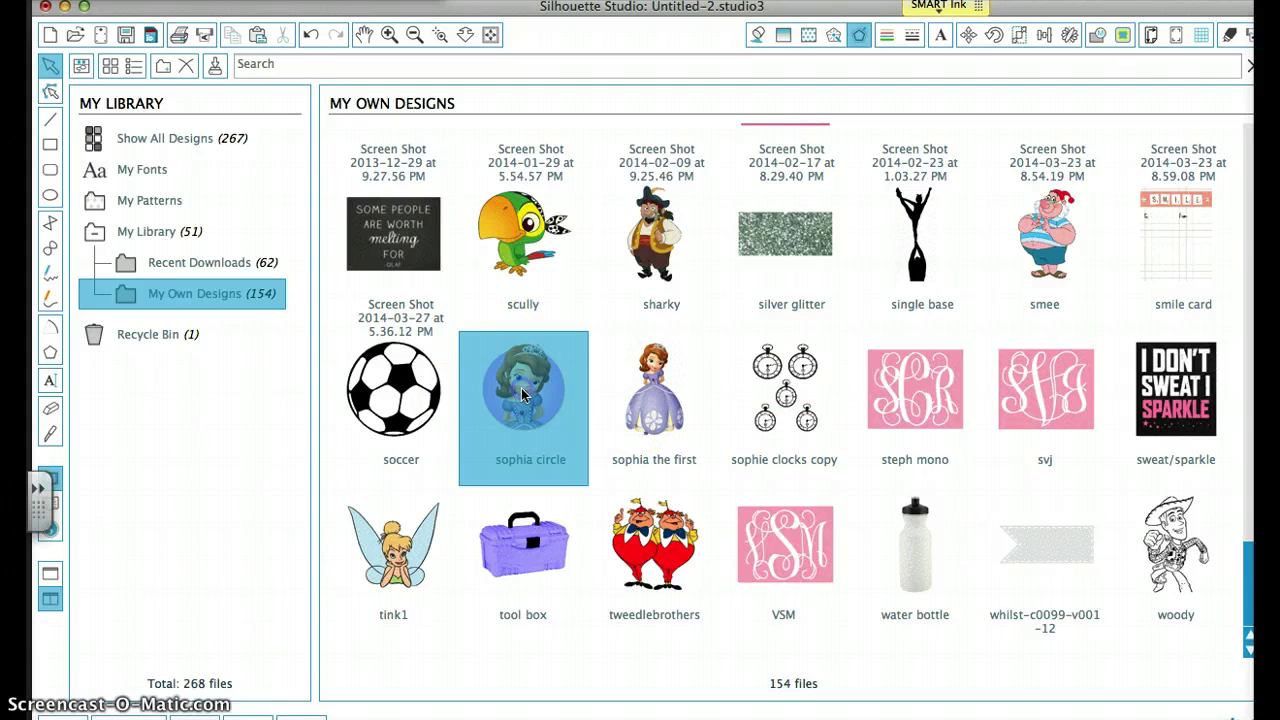
{"action": "left_click_drag", "start_coordinate": [660, 374], "coordinate": [829, 541]}
{"action": "left_click", "coordinate": [979, 241]}
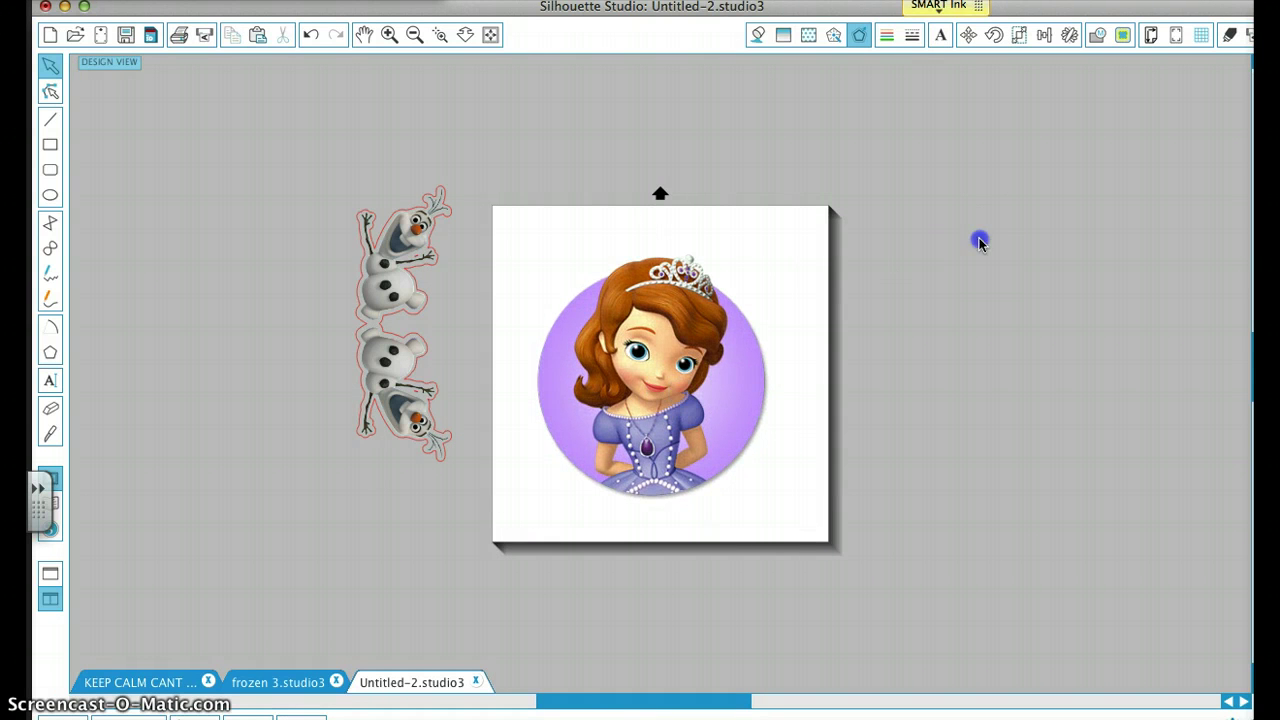
Start tracing and define a trace area that encloses the whole circular Sophia image
{"action": "left_click", "coordinate": [1120, 36]}
{"action": "left_click", "coordinate": [994, 143]}
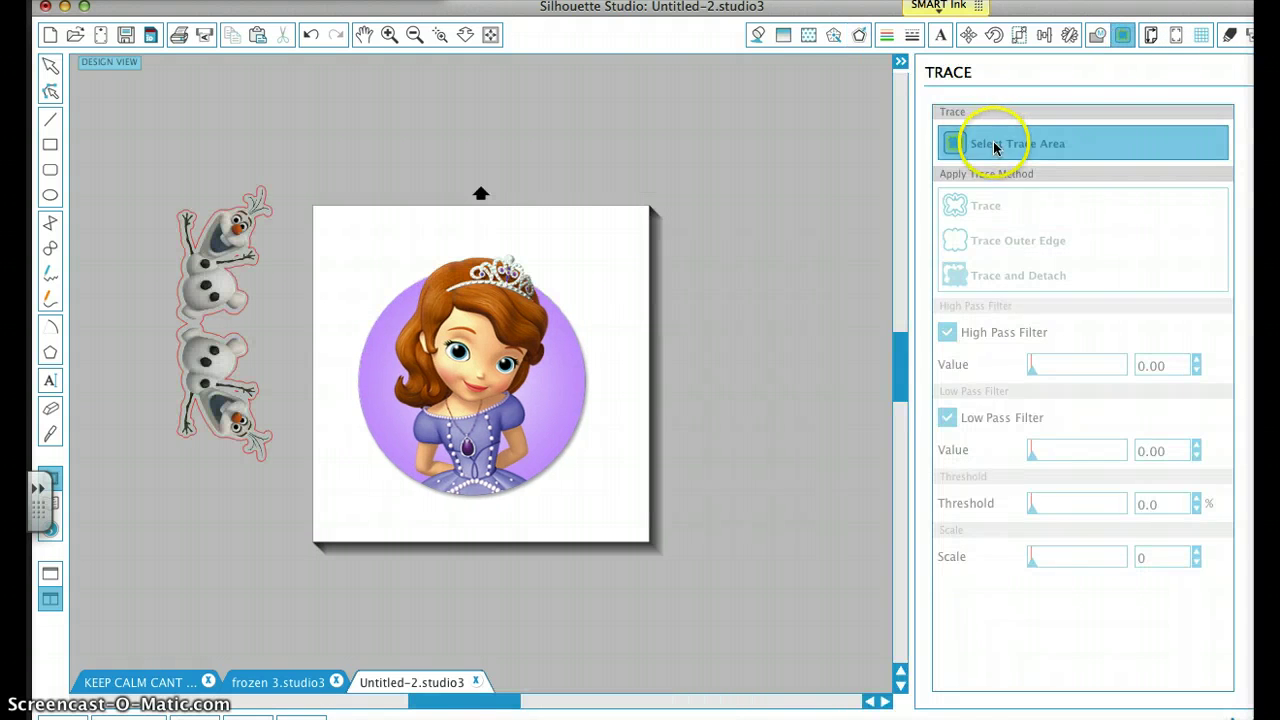
{"action": "mouse_move", "coordinate": [352, 246]}
{"action": "left_mouse_down"}
{"action": "mouse_move", "coordinate": [634, 525]}
{"action": "mouse_move", "coordinate": [609, 523]}
{"action": "left_mouse_up"}
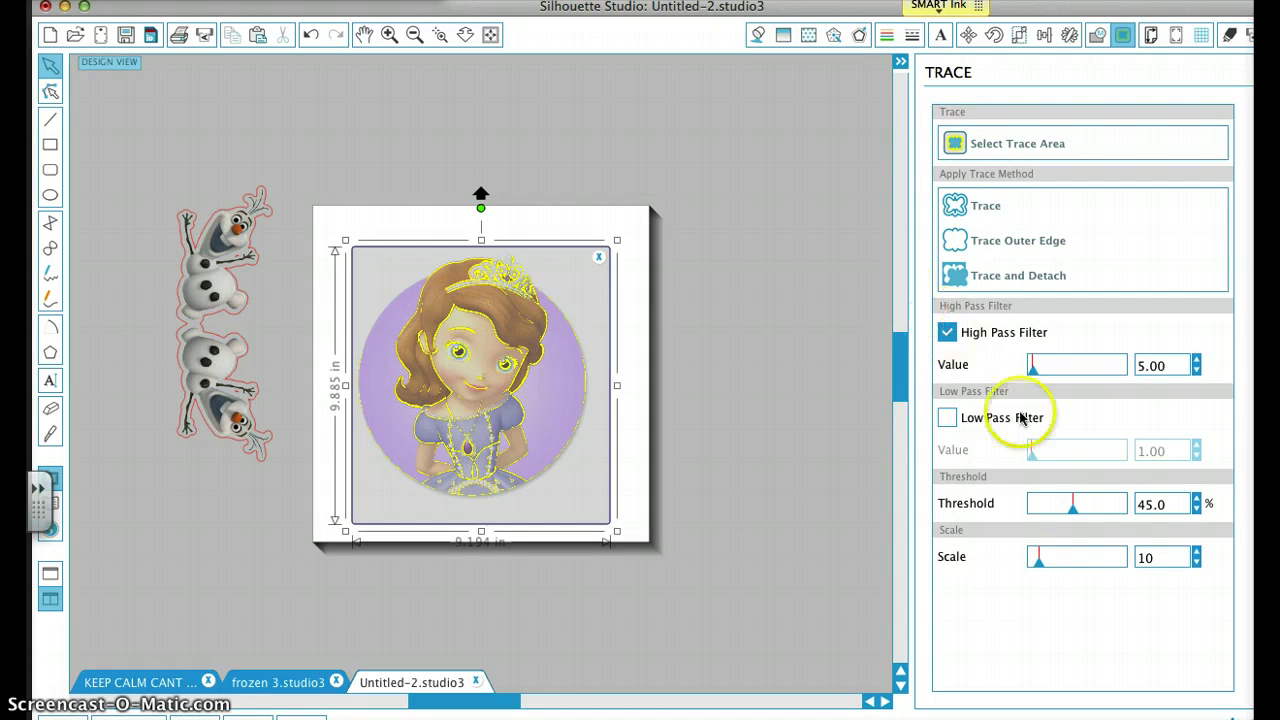
Try a low pass filter value of 89 on the Sophia trace preview
{"action": "left_click", "coordinate": [946, 418]}
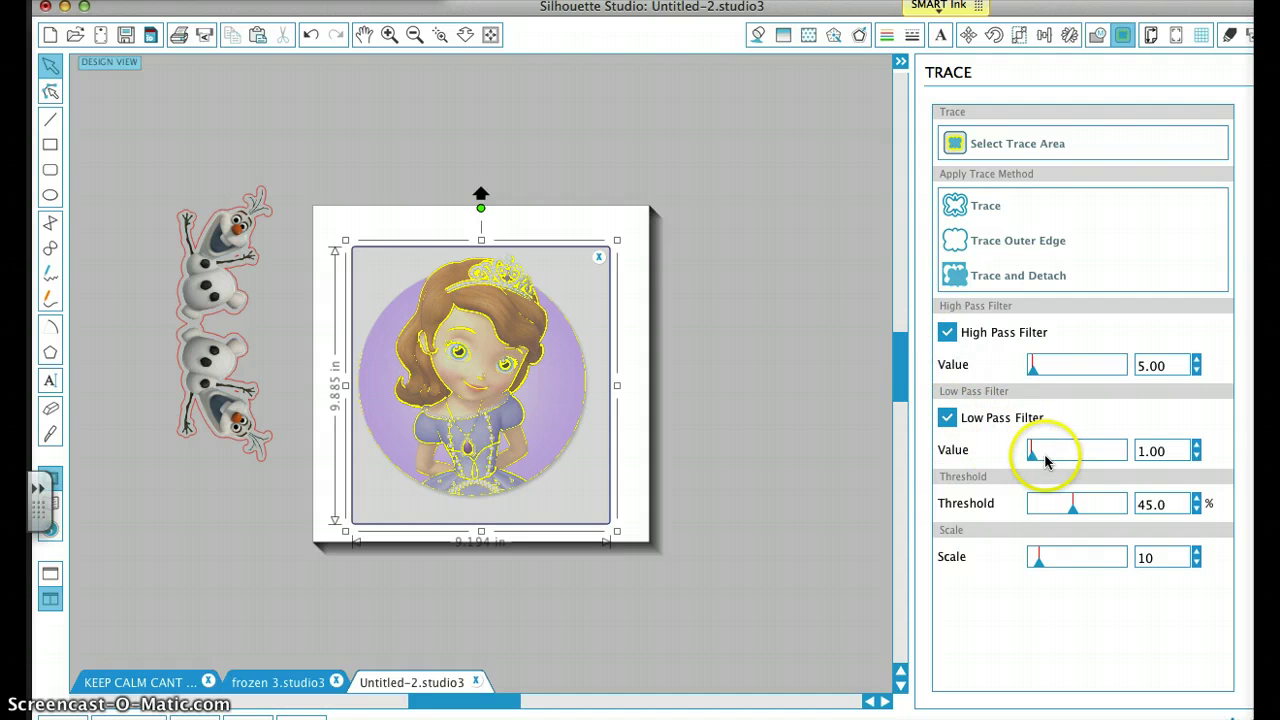
{"action": "left_click", "coordinate": [1059, 459]}
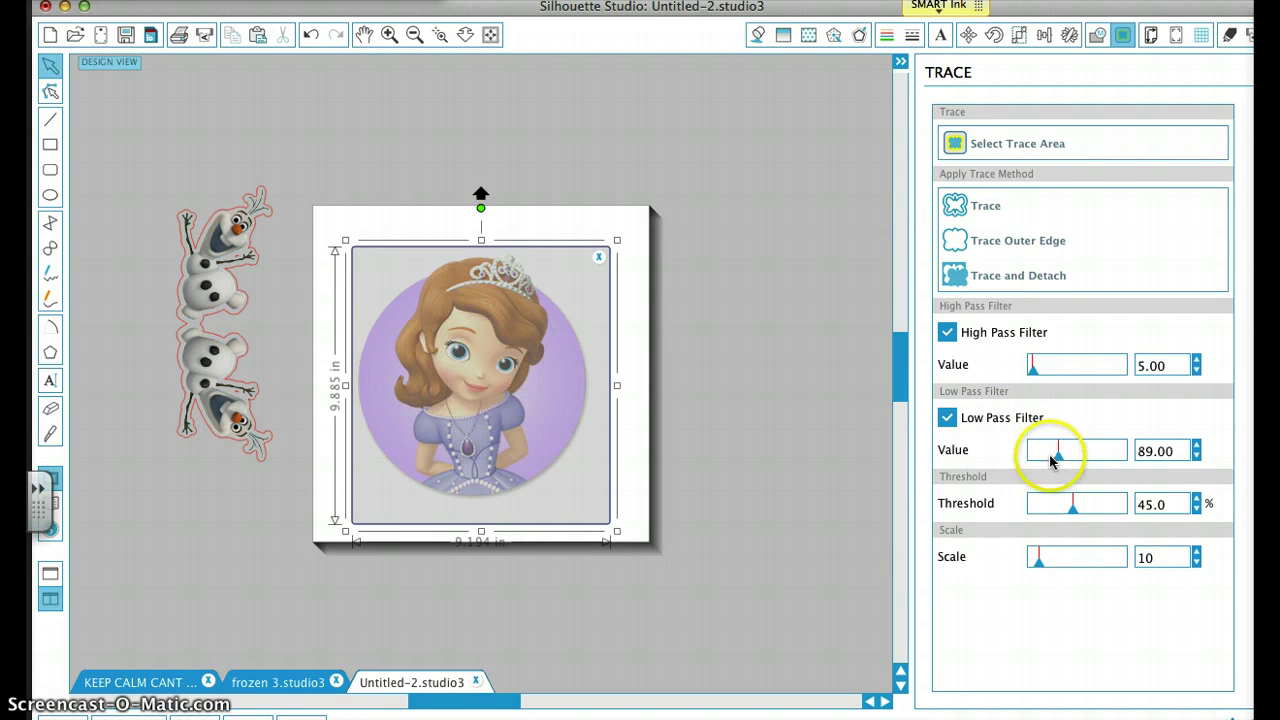
{"action": "left_click", "coordinate": [948, 418]}
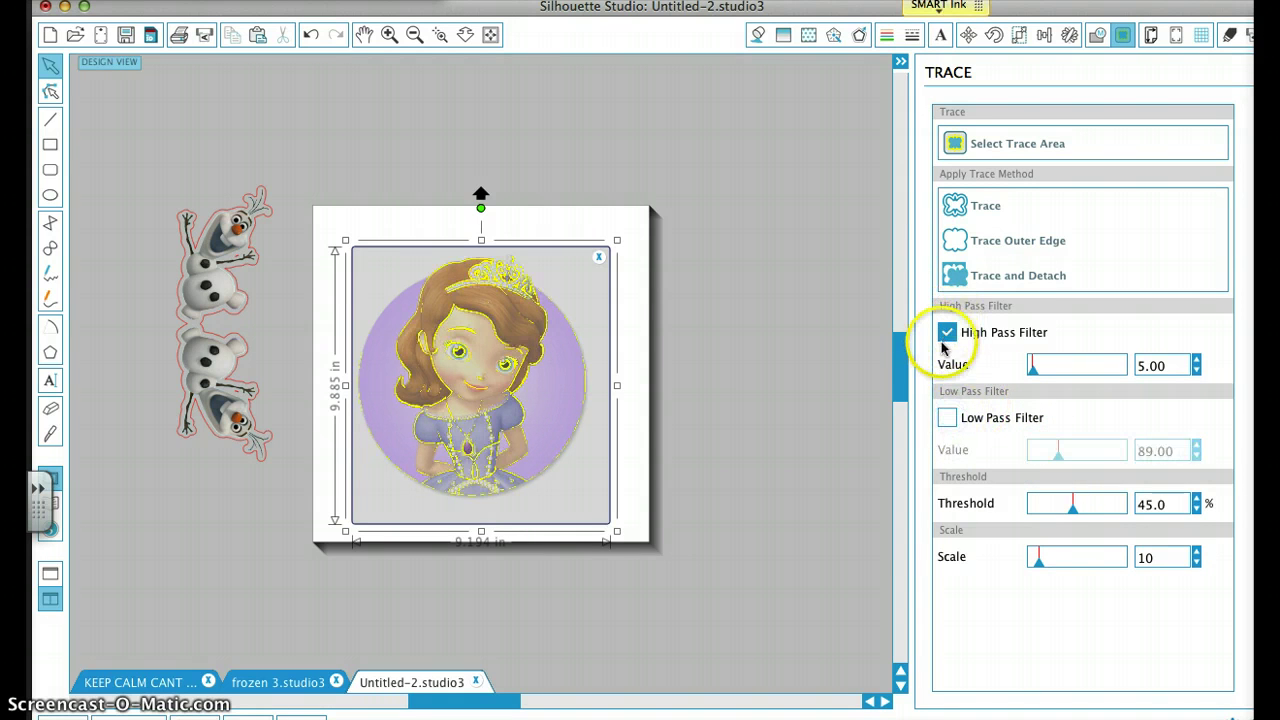
Disable the high pass filter, set the threshold to 100%, and trace the outer edge of the Sophia image
{"action": "left_click", "coordinate": [946, 334]}
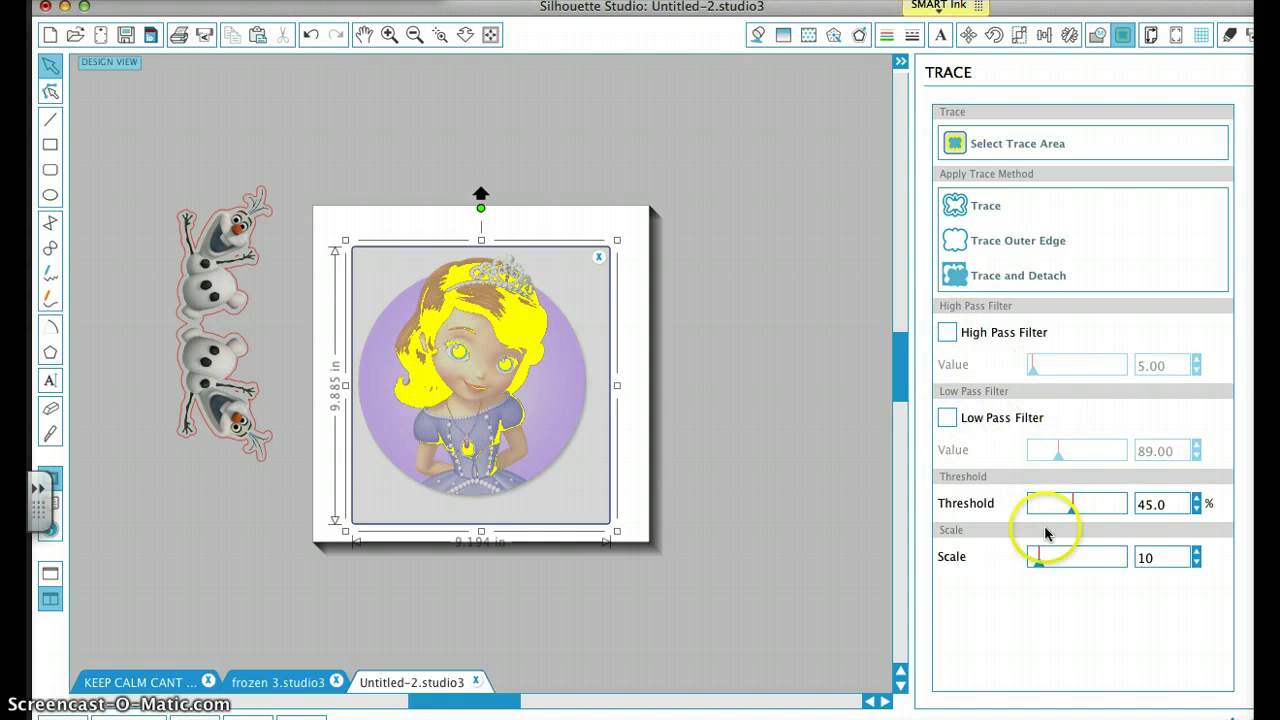
{"action": "left_click_drag", "start_coordinate": [1073, 508], "coordinate": [1121, 507]}
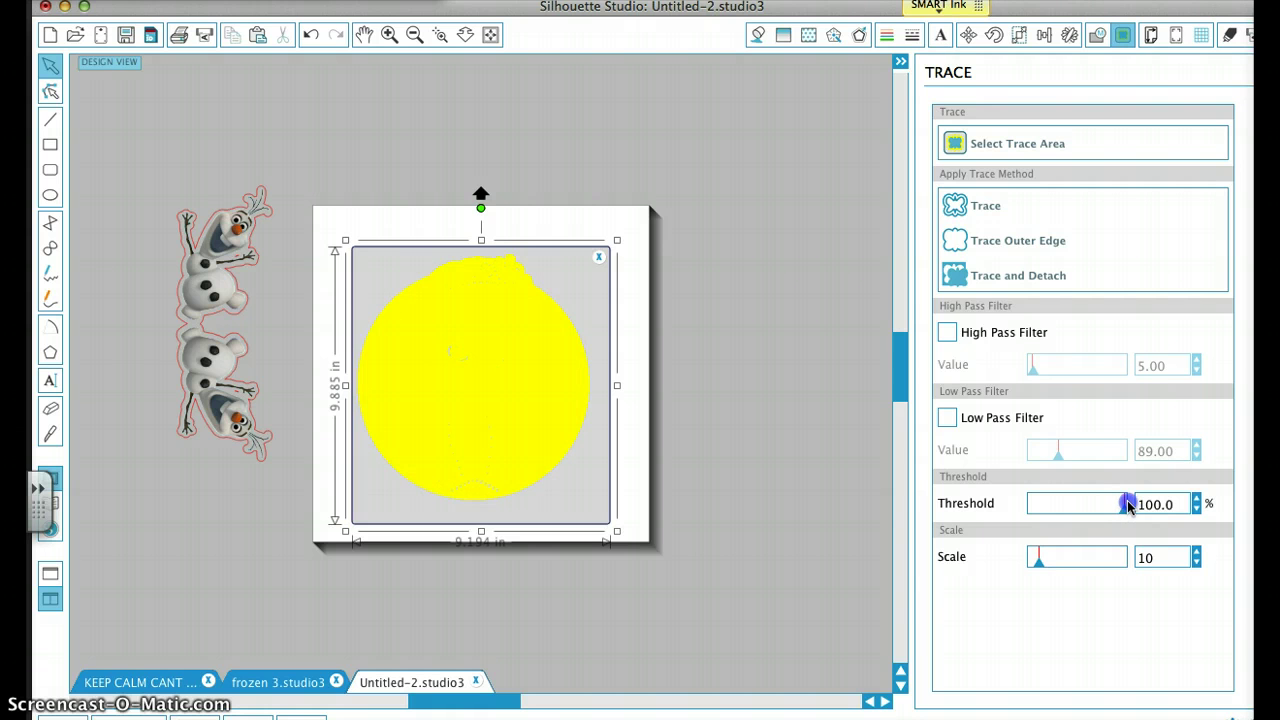
{"action": "left_click", "coordinate": [1014, 240]}
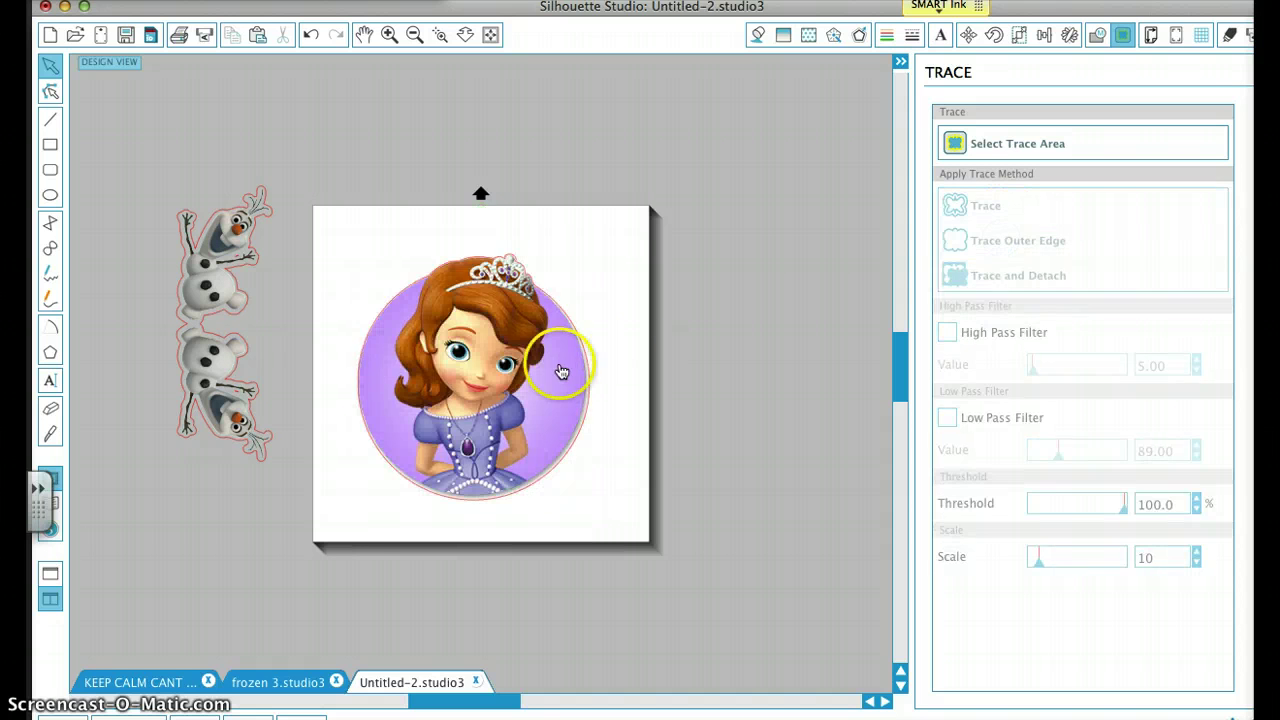
Move the Sophia image away from its traced outline, off the page beside its lower left corner
{"action": "mouse_move", "coordinate": [562, 372]}
{"action": "left_mouse_down"}
{"action": "mouse_move", "coordinate": [363, 504]}
{"action": "mouse_move", "coordinate": [370, 546]}
{"action": "left_mouse_up"}
{"action": "left_click", "coordinate": [578, 438]}
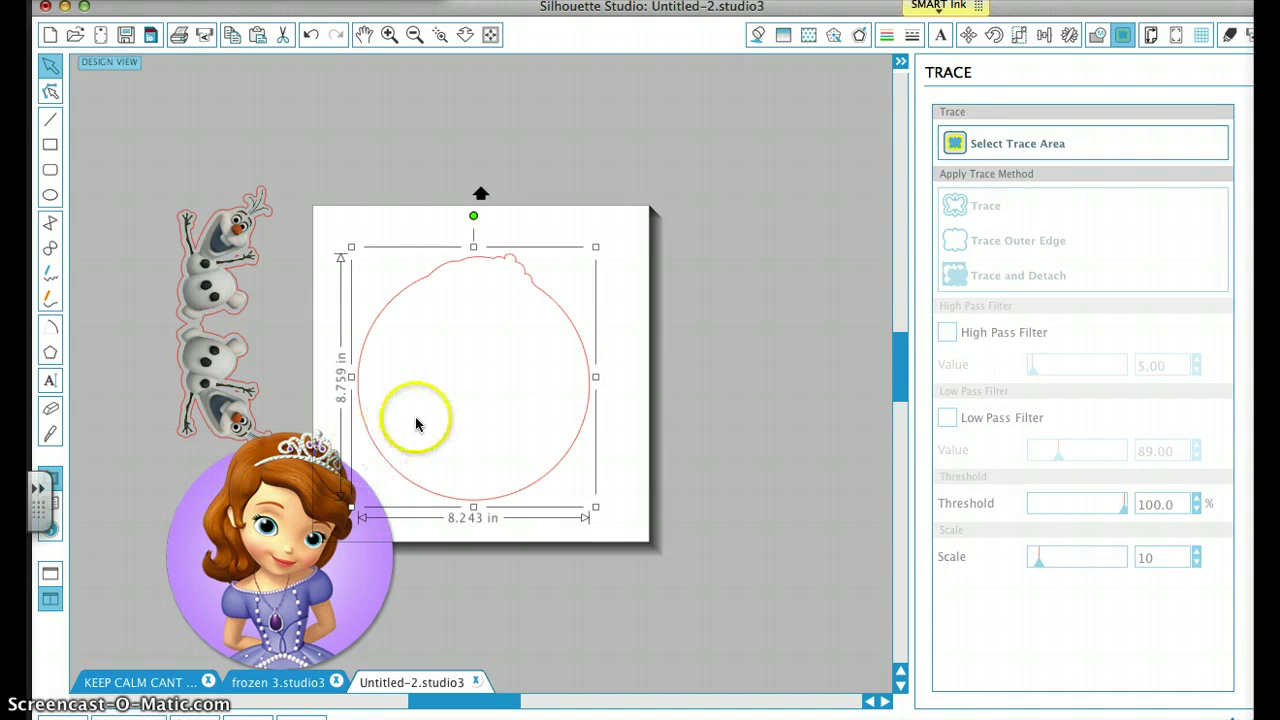
{"action": "mouse_move", "coordinate": [346, 506]}
{"action": "left_mouse_down"}
{"action": "mouse_move", "coordinate": [437, 414]}
{"action": "mouse_move", "coordinate": [363, 306]}
{"action": "mouse_move", "coordinate": [505, 398]}
{"action": "mouse_move", "coordinate": [534, 377]}
{"action": "mouse_move", "coordinate": [410, 313]}
{"action": "left_mouse_up"}
{"action": "mouse_move", "coordinate": [349, 263]}
{"action": "left_mouse_down"}
{"action": "mouse_move", "coordinate": [314, 273]}
{"action": "mouse_move", "coordinate": [281, 474]}
{"action": "left_mouse_up"}
Offset the traced outline outward by 0.250 in with round corners and delete the original inner outline
{"action": "left_click", "coordinate": [579, 429]}
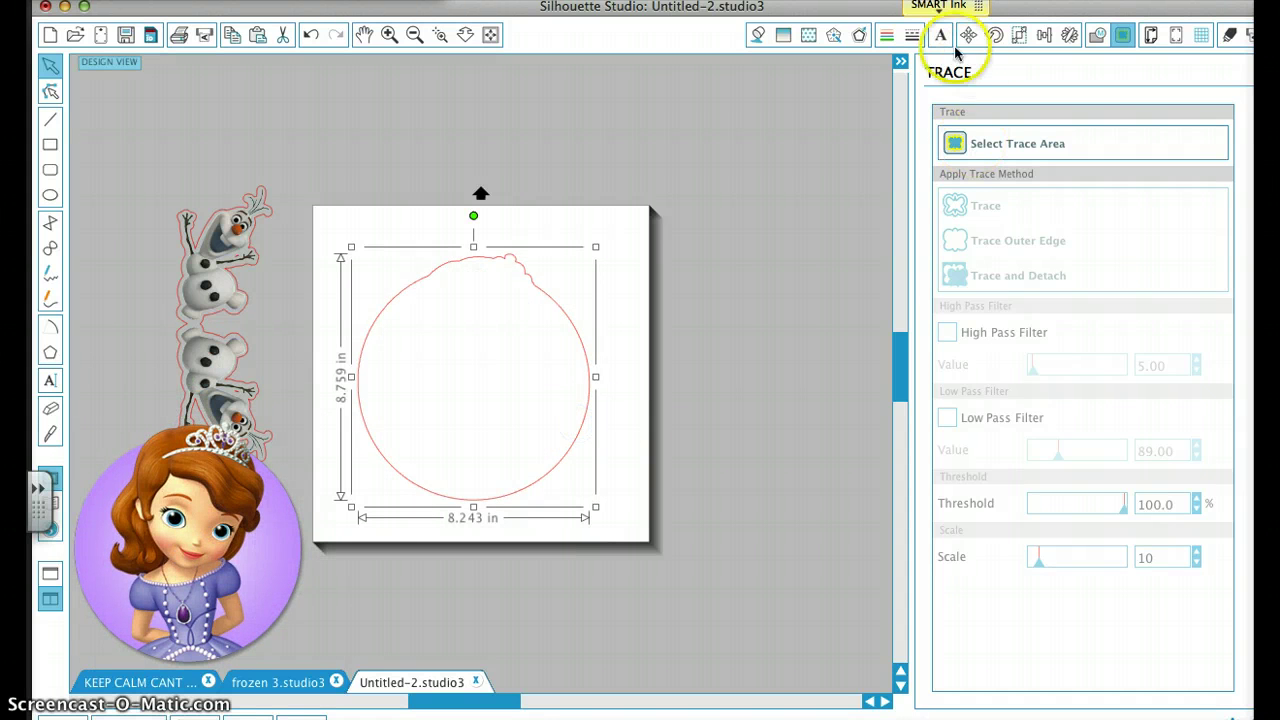
{"action": "left_click", "coordinate": [859, 35]}
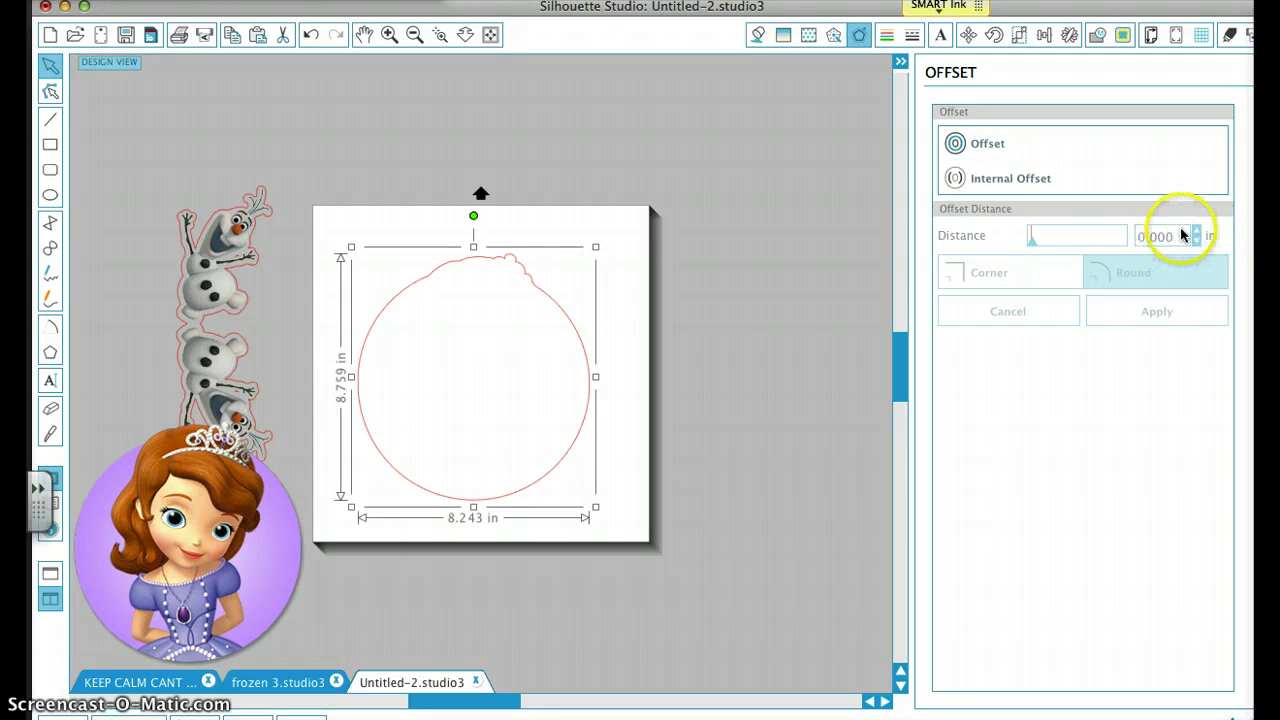
{"action": "left_click", "coordinate": [958, 143]}
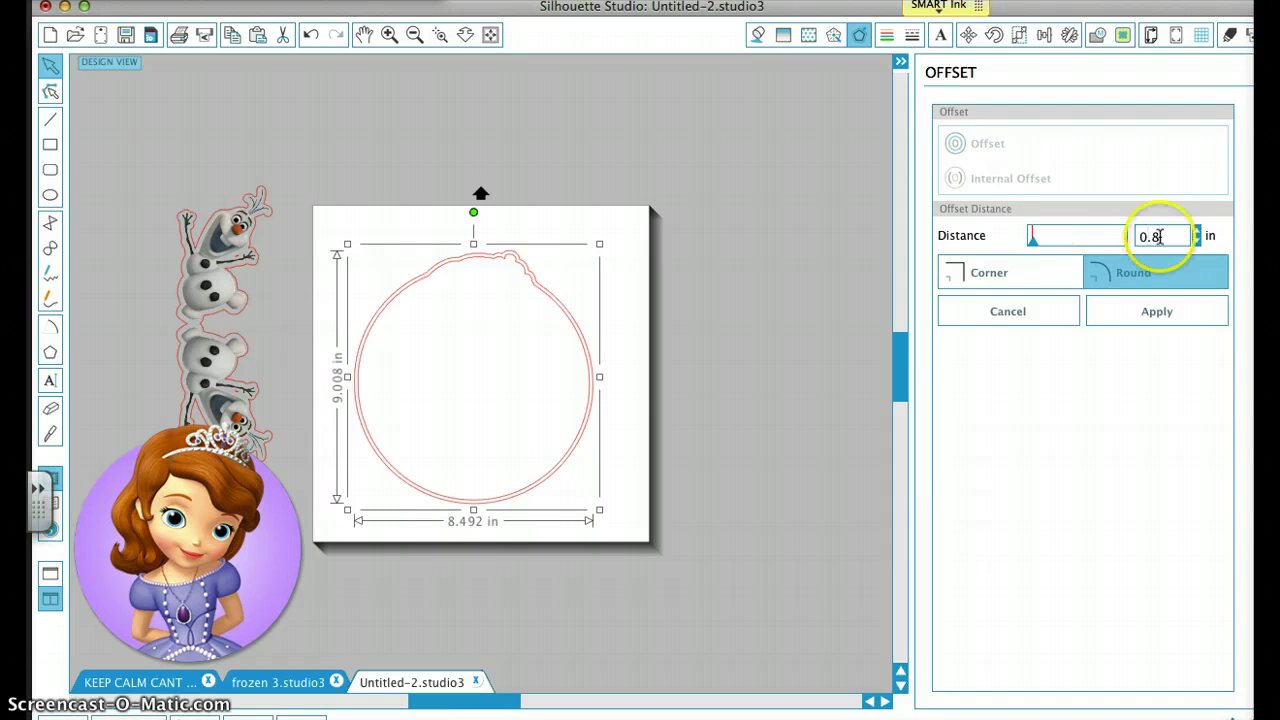
{"action": "key", "text": "Return"}
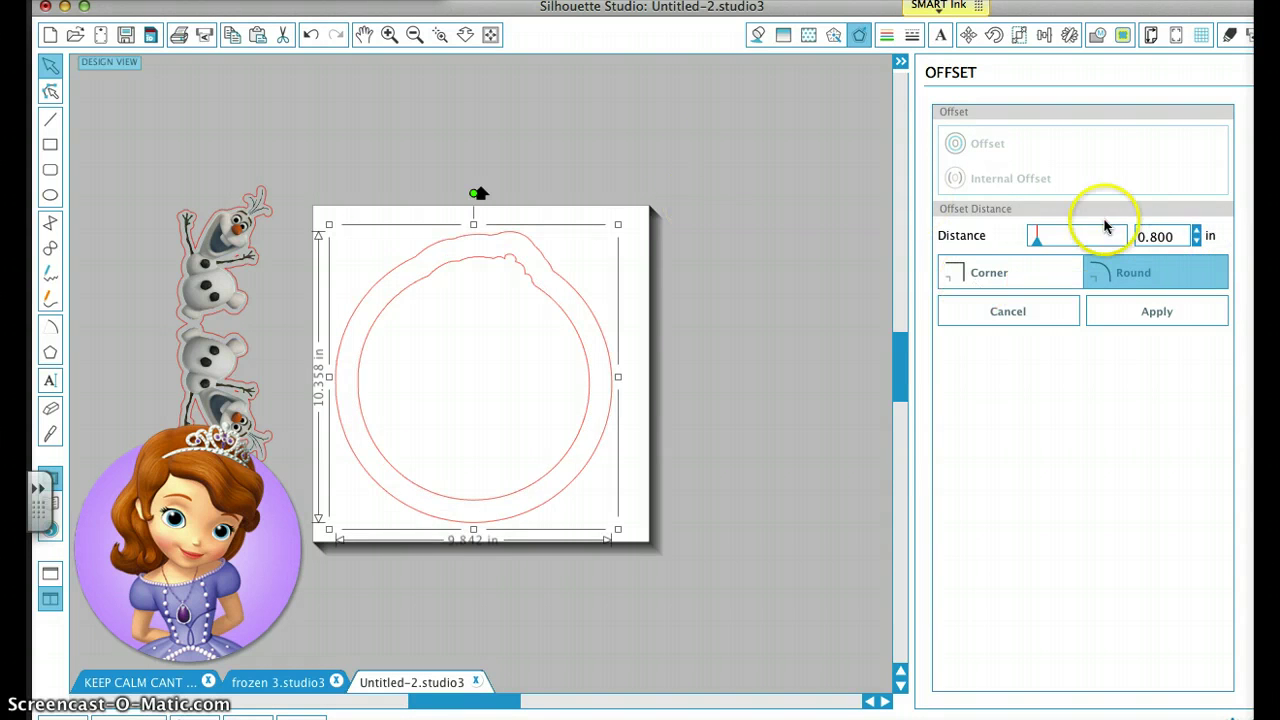
{"action": "left_click", "coordinate": [1195, 241]}
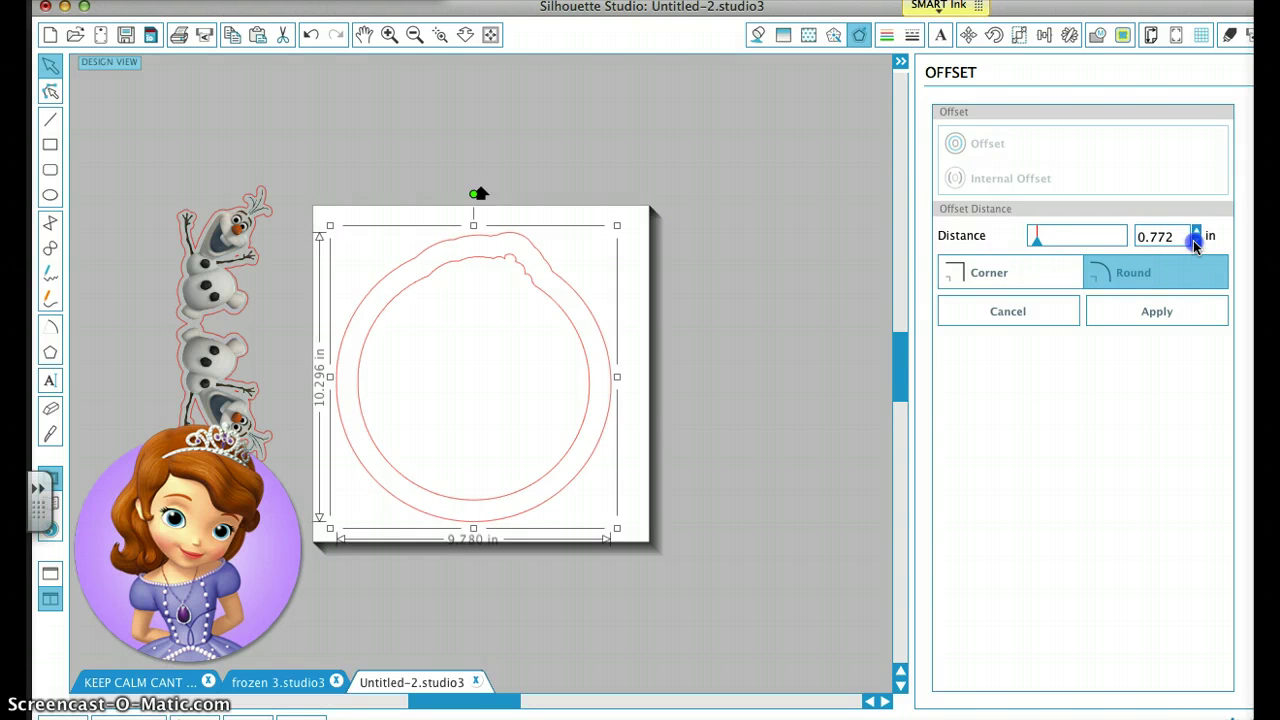
{"action": "left_click", "coordinate": [1195, 242]}
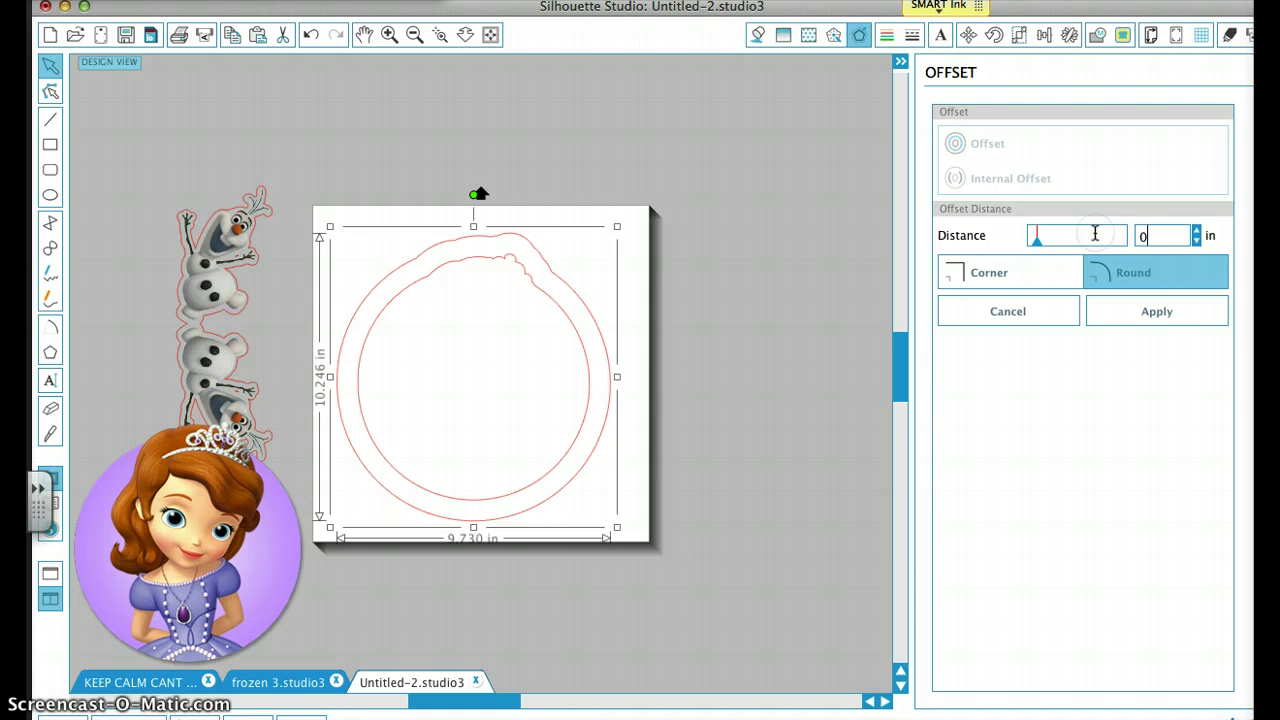
{"action": "key", "text": "Return"}
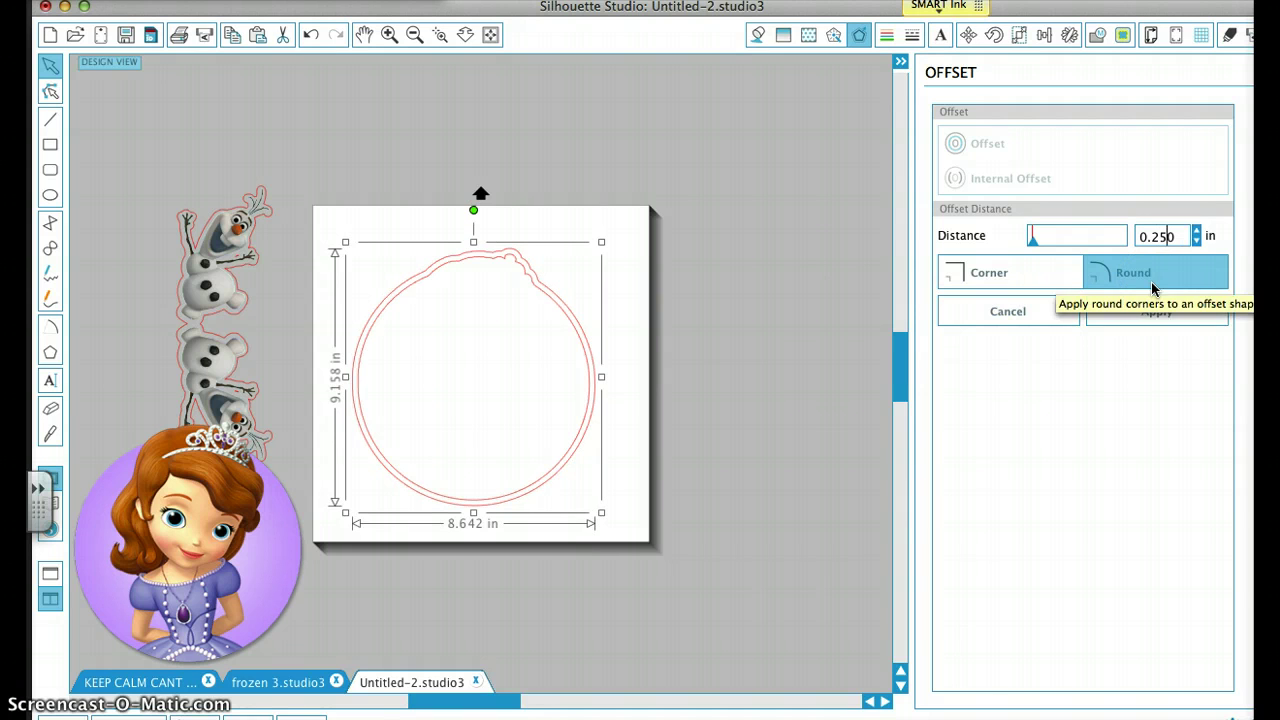
{"action": "left_click", "coordinate": [603, 482]}
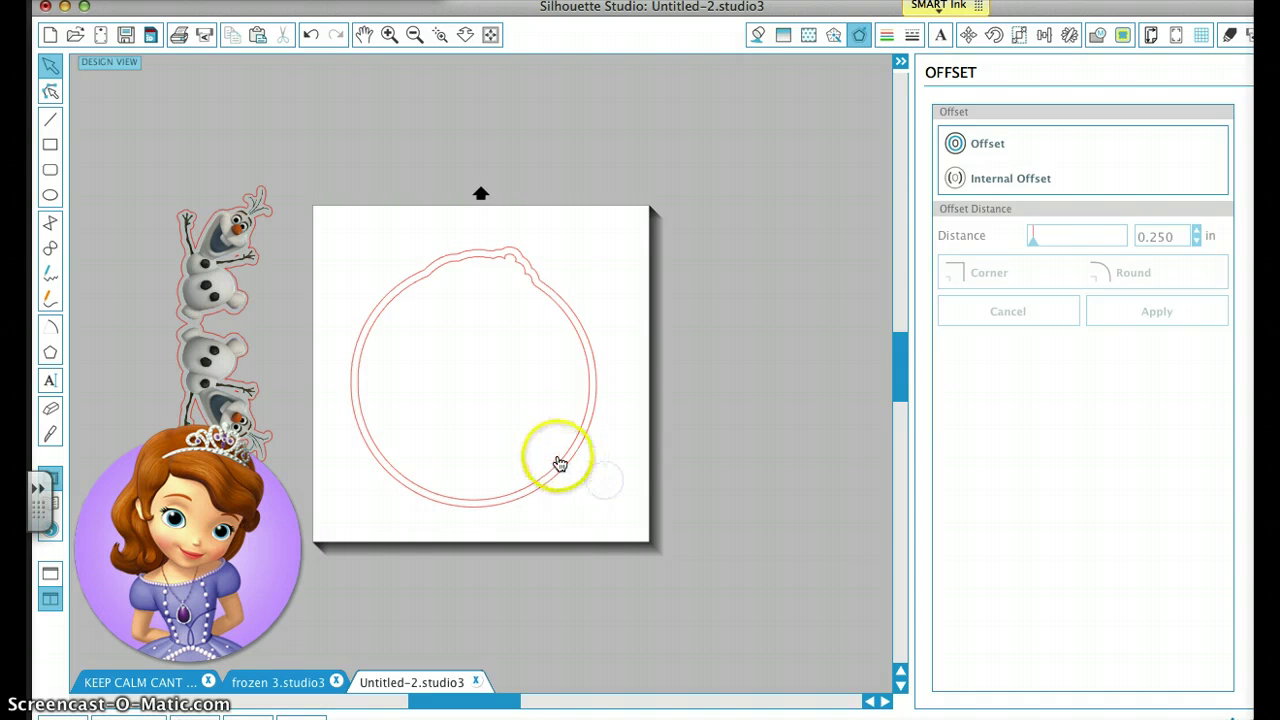
{"action": "left_click", "coordinate": [559, 462]}
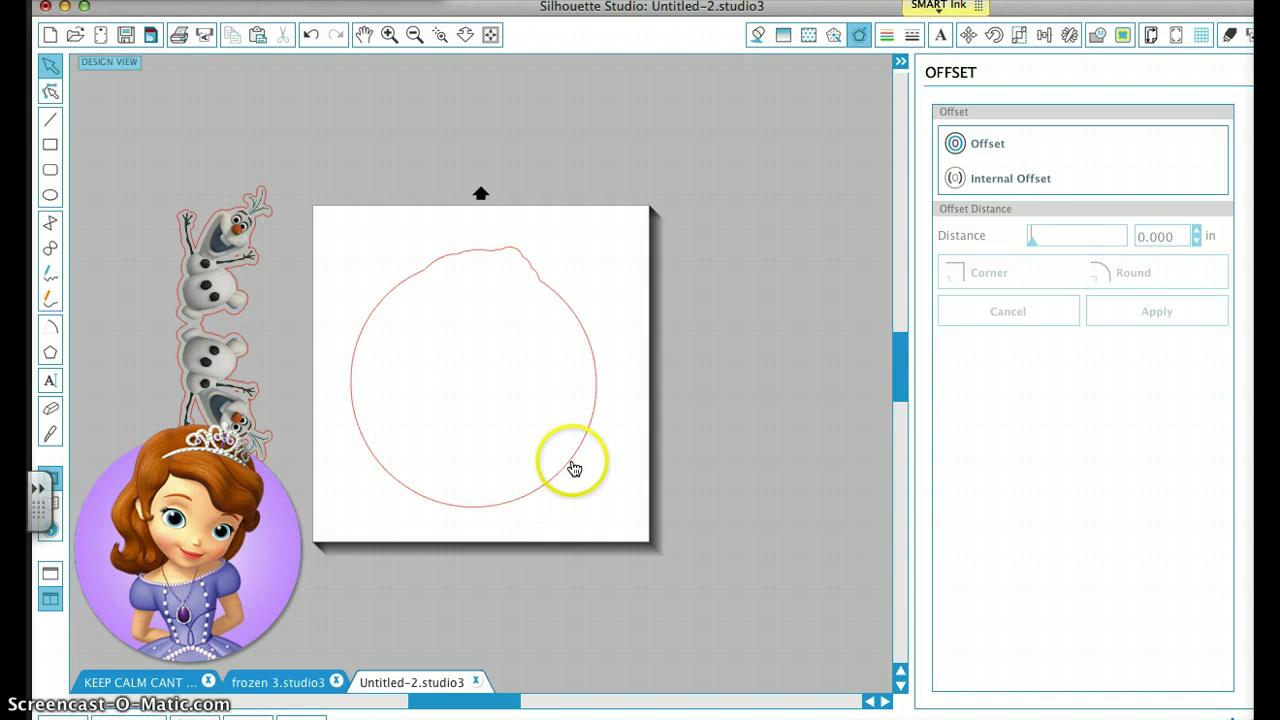
Duplicate the offset outline and the Sophia image
{"action": "left_click", "coordinate": [574, 469]}
{"action": "key", "text": "ctrl+d"}
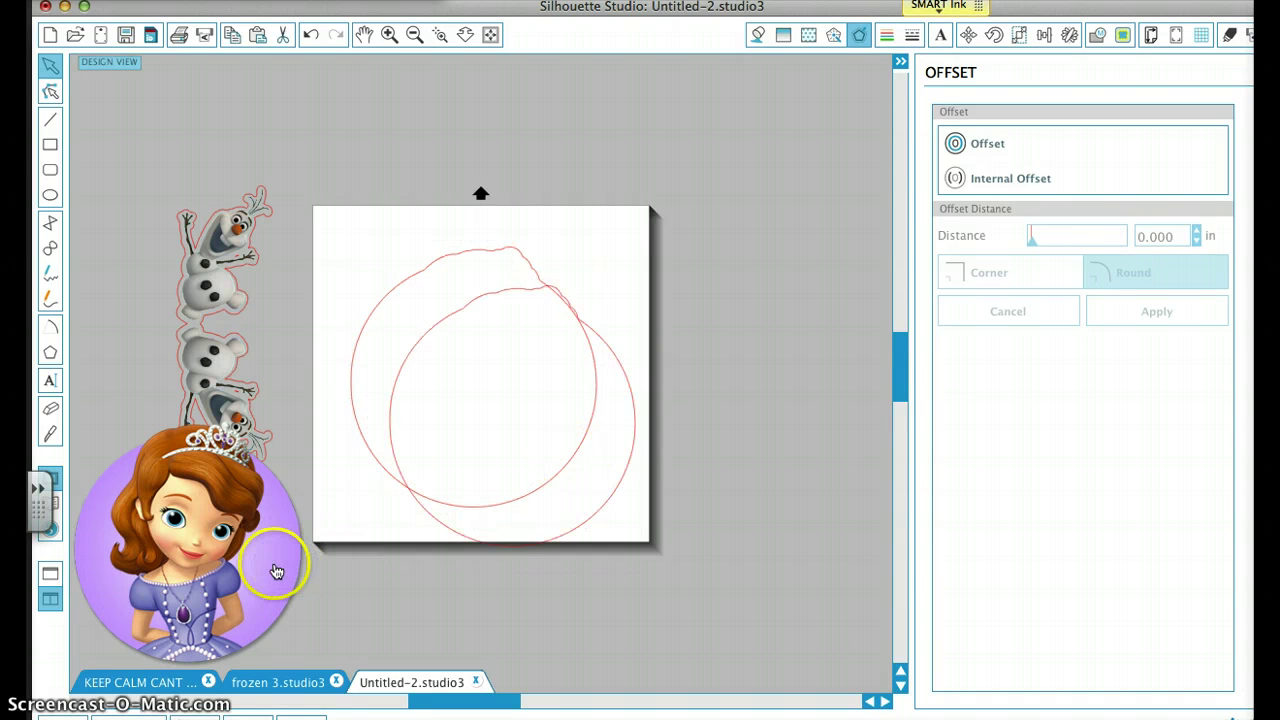
{"action": "key", "text": "ctrl+d"}
Flip the outline copy vertically and stack the two outlines so their crown edges overlap slightly
{"action": "left_click_drag", "start_coordinate": [583, 521], "coordinate": [687, 521]}
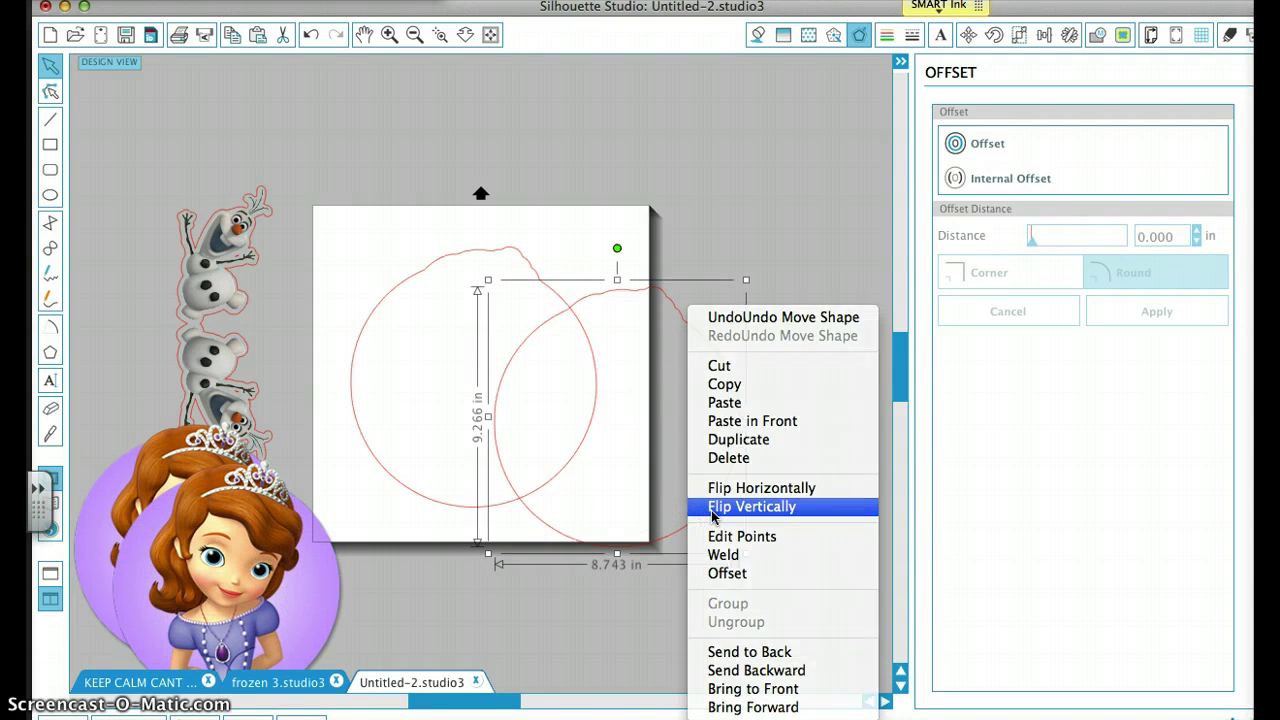
{"action": "left_click", "coordinate": [713, 515]}
{"action": "left_click_drag", "start_coordinate": [420, 279], "coordinate": [441, 477]}
{"action": "left_click_drag", "start_coordinate": [586, 291], "coordinate": [471, 206]}
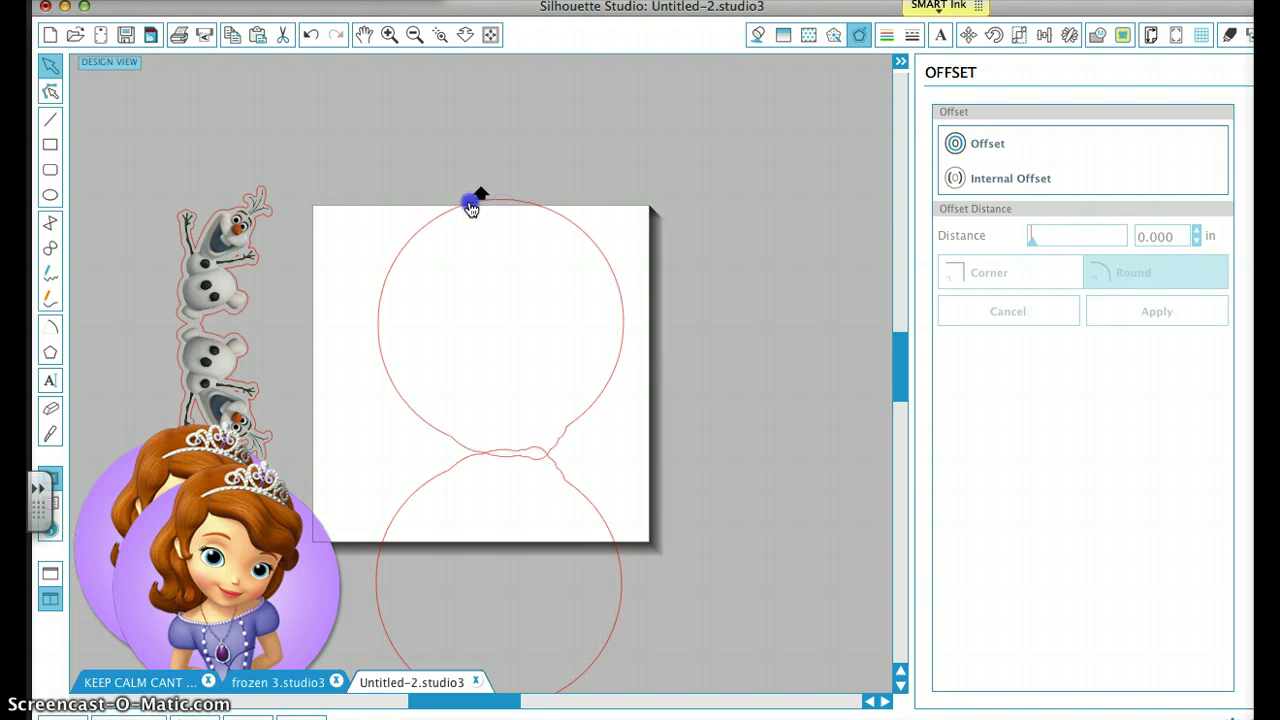
{"action": "left_click_drag", "start_coordinate": [471, 206], "coordinate": [472, 207]}
Place one Sophia image in each outline and flip the upper image vertically so the crowns face each other
{"action": "left_click_drag", "start_coordinate": [252, 553], "coordinate": [529, 551]}
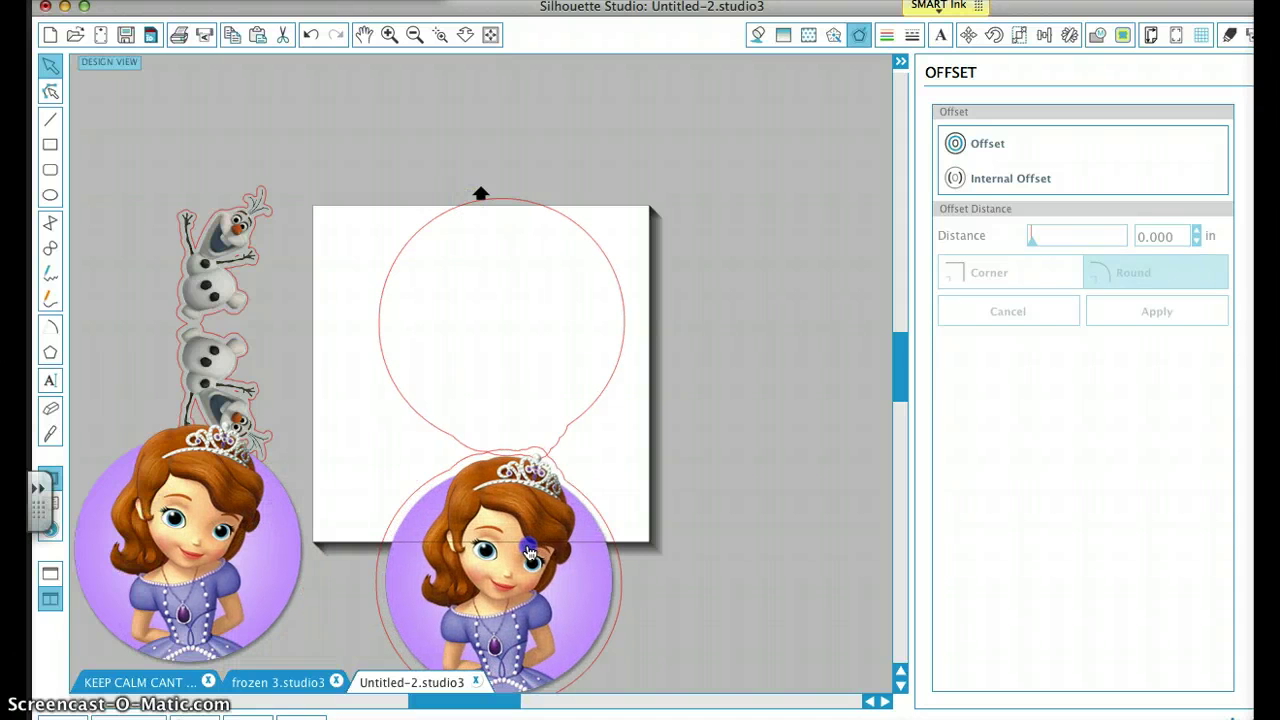
{"action": "left_click_drag", "start_coordinate": [232, 527], "coordinate": [556, 300]}
{"action": "right_click", "coordinate": [688, 245]}
{"action": "left_click", "coordinate": [768, 438]}
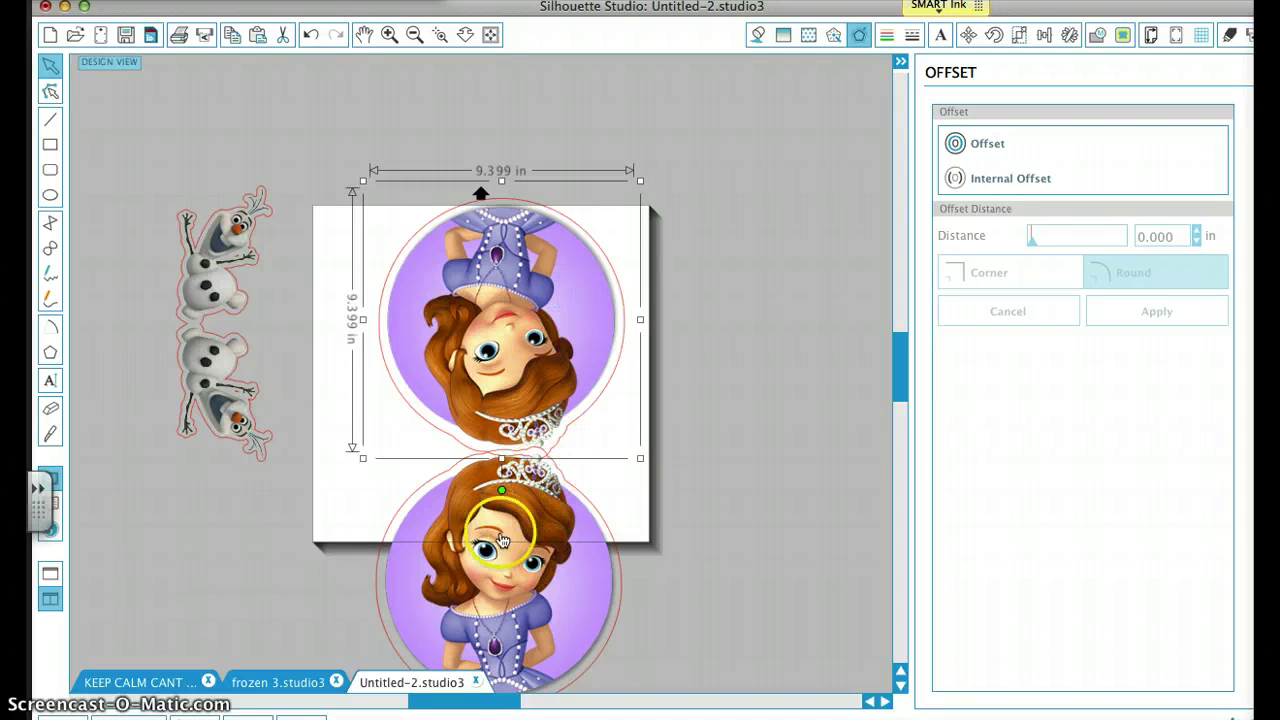
{"action": "scroll", "coordinate": [503, 541], "scroll_direction": "down", "scroll_amount": 2}
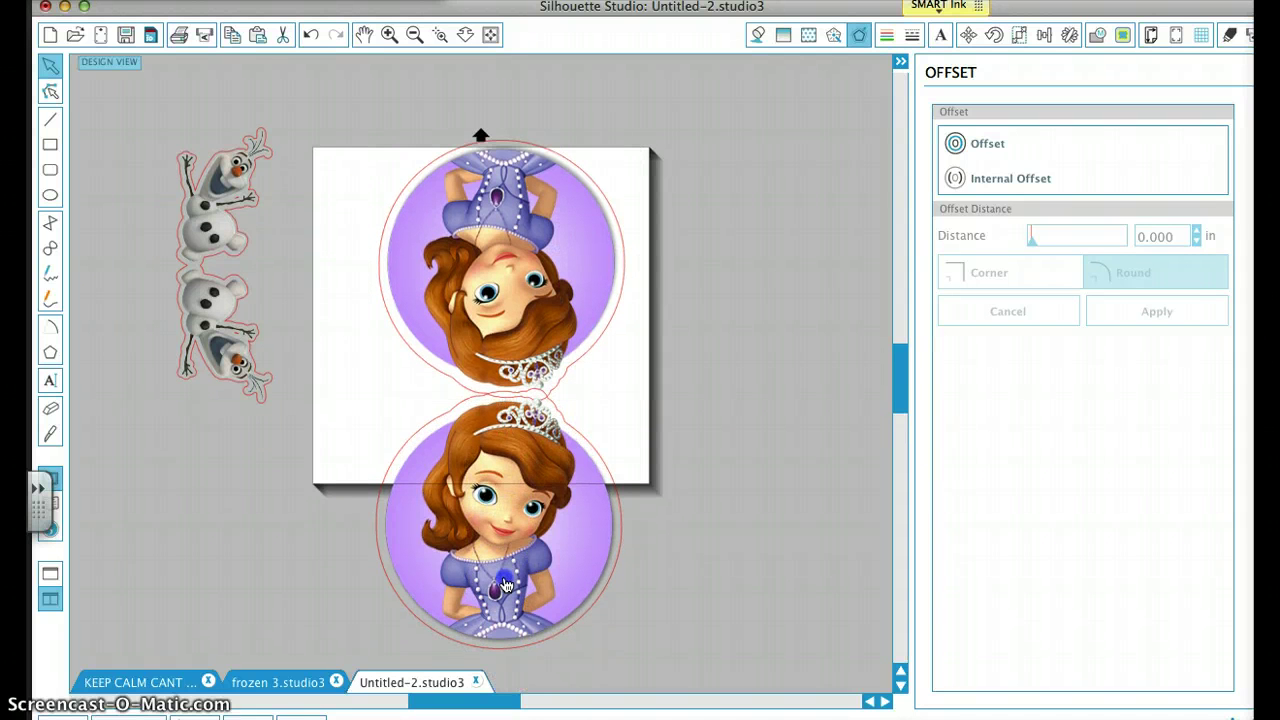
{"action": "left_click_drag", "start_coordinate": [507, 586], "coordinate": [505, 587]}
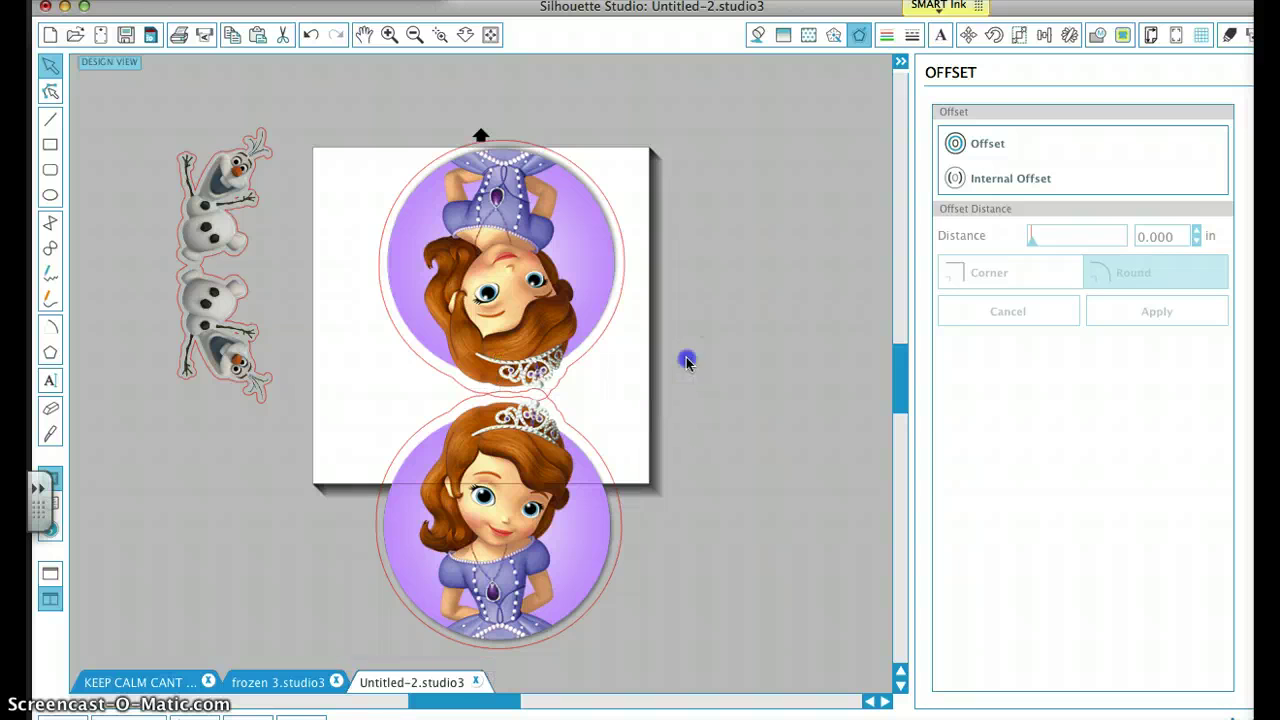
Move both Sophia images off the outlines and weld the two overlapping outlines into one shape
{"action": "left_click_drag", "start_coordinate": [542, 317], "coordinate": [260, 445]}
{"action": "left_click_drag", "start_coordinate": [494, 596], "coordinate": [176, 622]}
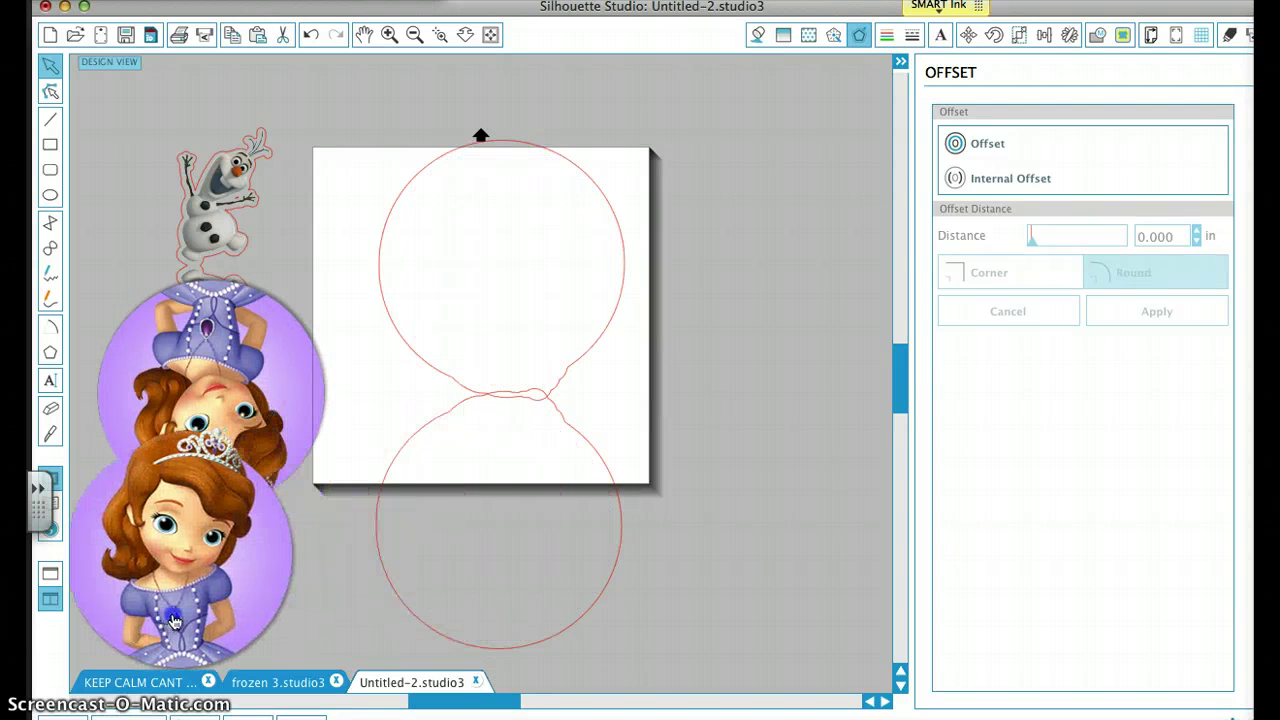
{"action": "left_click_drag", "start_coordinate": [323, 177], "coordinate": [610, 550]}
{"action": "right_click", "coordinate": [610, 550]}
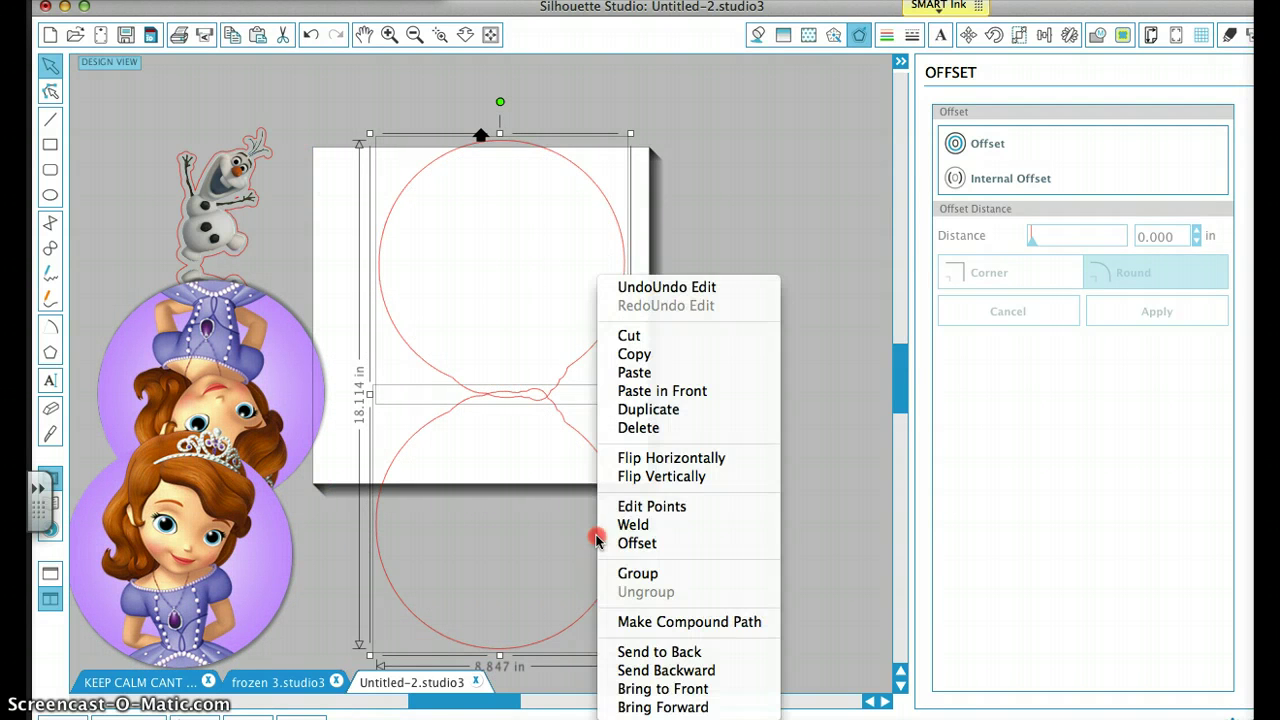
{"action": "left_click", "coordinate": [637, 524]}
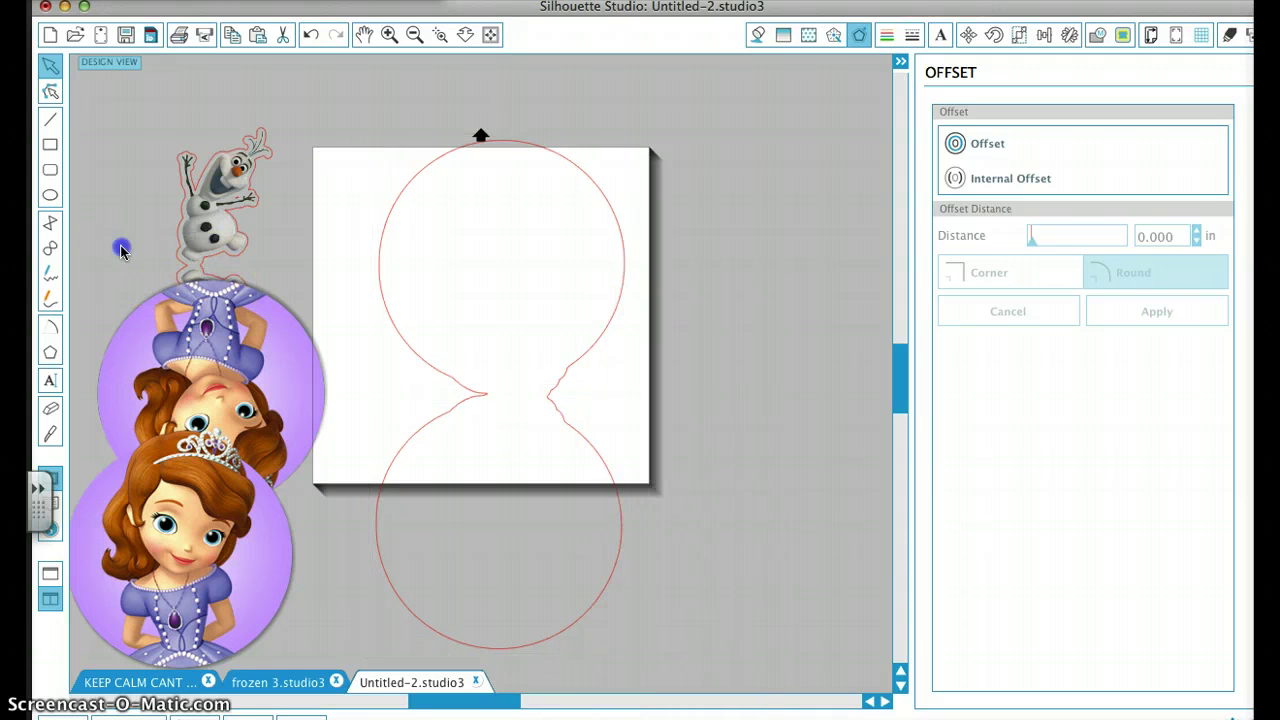
Place the flipped and upright Sophia images back inside the upper and lower halves of the welded outline
{"action": "left_click_drag", "start_coordinate": [236, 365], "coordinate": [524, 243]}
{"action": "left_click", "coordinate": [274, 484]}
{"action": "left_click_drag", "start_coordinate": [154, 553], "coordinate": [477, 528]}
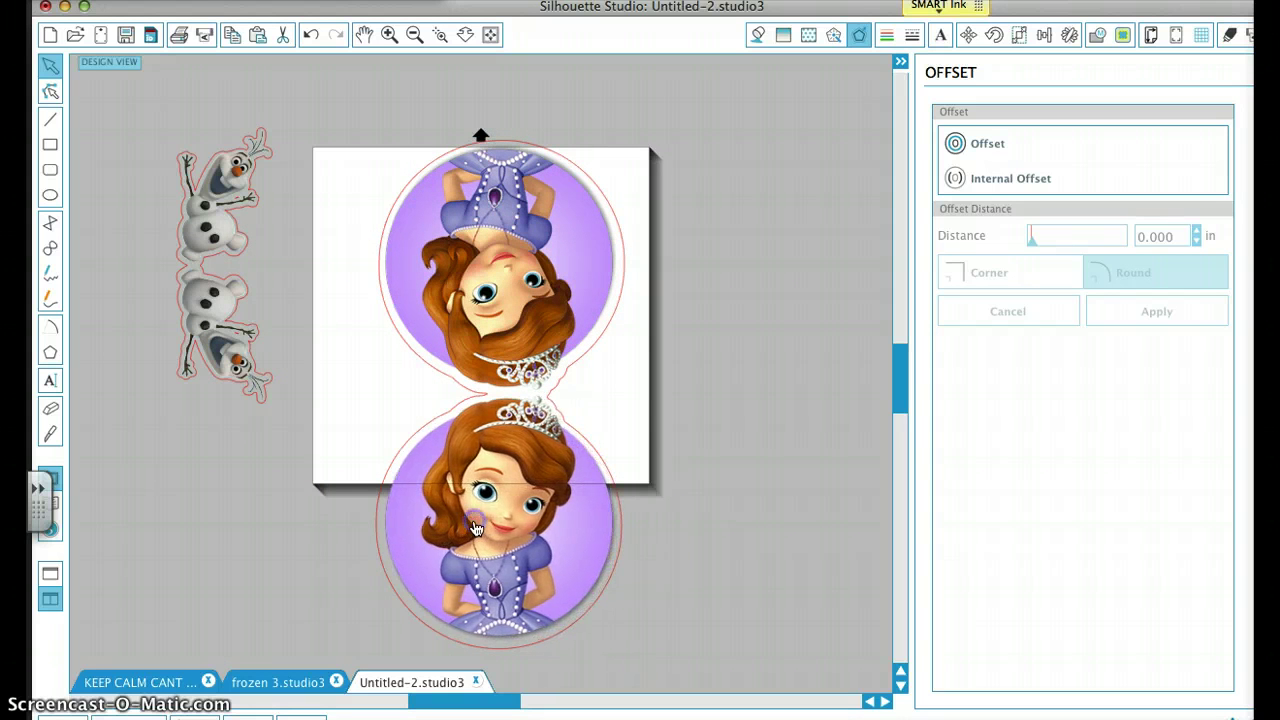
{"action": "left_click", "coordinate": [603, 437]}
Scale both Sophia images and the welded outline together to about 4.16 by 8.28 in and place them in the page's upper left corner
{"action": "left_click_drag", "start_coordinate": [660, 580], "coordinate": [373, 132]}
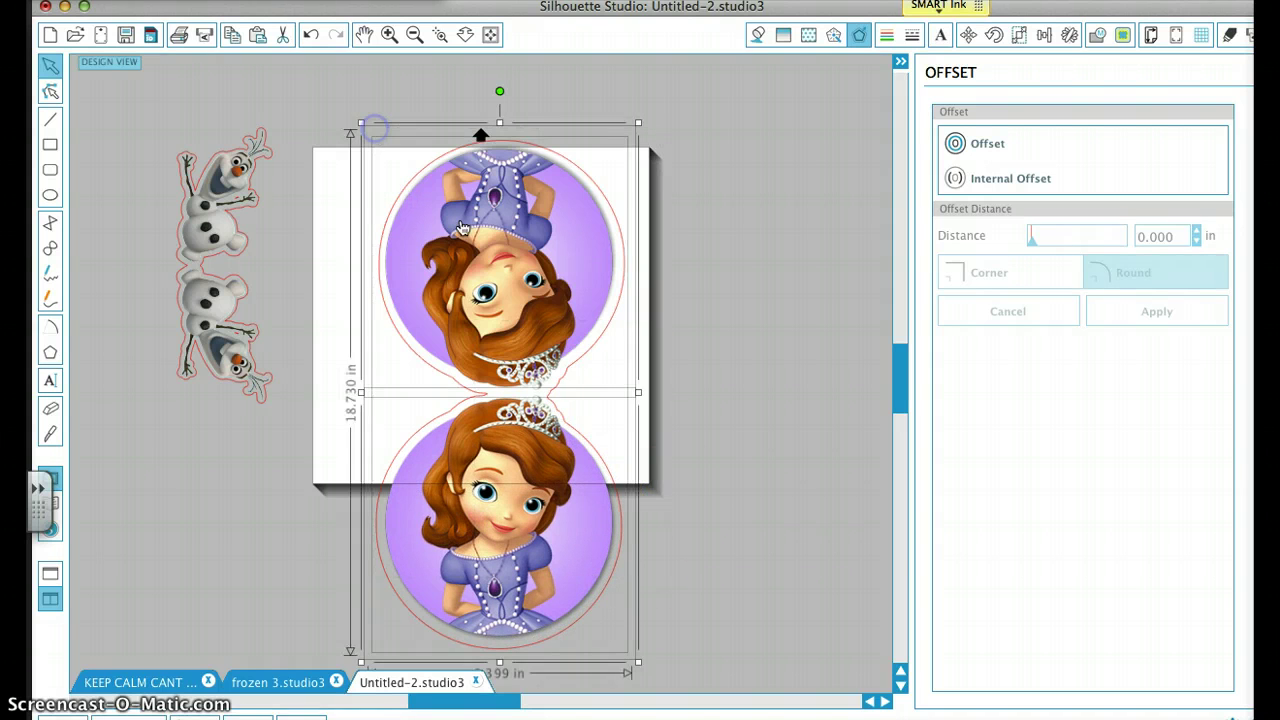
{"action": "scroll", "coordinate": [740, 586], "scroll_direction": "down", "scroll_amount": 2}
{"action": "left_click_drag", "start_coordinate": [637, 598], "coordinate": [455, 323]}
{"action": "left_click_drag", "start_coordinate": [430, 253], "coordinate": [384, 277]}
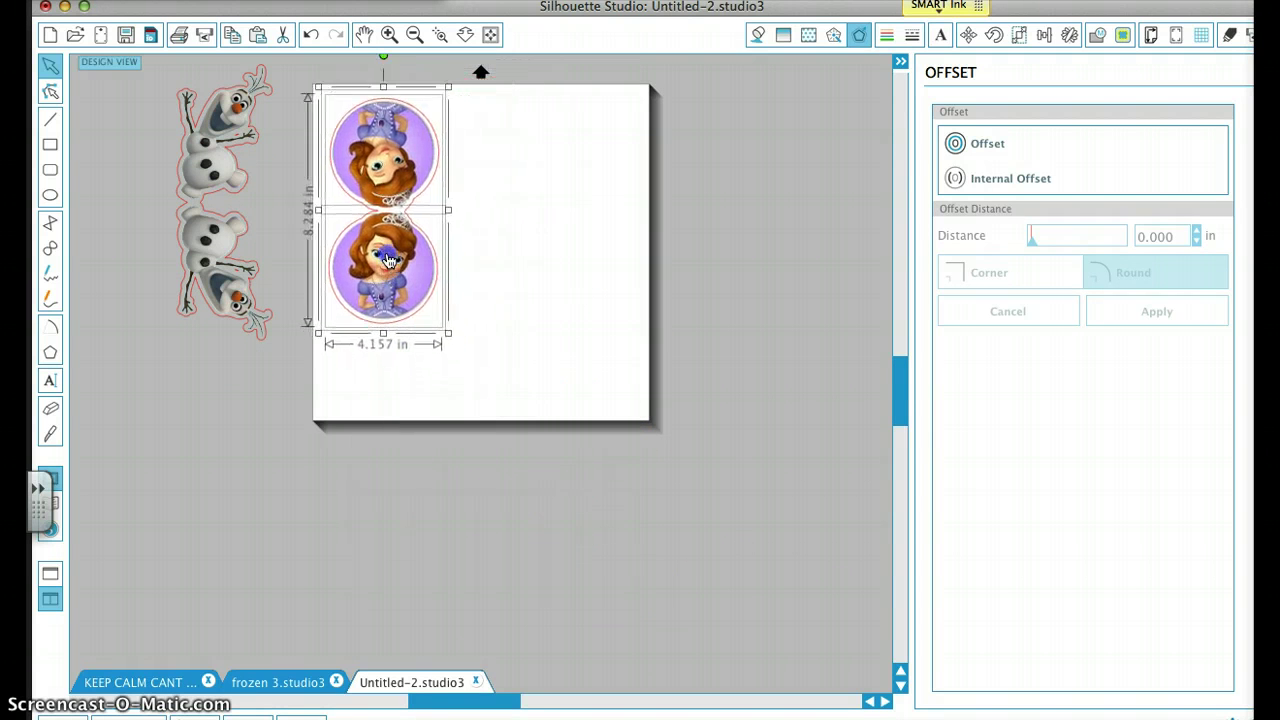
{"action": "left_click", "coordinate": [565, 288]}
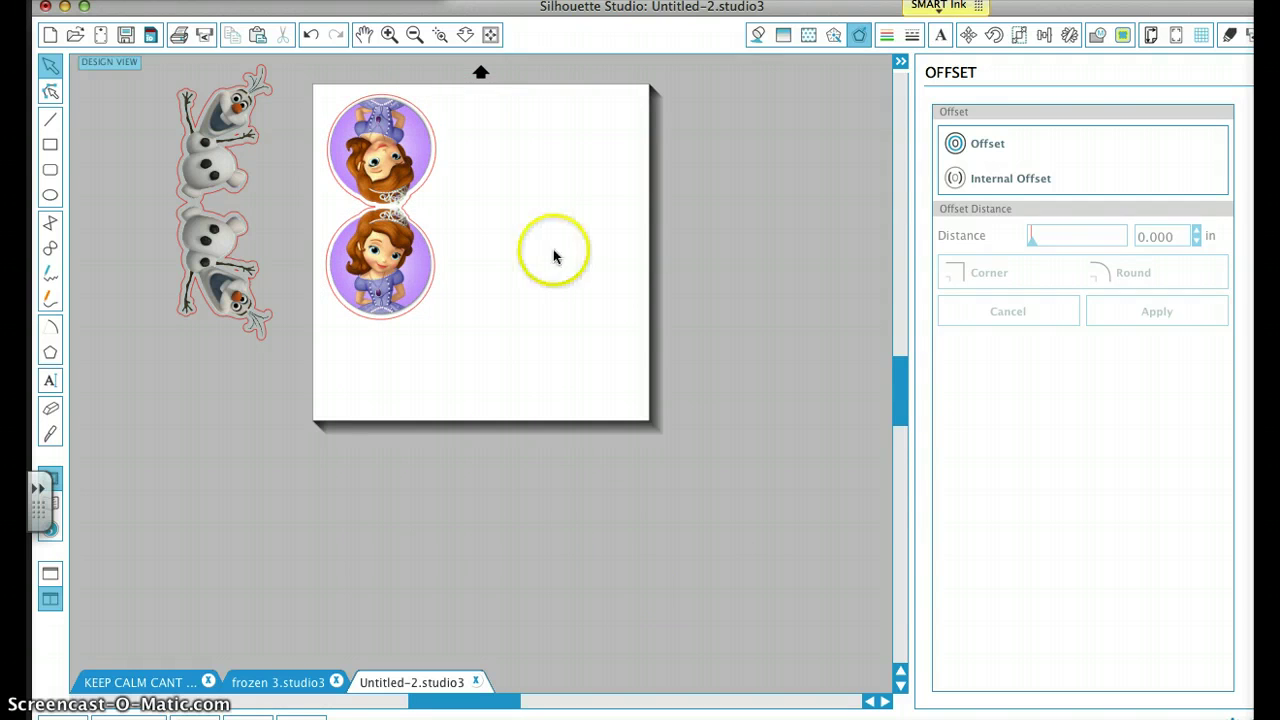